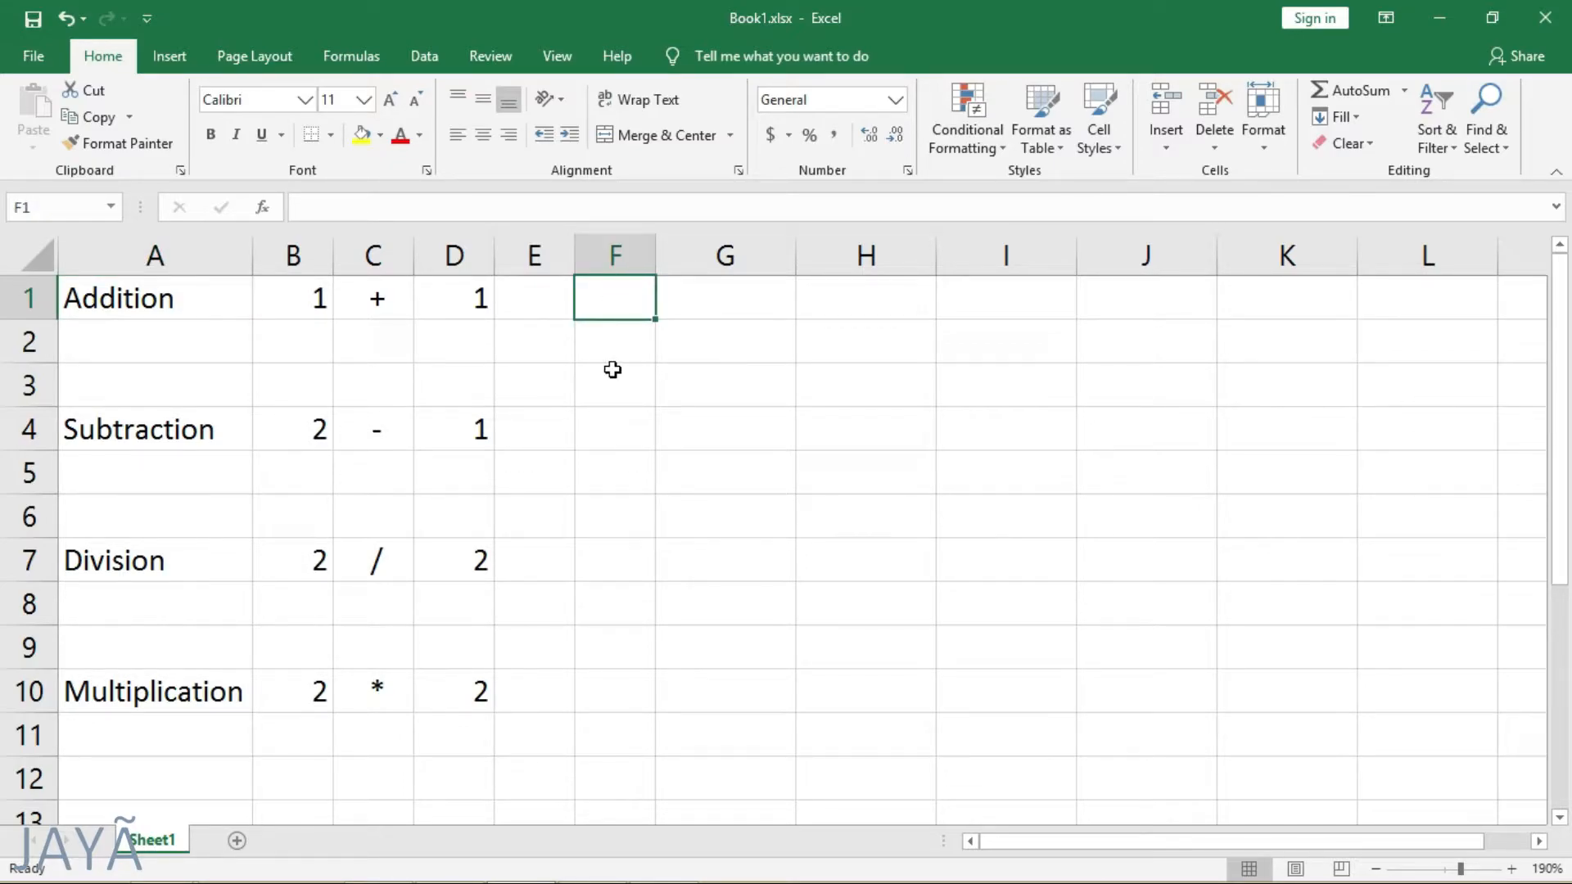
# Step: Enter the addition formula =1+1 in F1 and the subtraction formula =2-1 in F4
pyautogui.write('=1+1')
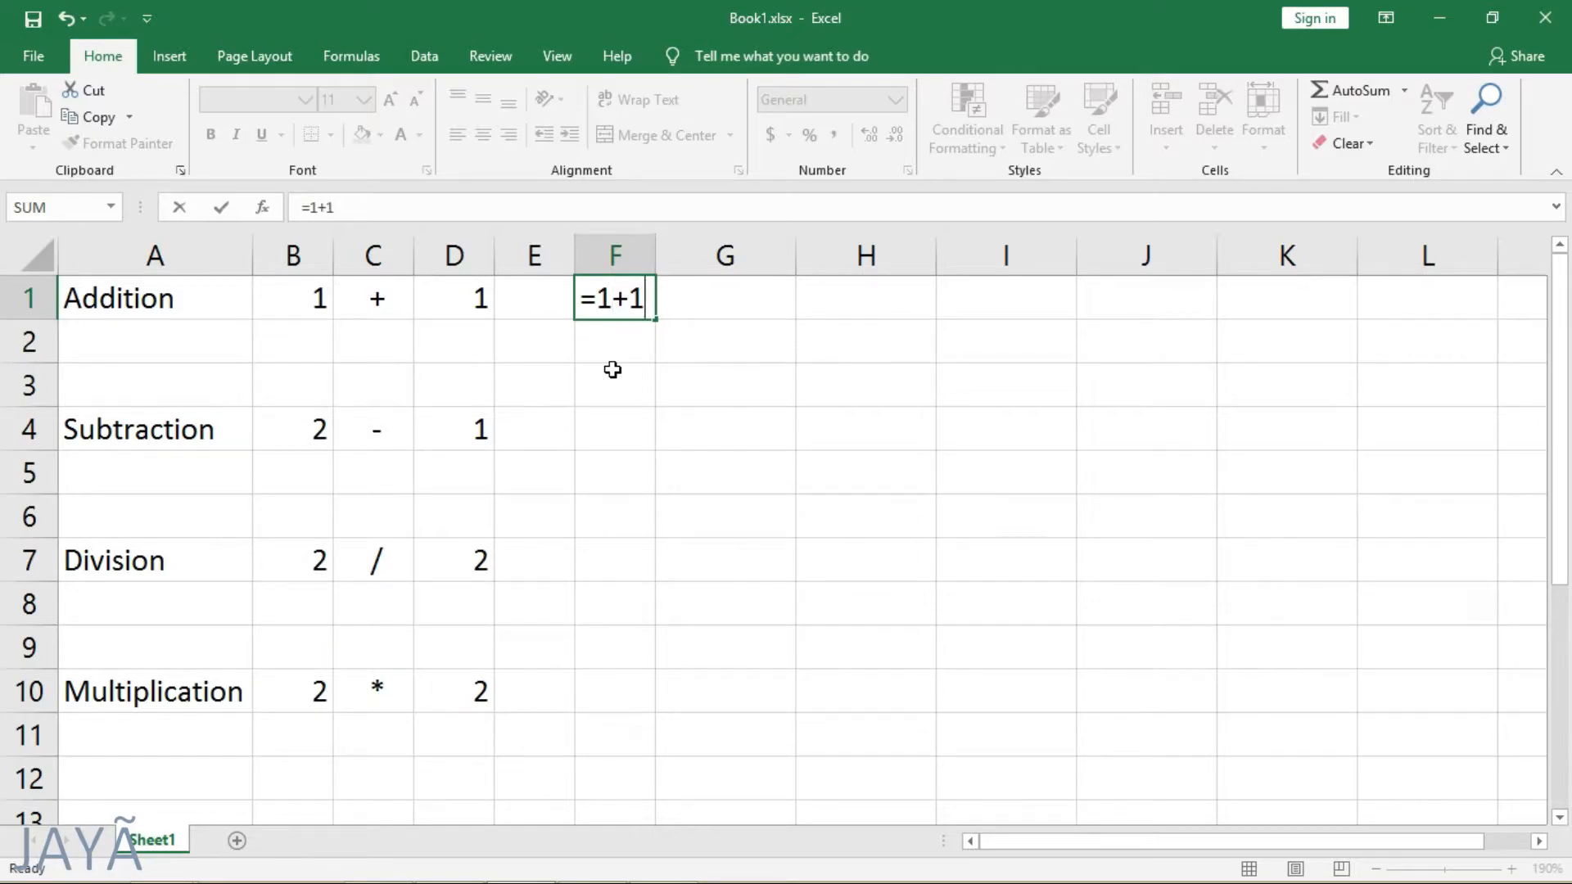
pyautogui.press('Return')
pyautogui.press('Down')
pyautogui.press('Down')
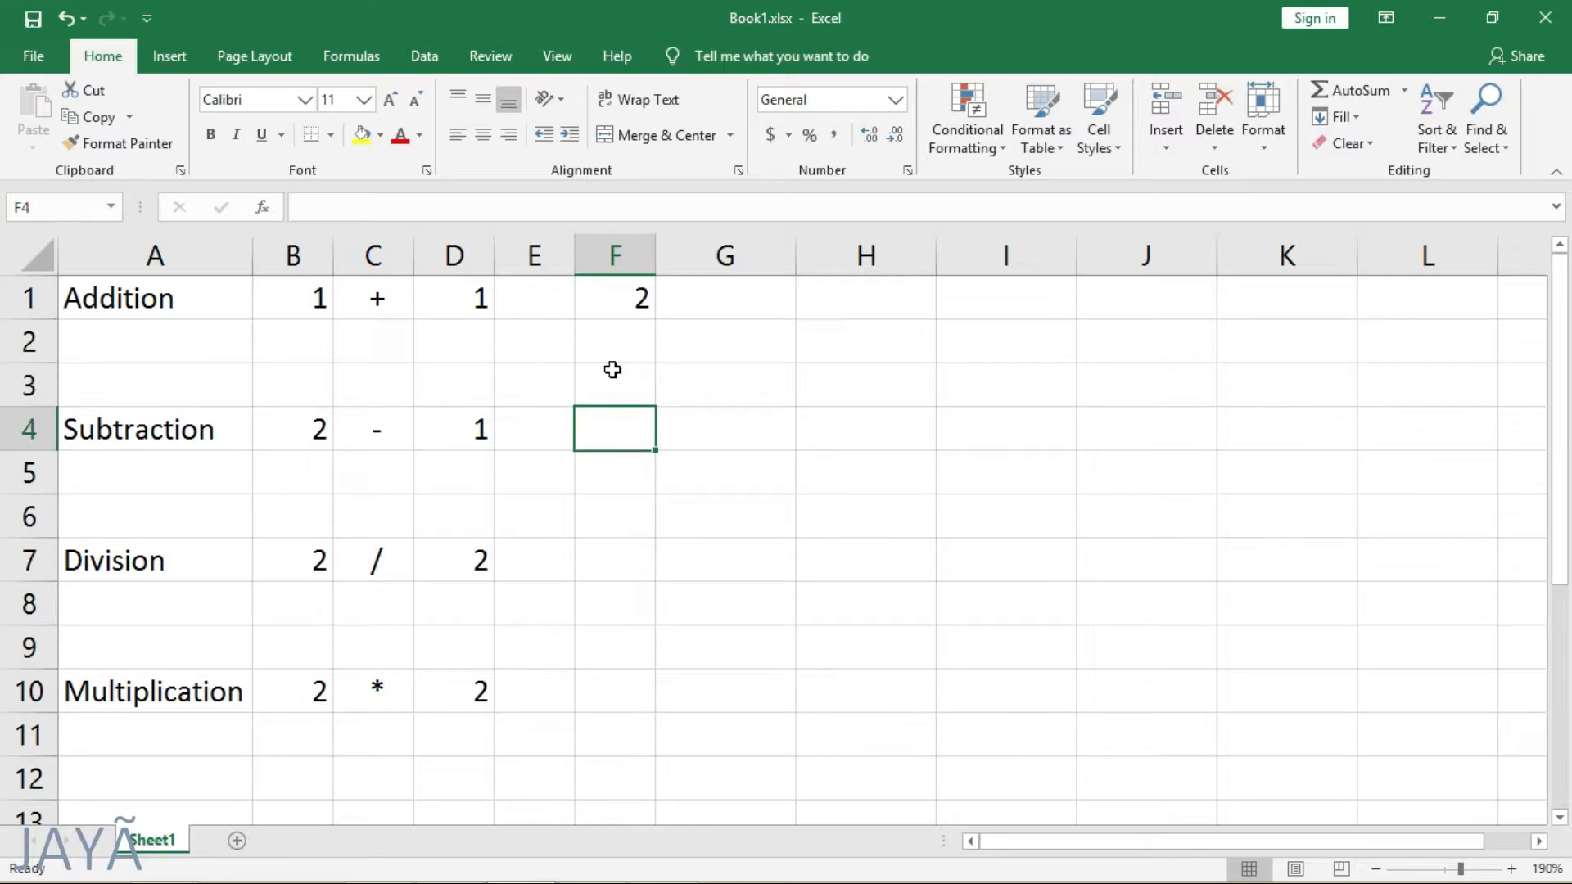
pyautogui.write('=')
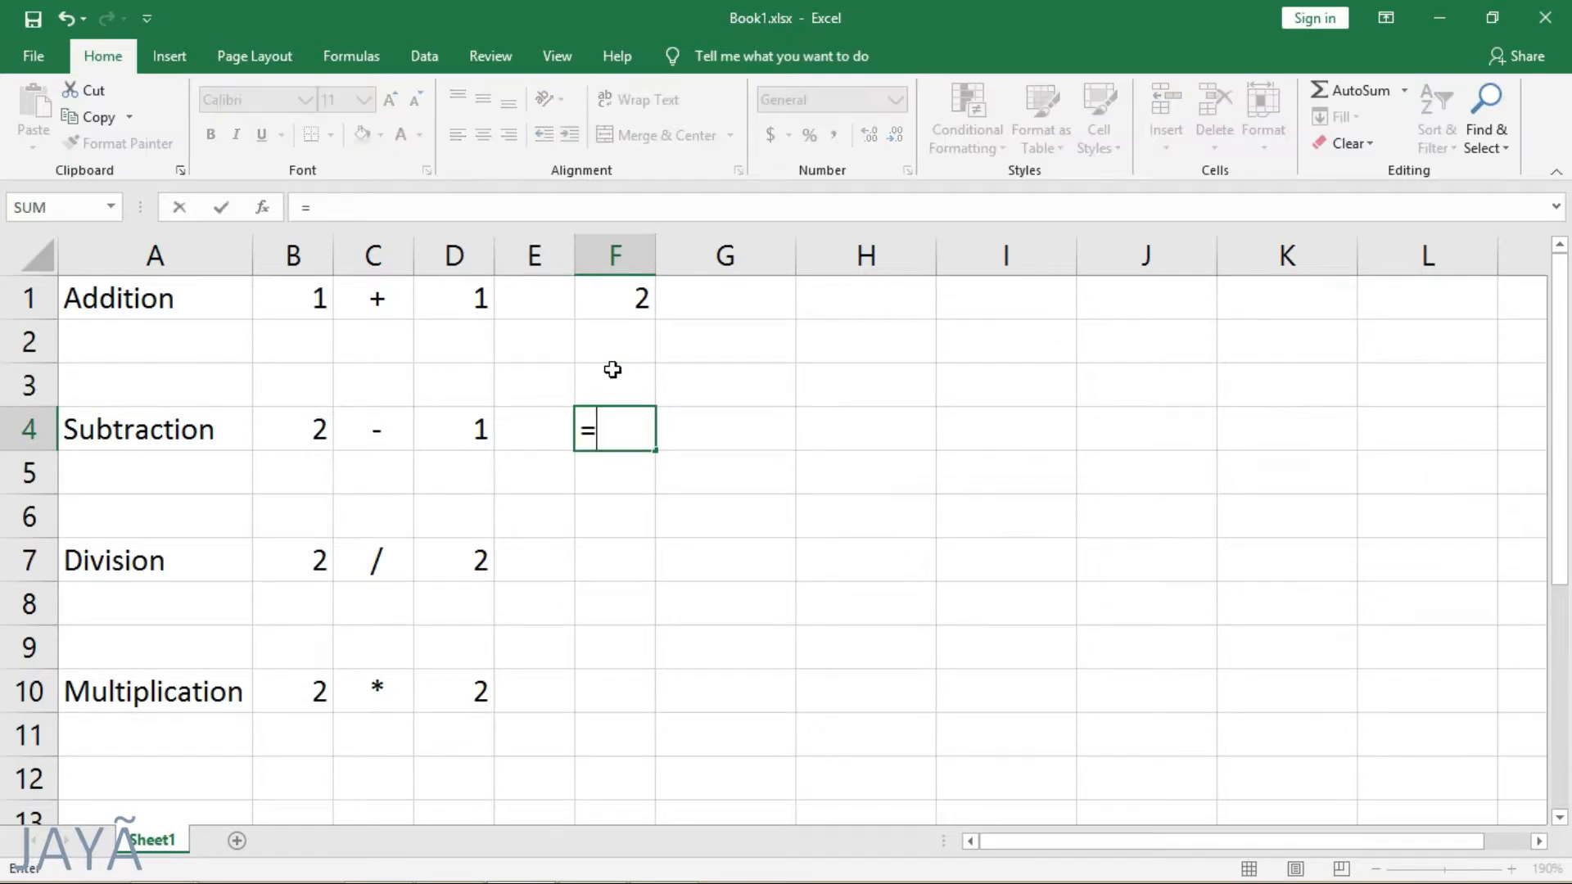
pyautogui.write('2-1')
pyautogui.press('Return')
pyautogui.press('Return')
pyautogui.press('Return')
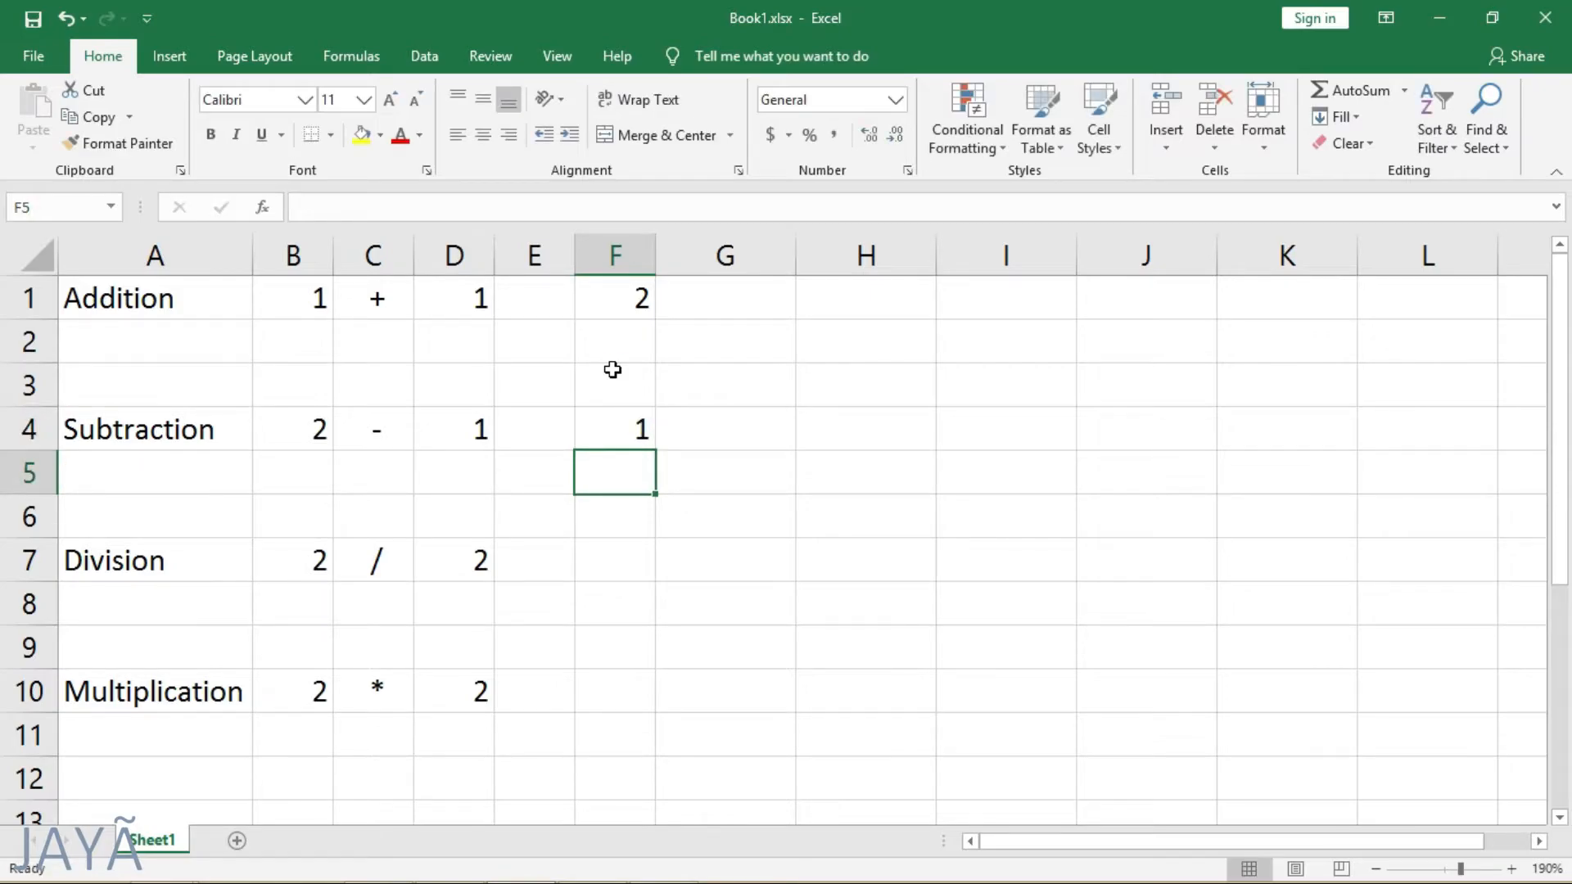
# Step: Enter the division formula =2/2 in F7 and the multiplication formula =2*2 in F10
pyautogui.write('=2/2')
pyautogui.press('Return')
pyautogui.press('Return')
pyautogui.press('Return')
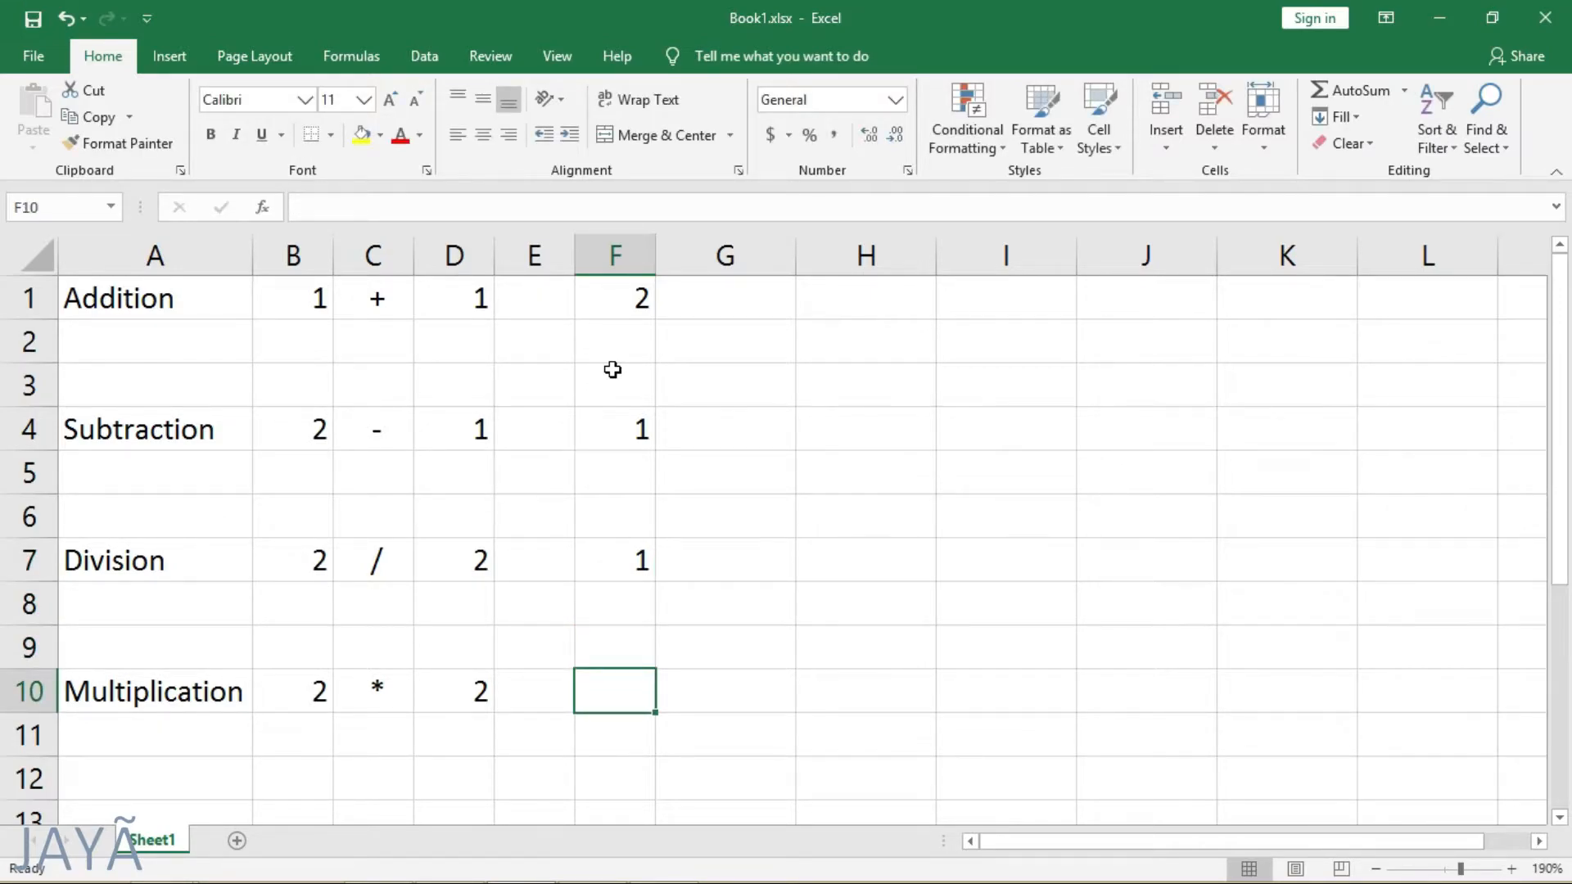
pyautogui.write('=2')
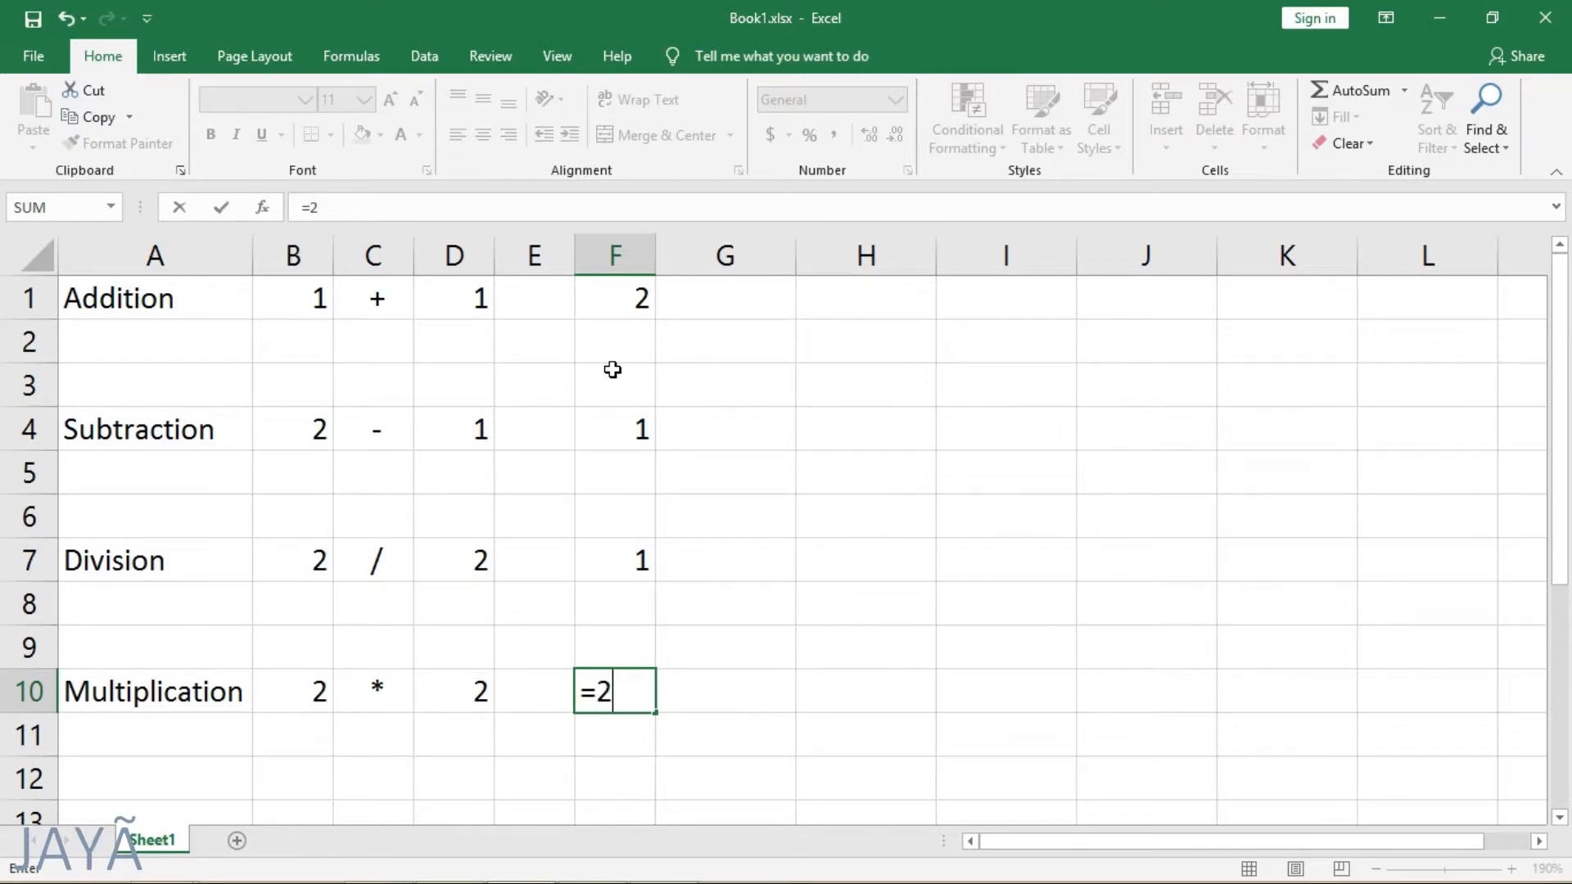
pyautogui.write('*2')
pyautogui.press('Return')
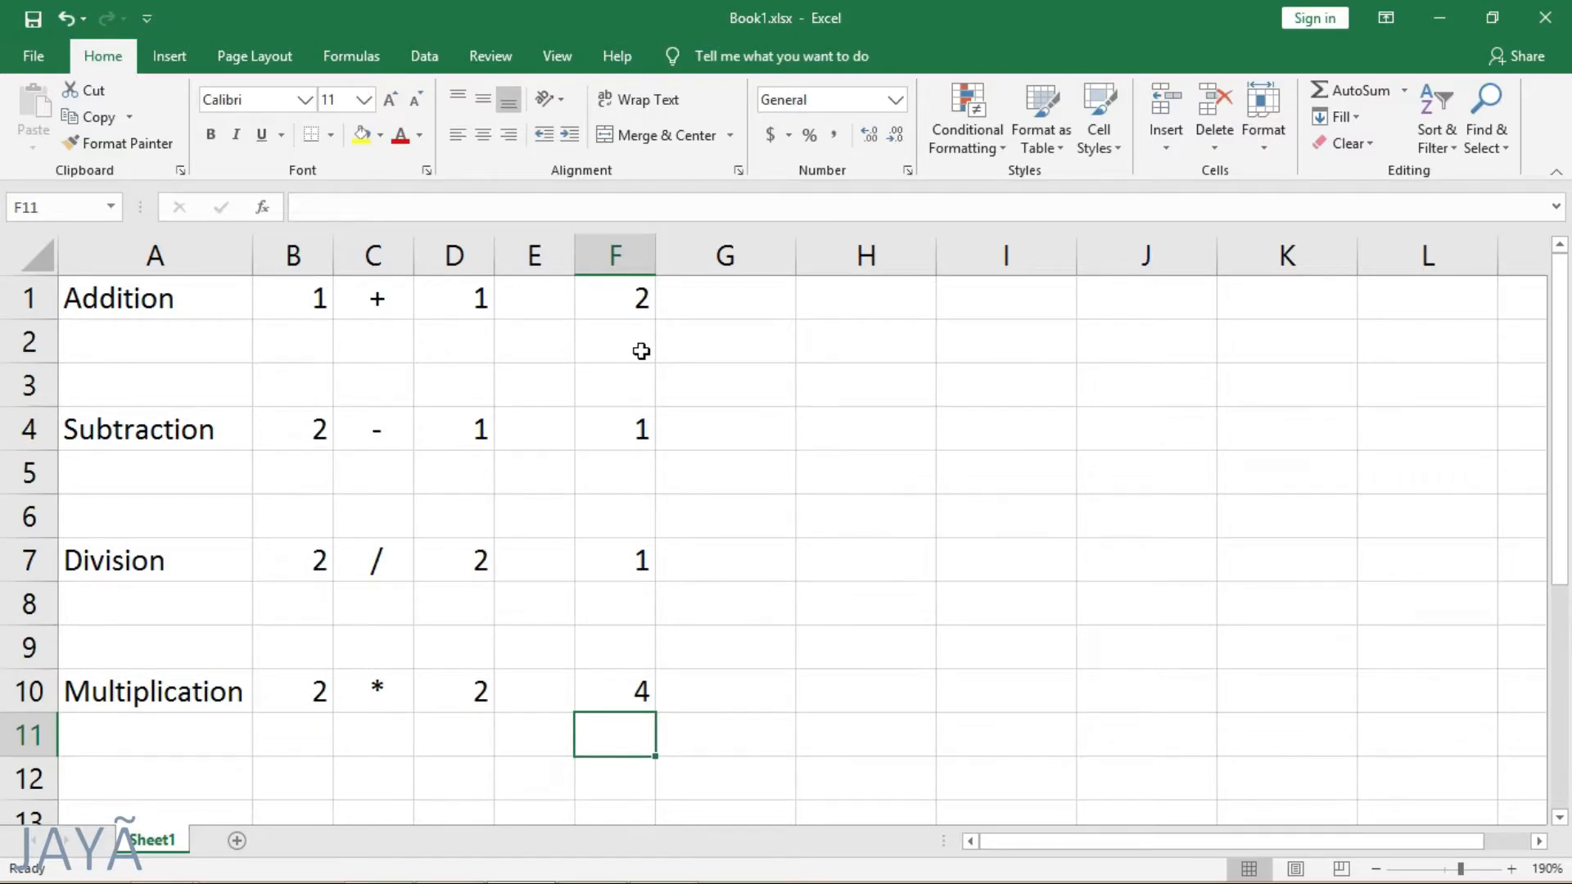
# Step: Examine the formulas behind the addition result in F1 and the subtraction result in F4 without changing them
pyautogui.doubleClick(623, 305)
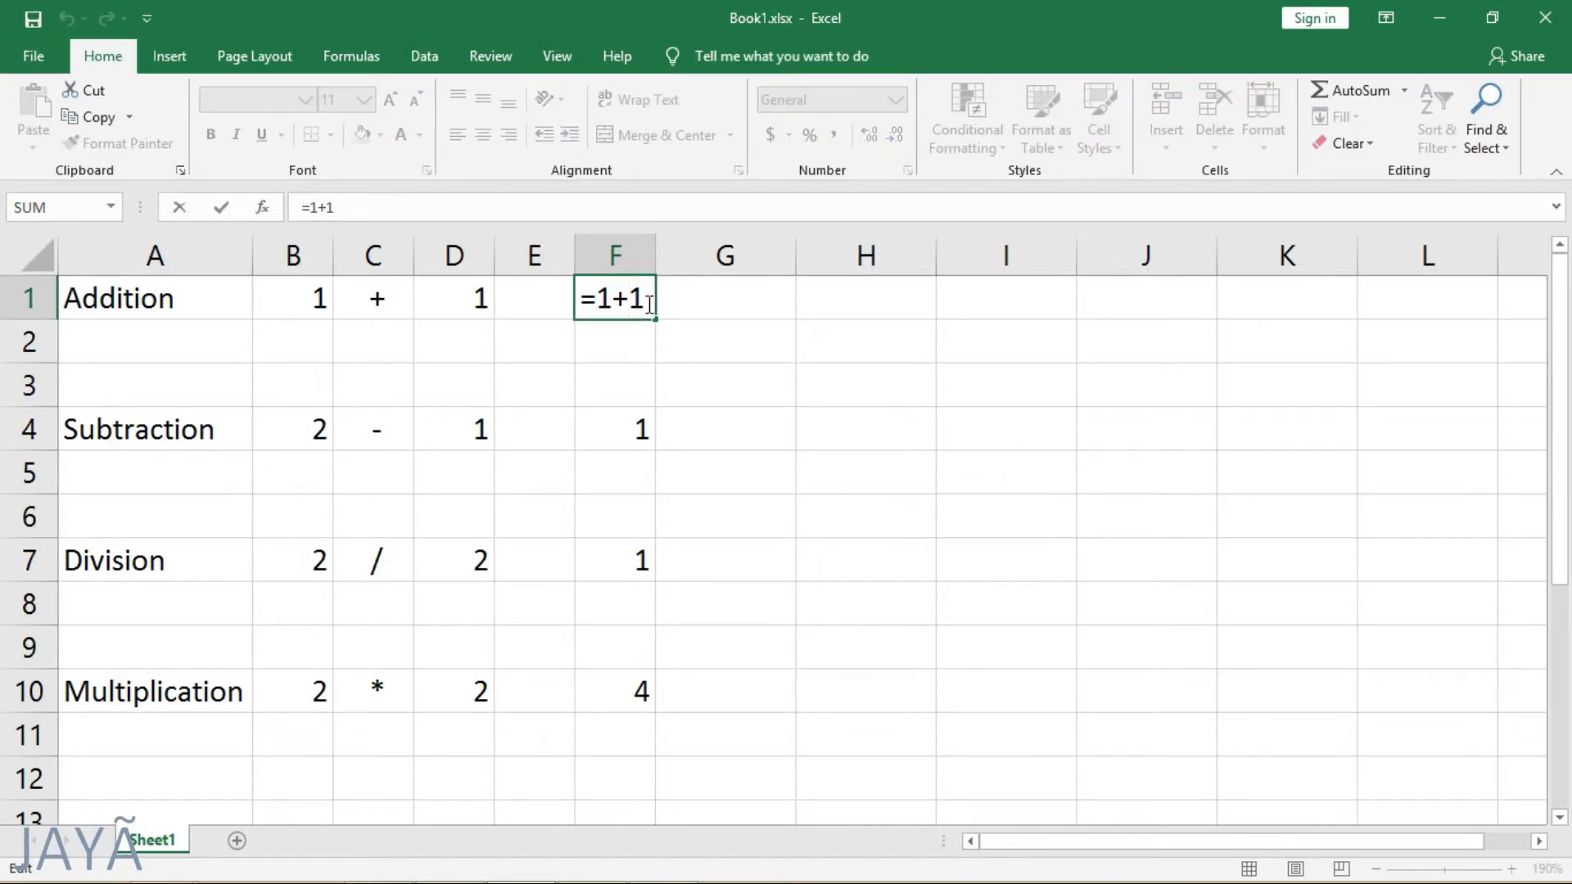
pyautogui.doubleClick(635, 300)
pyautogui.click(619, 308)
pyautogui.press('Return')
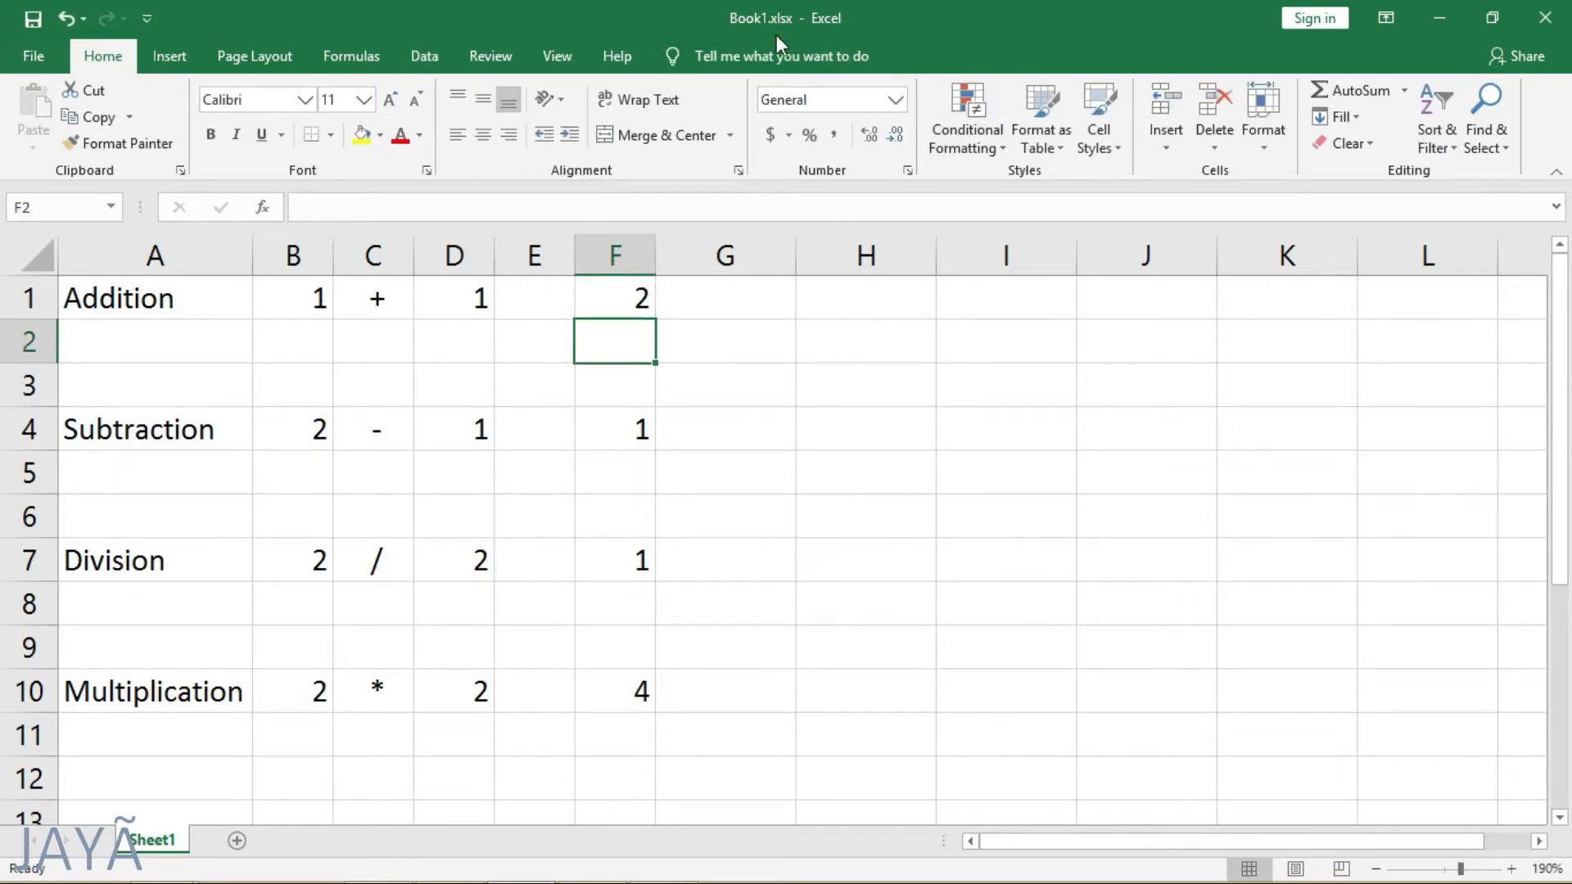
pyautogui.click(614, 305)
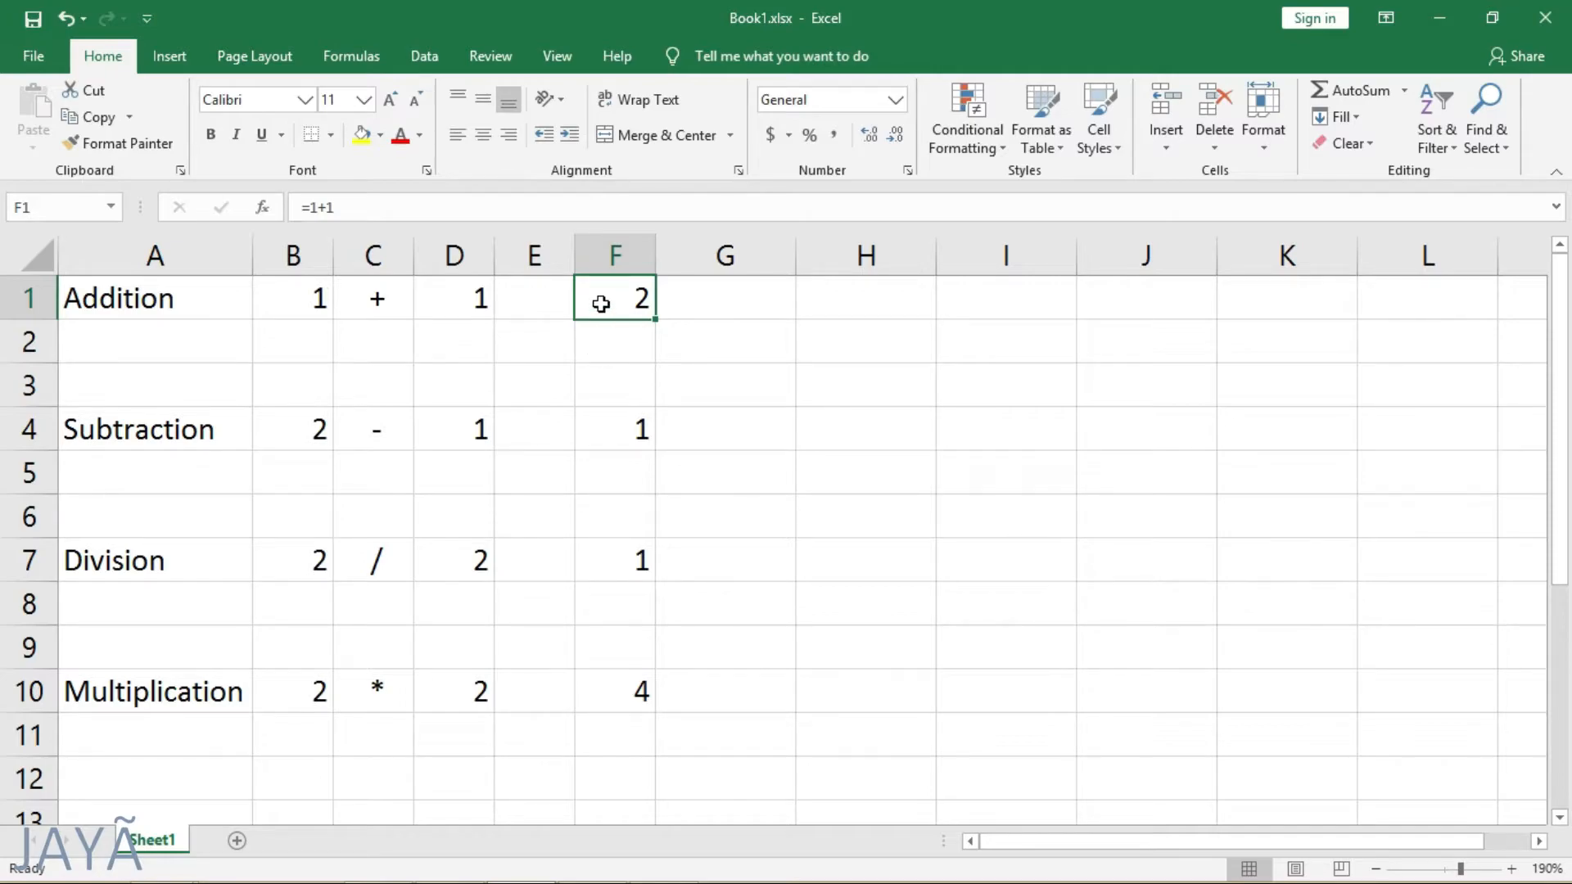
pyautogui.click(625, 298)
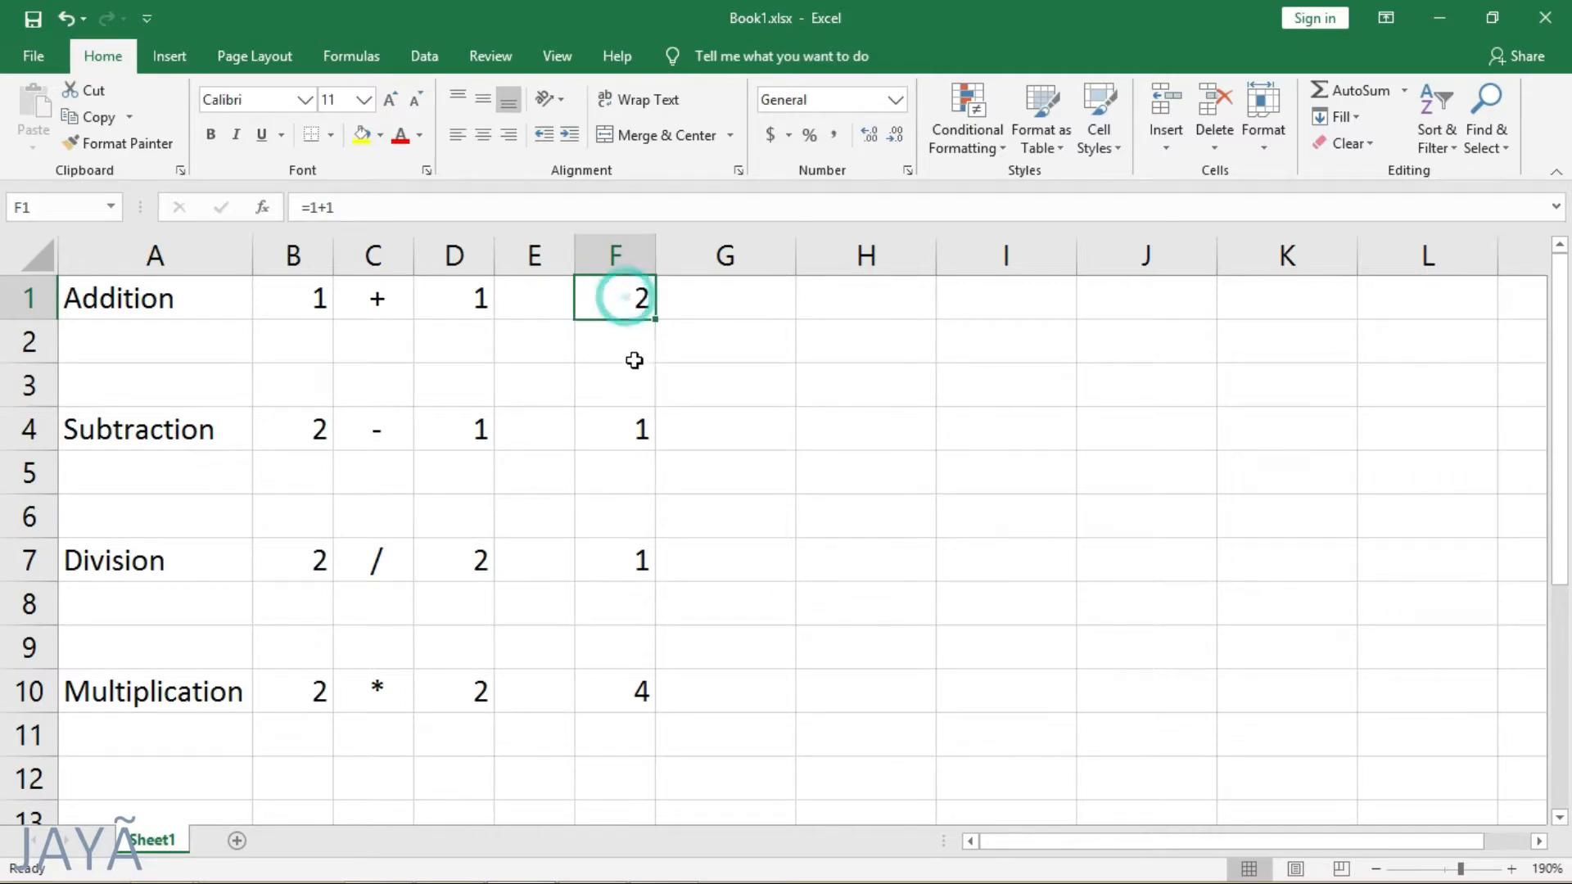
pyautogui.click(635, 424)
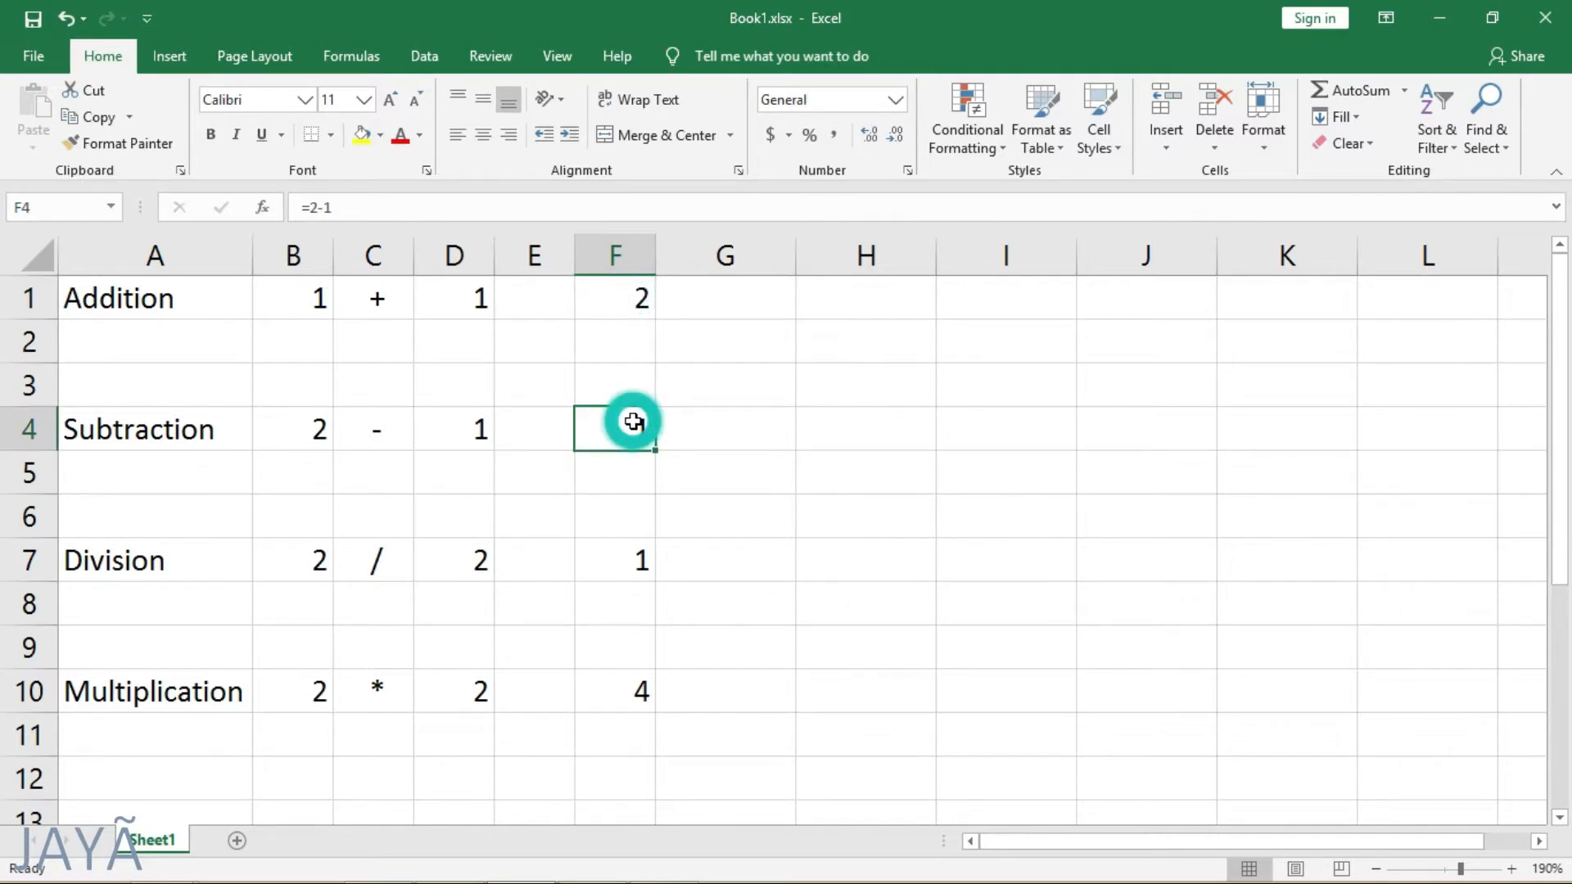
pyautogui.click(617, 293)
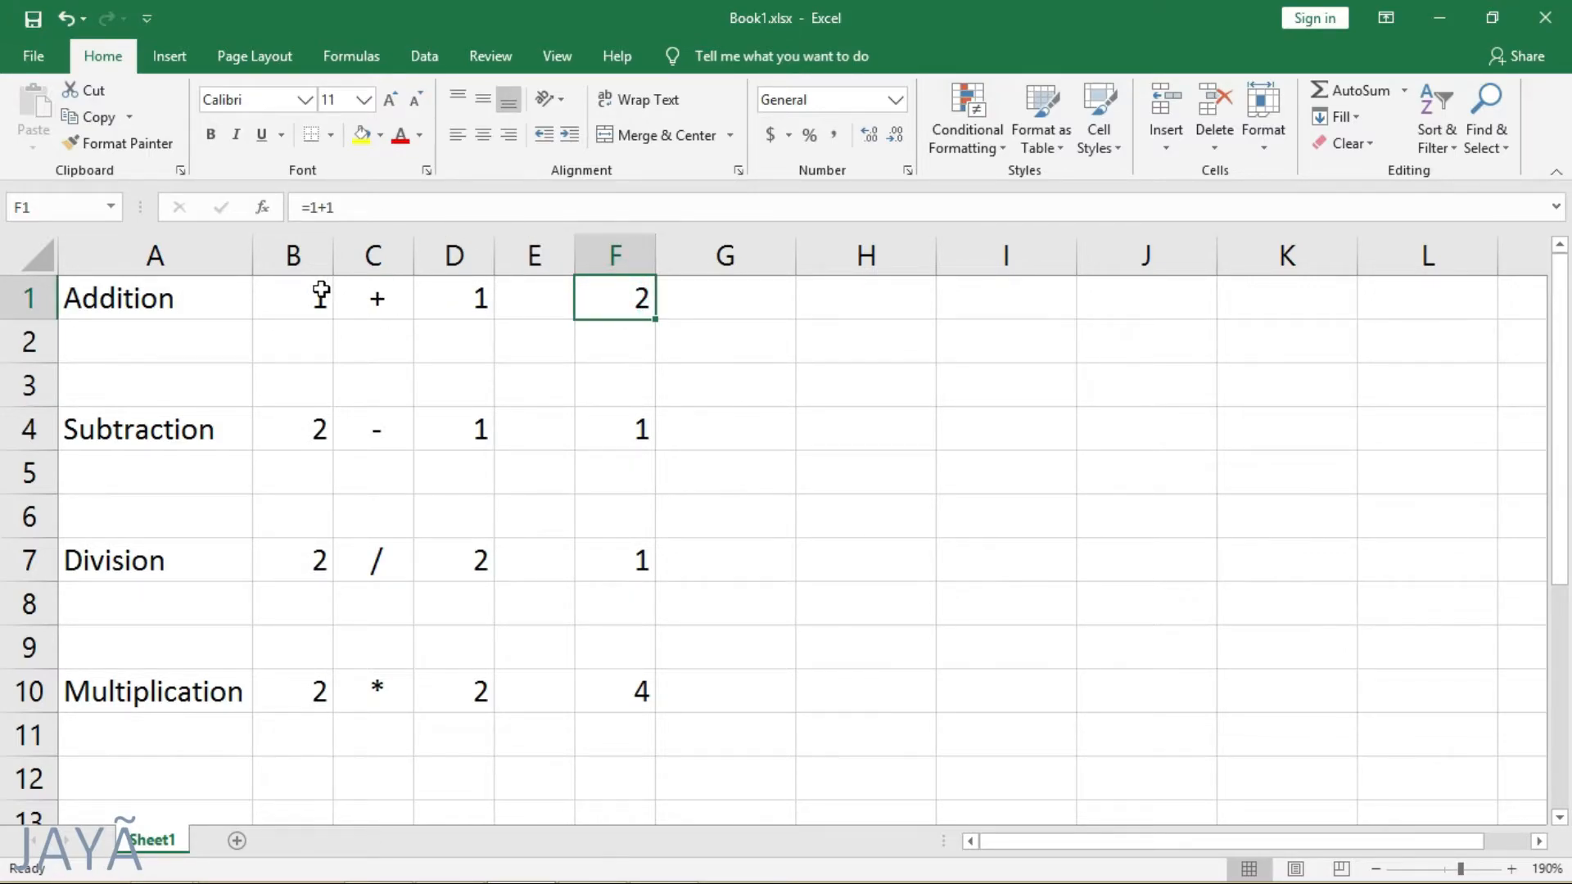
# Step: Copy the addition entries in B1:D1 and paste them into the row below, starting at B2, using a Paste Special option
pyautogui.moveTo(321, 292); pyautogui.dragTo(440, 298)
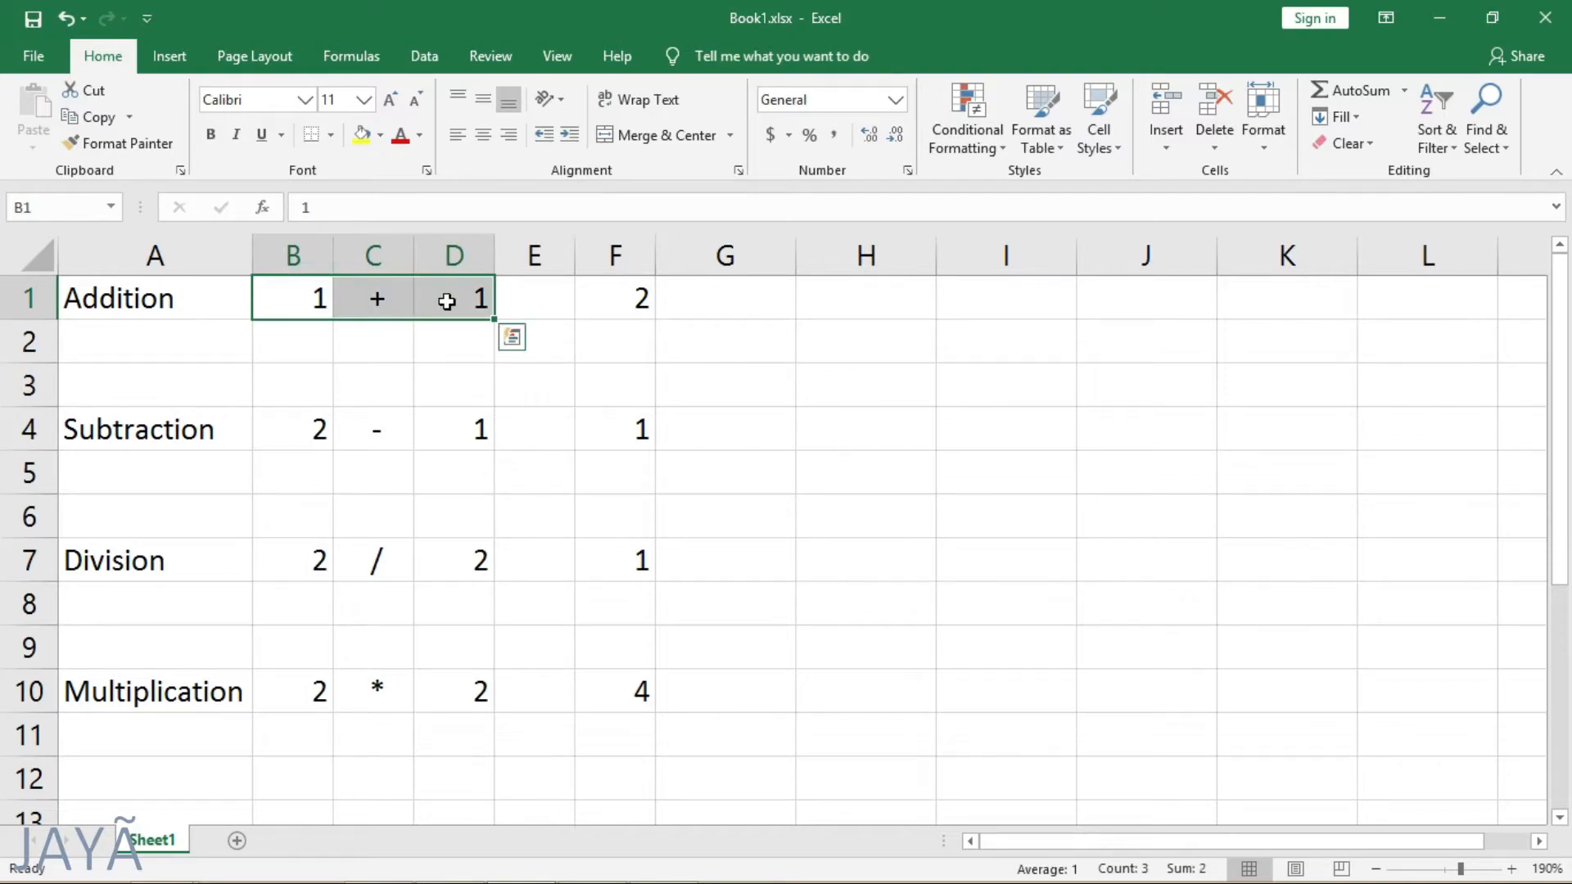
pyautogui.moveTo(317, 357); pyautogui.dragTo(439, 355)
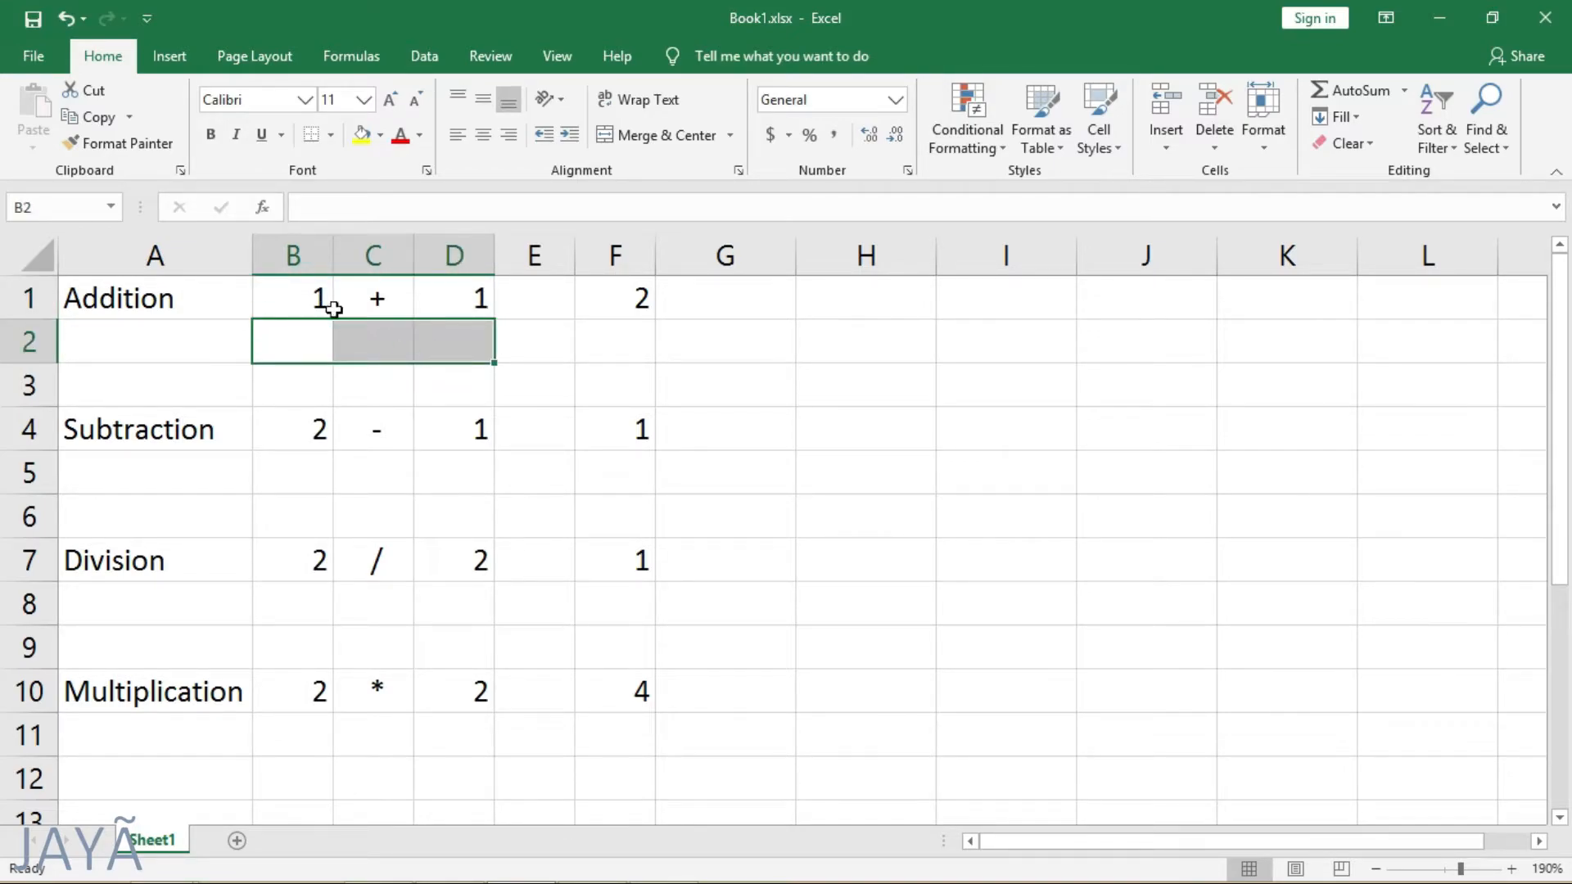
pyautogui.moveTo(305, 302); pyautogui.dragTo(450, 301)
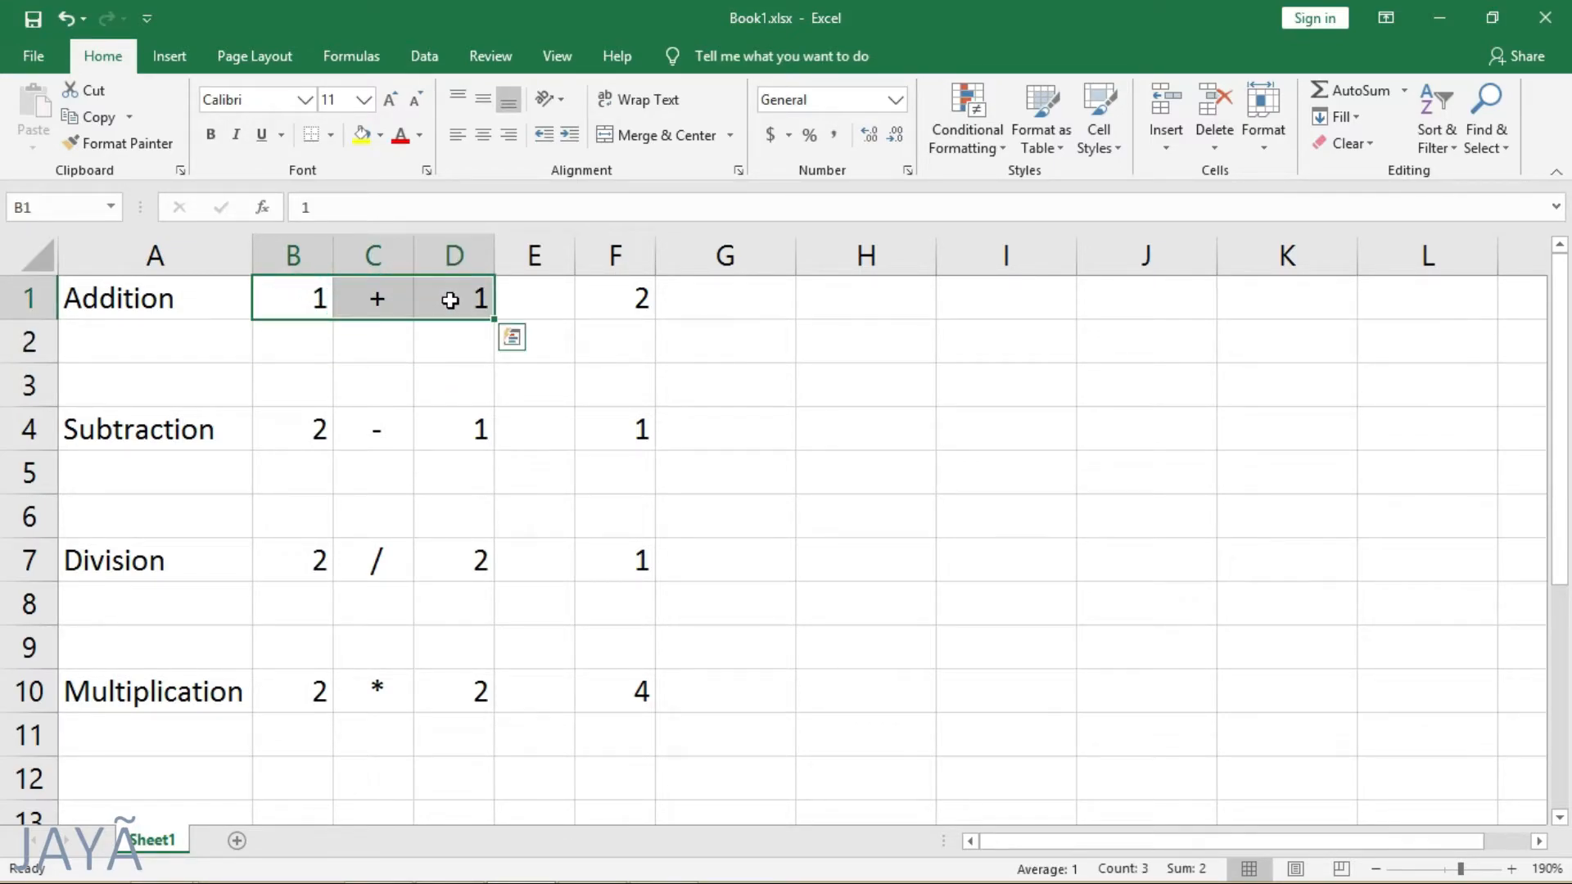
pyautogui.rightClick(450, 300)
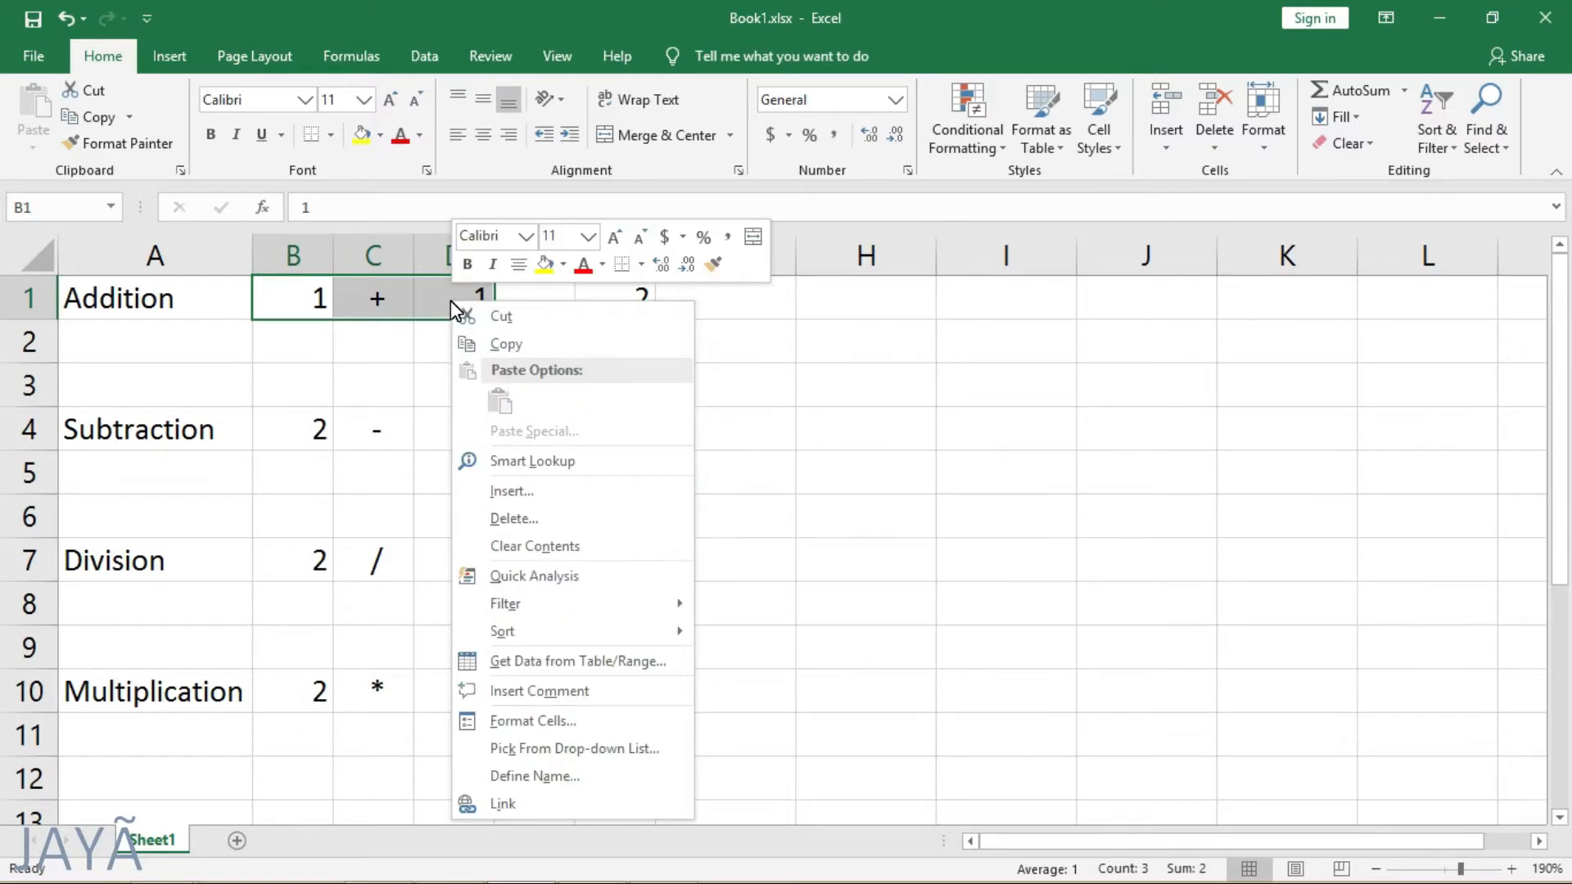
pyautogui.click(521, 344)
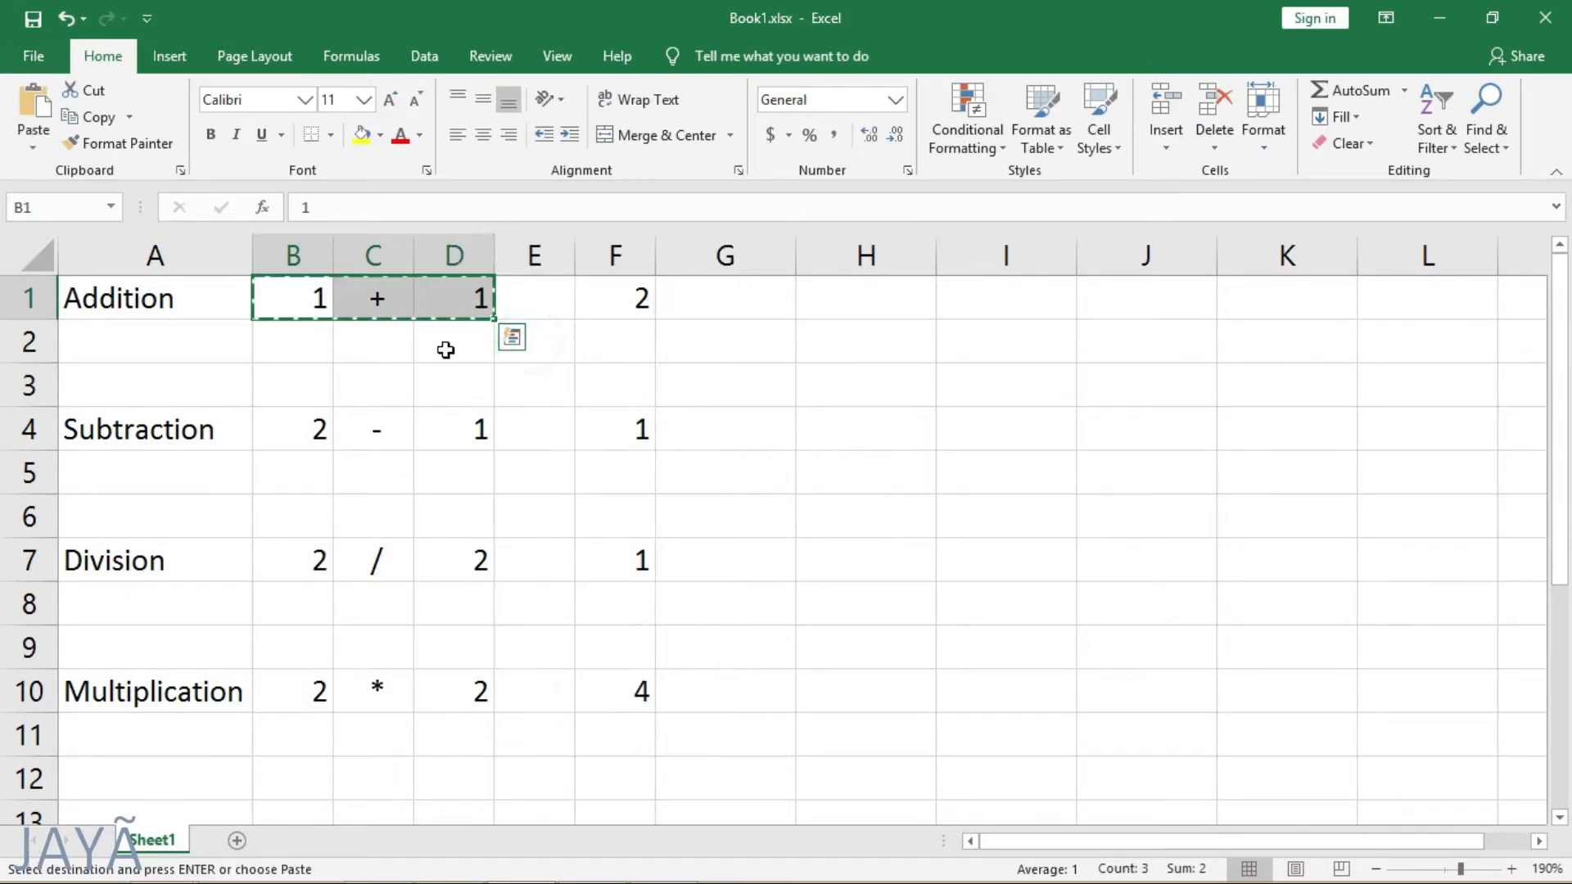
pyautogui.click(306, 343)
pyautogui.rightClick(306, 343)
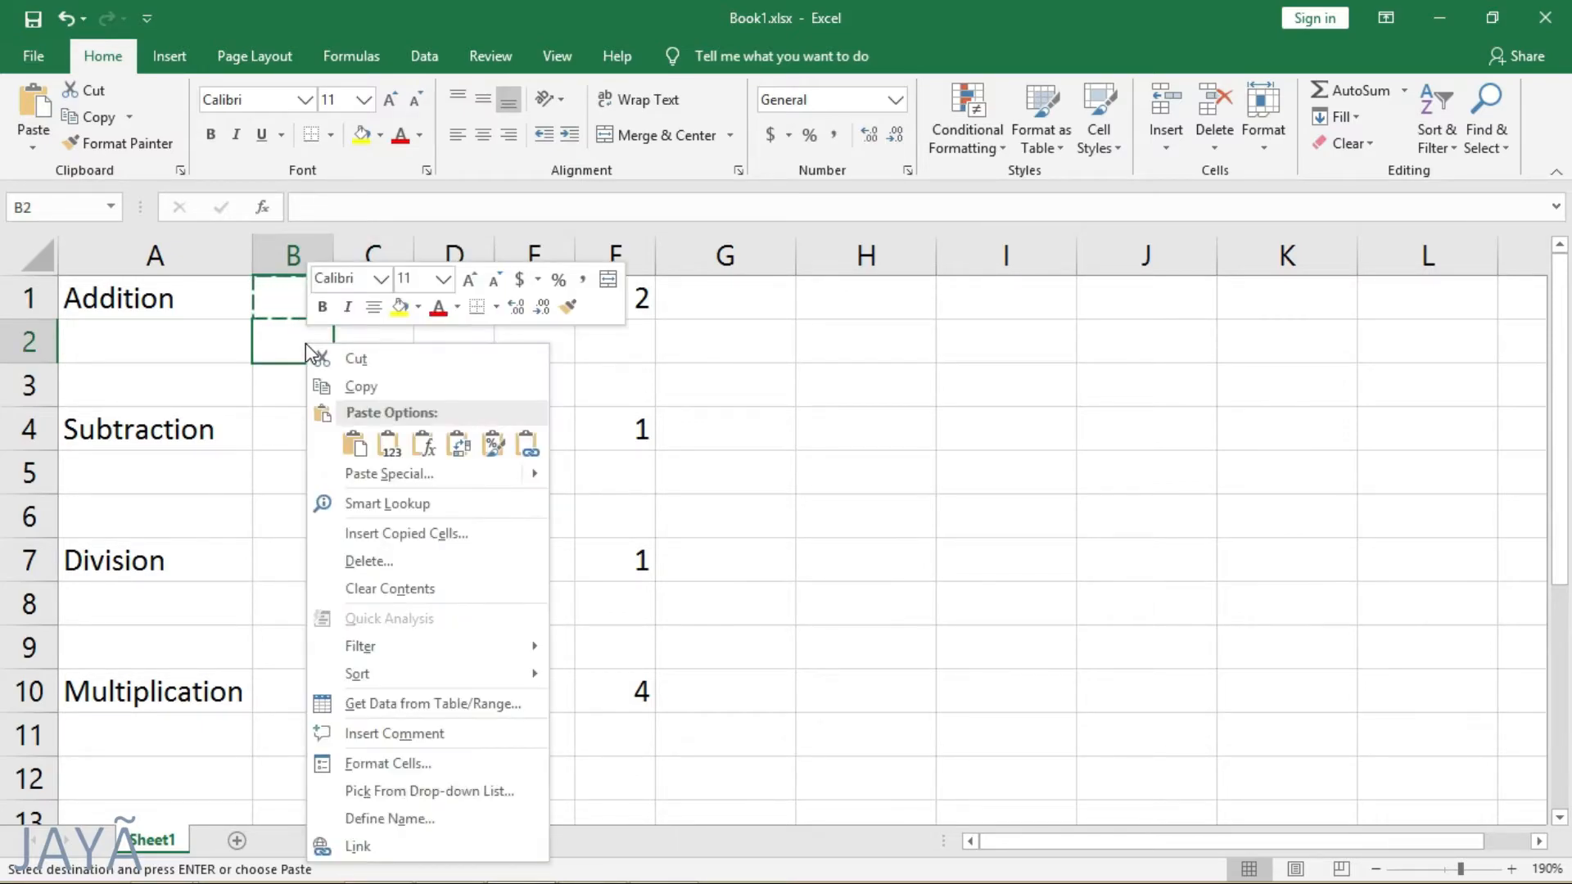
pyautogui.click(422, 479)
pyautogui.click(508, 613)
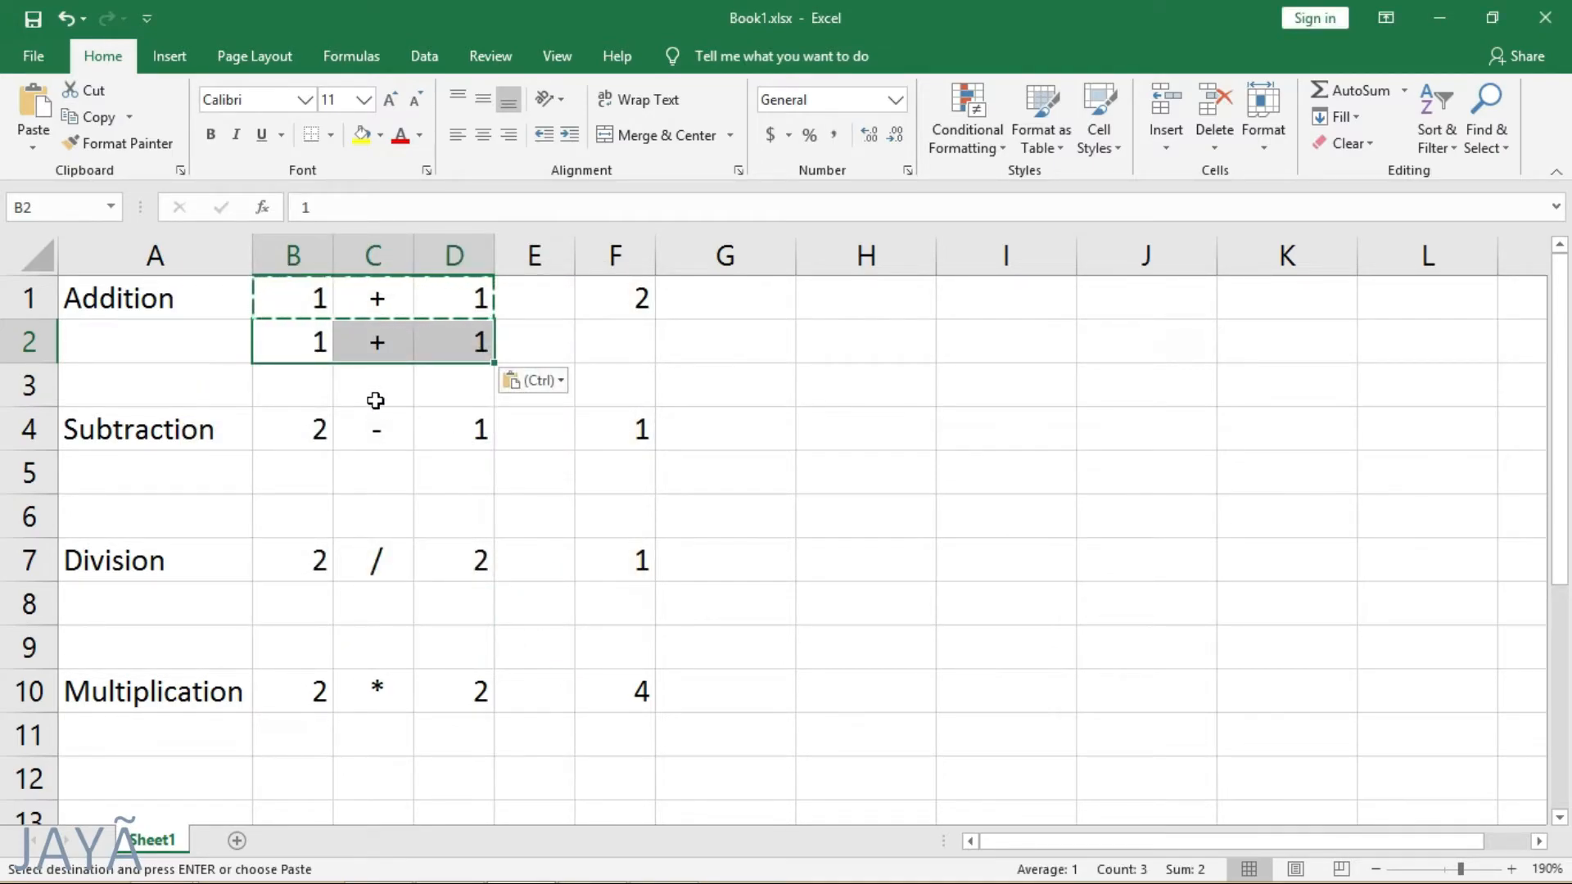
# Step: Bring up the On-Screen Keyboard and copy the subtraction entries in B4:D4 to the row below, starting at B5
pyautogui.click(304, 430)
pyautogui.click(664, 859)
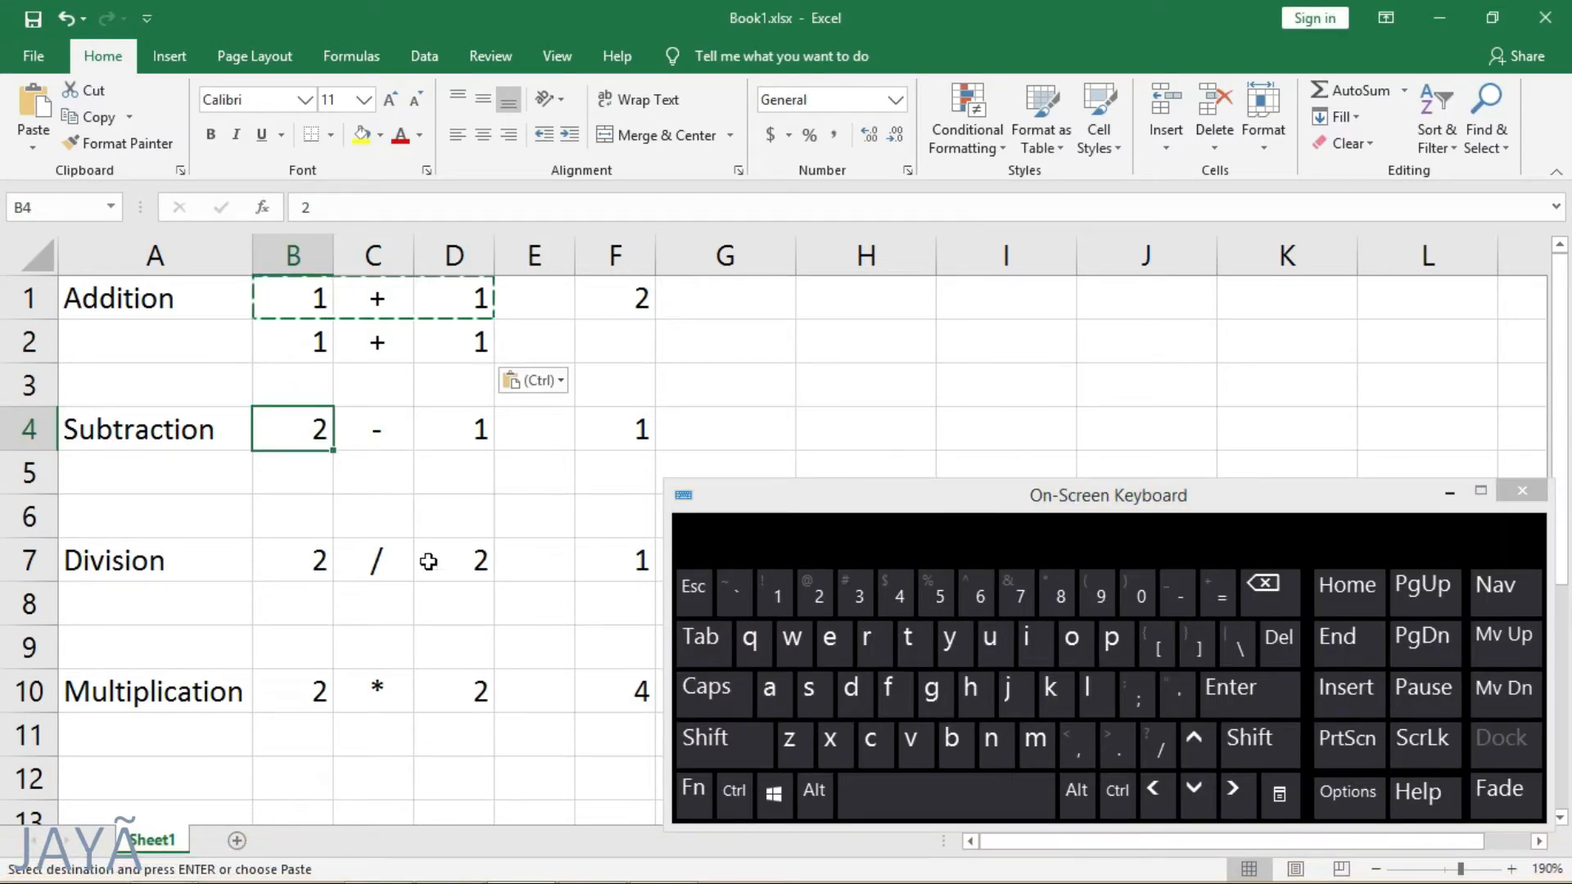
pyautogui.click(318, 428)
pyautogui.moveTo(318, 428); pyautogui.dragTo(473, 434)
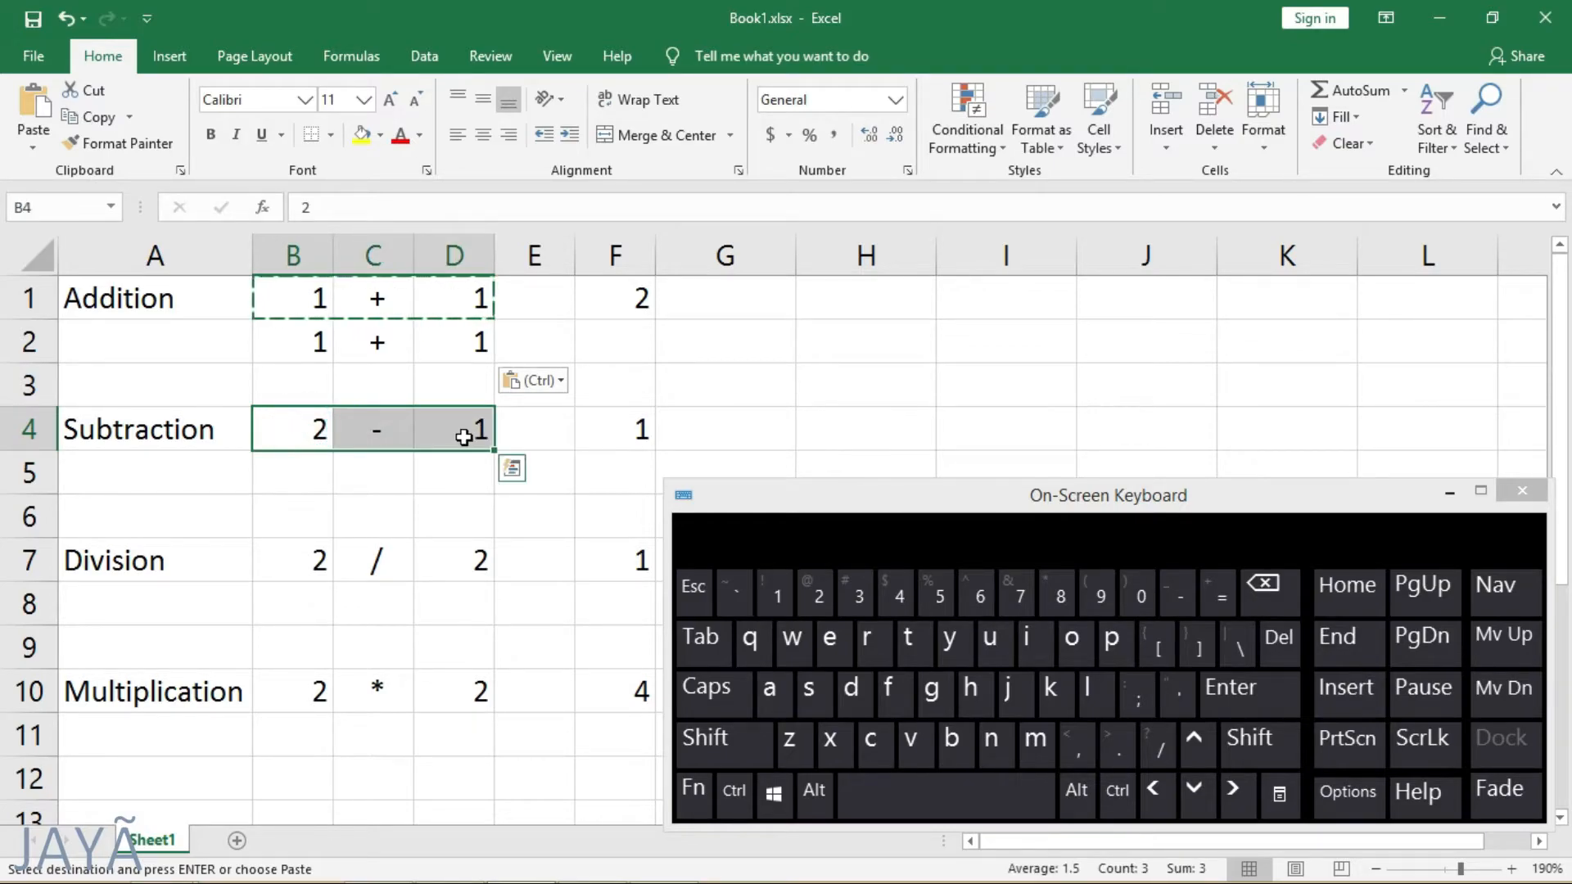
pyautogui.click(743, 782)
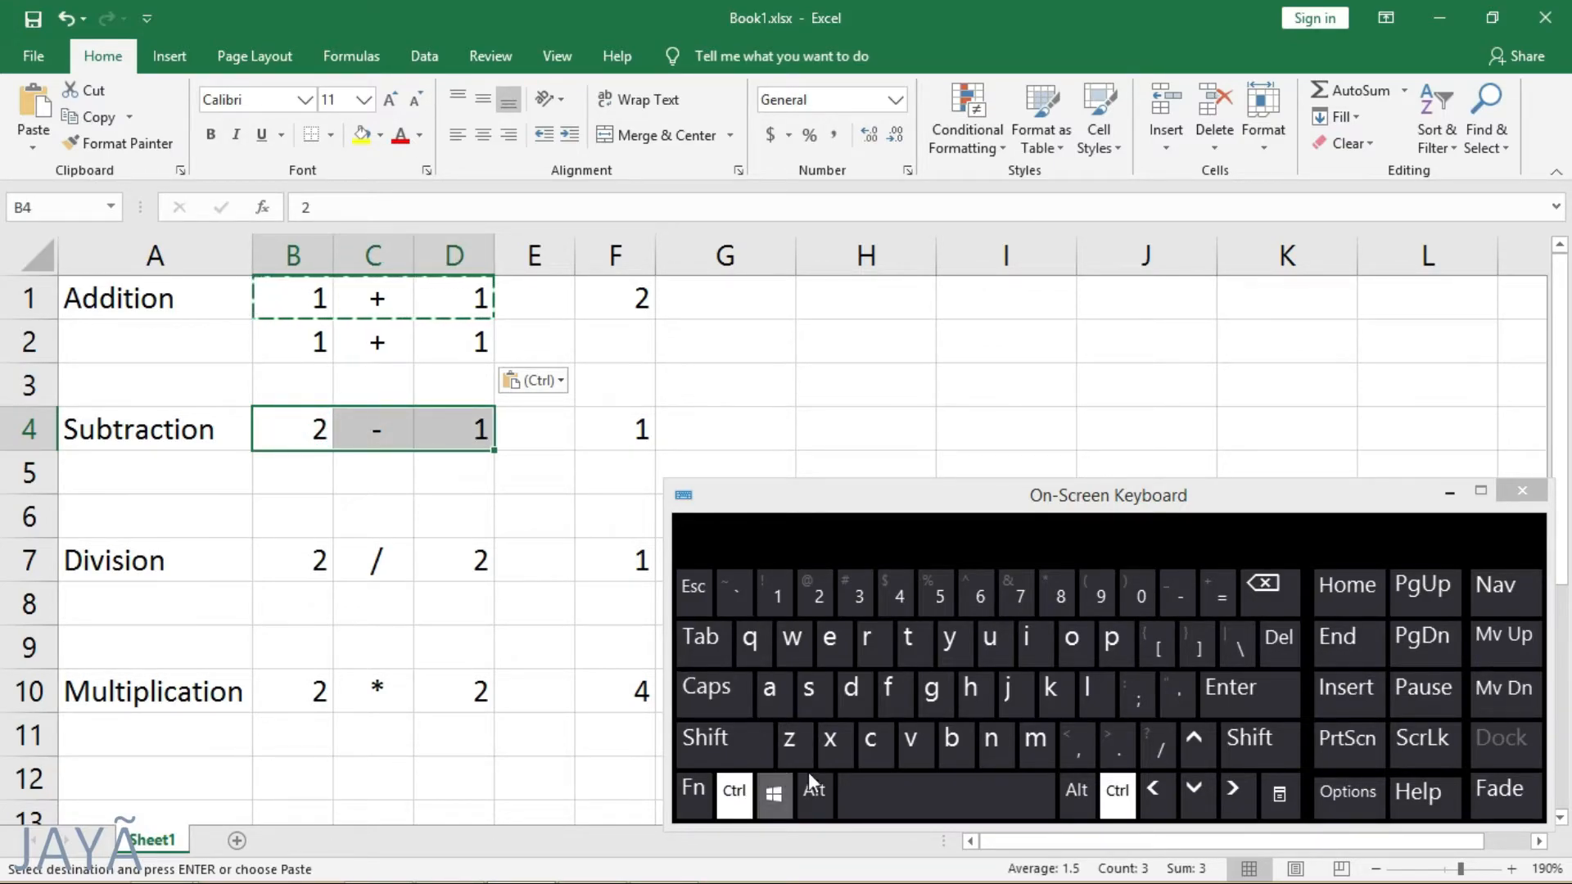
pyautogui.click(868, 746)
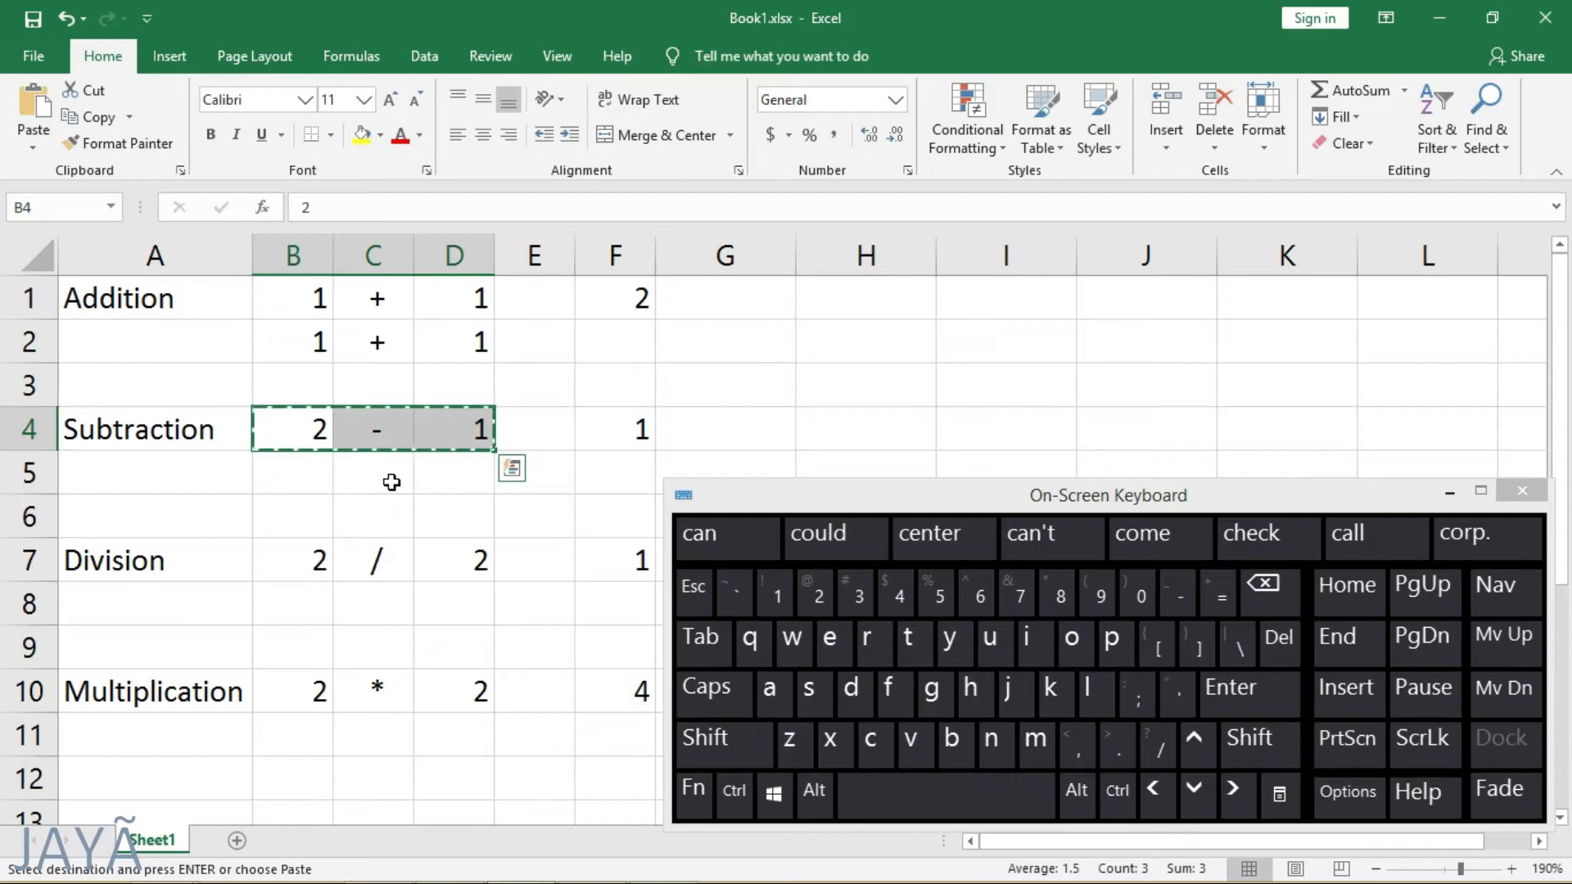
pyautogui.click(276, 480)
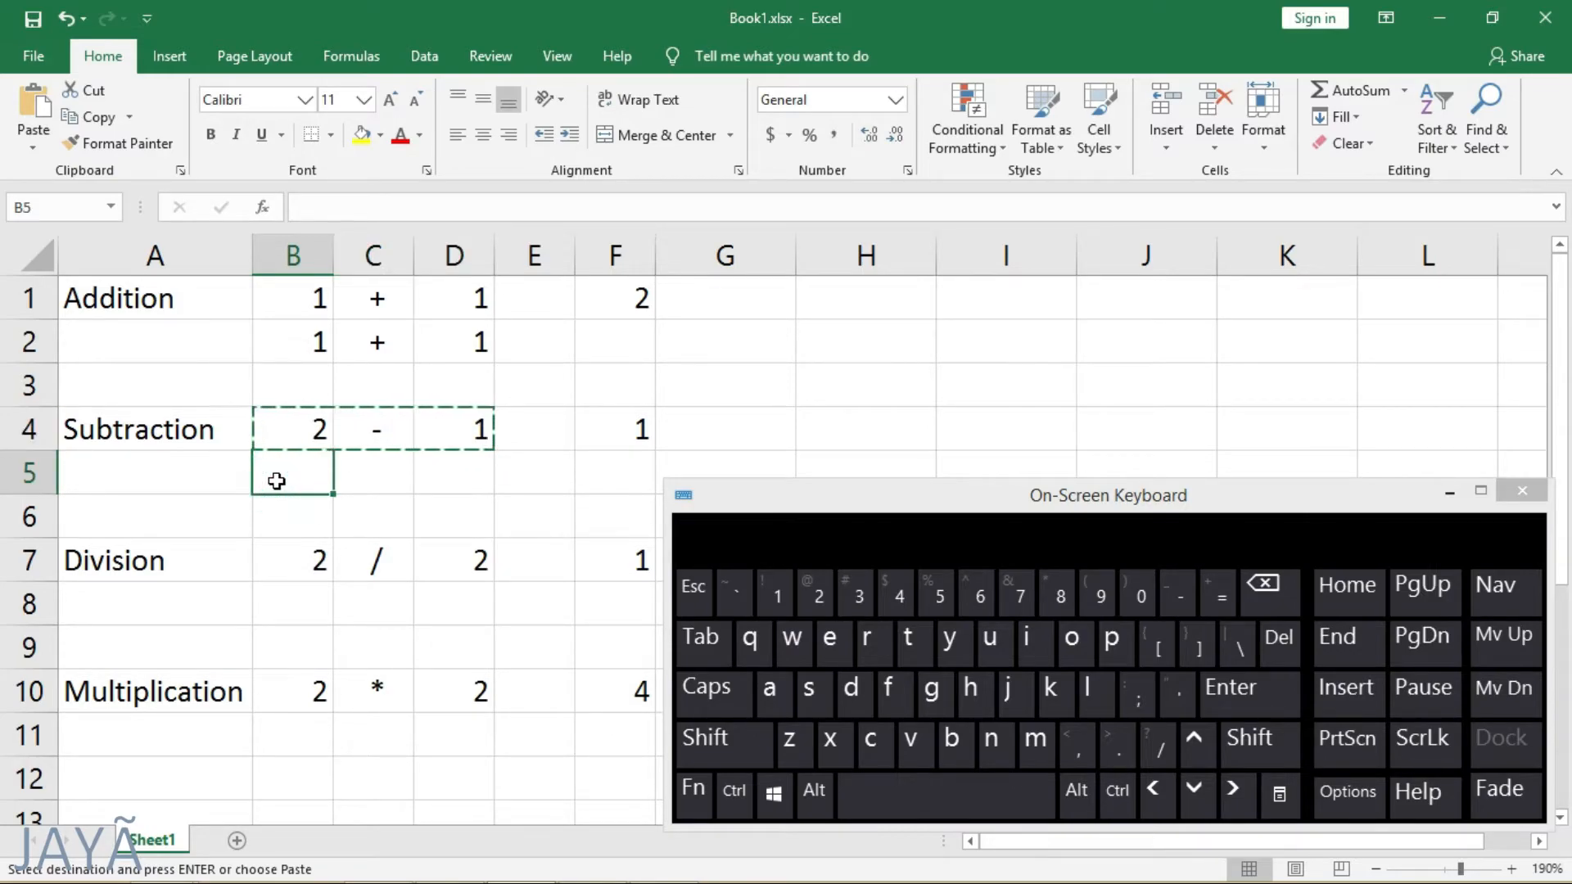
pyautogui.click(737, 793)
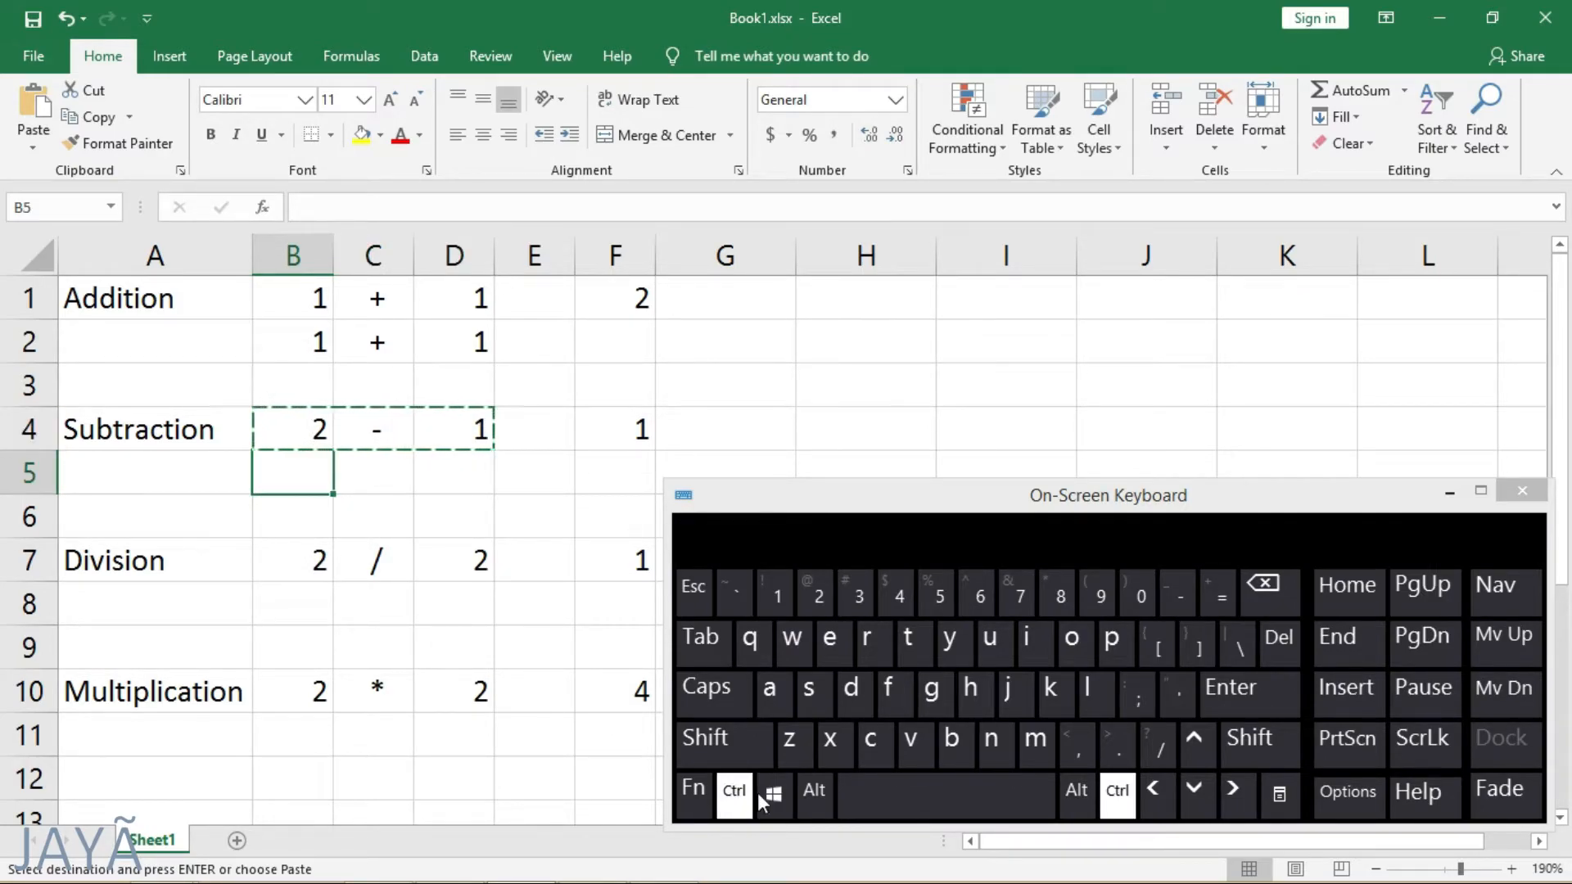
pyautogui.click(911, 745)
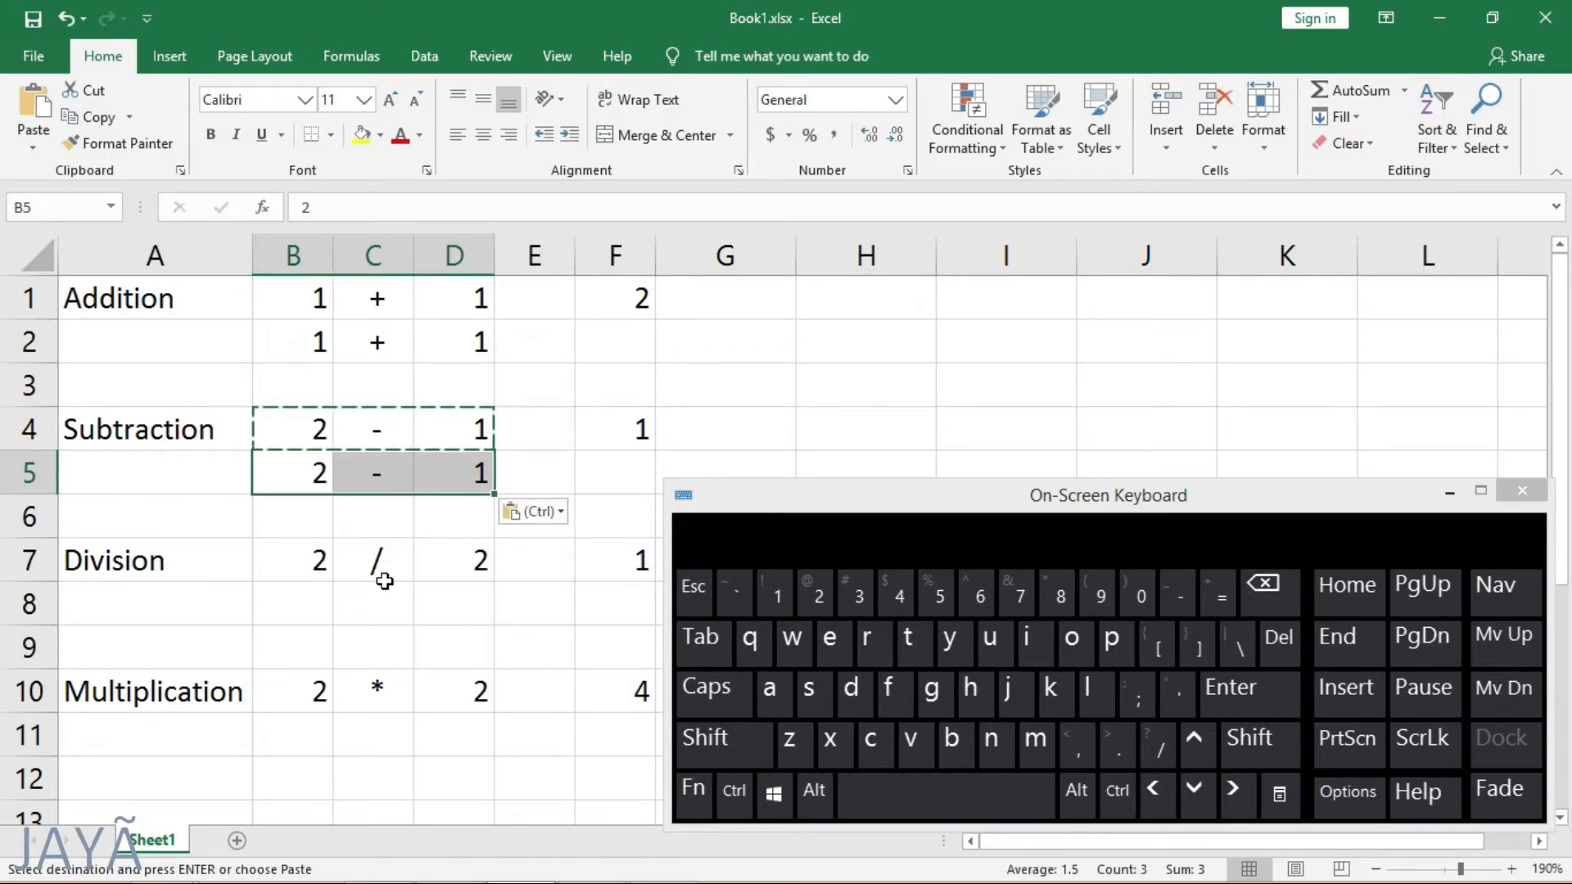
# Step: Copy the division entries in B7:D7 to the row below, starting at B8
pyautogui.click(308, 560)
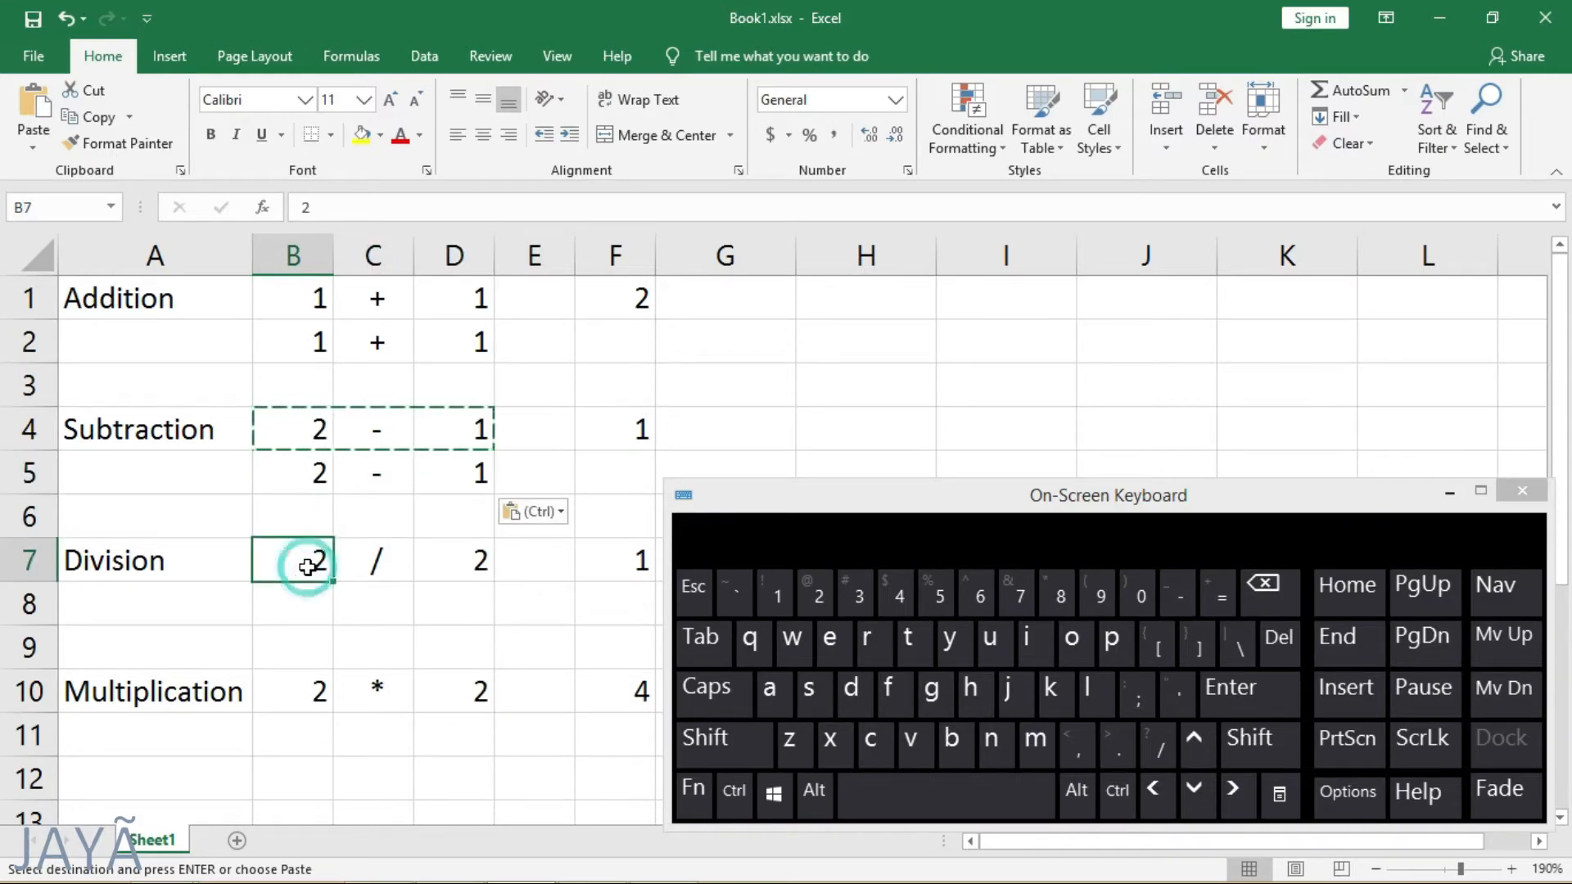
pyautogui.click(711, 743)
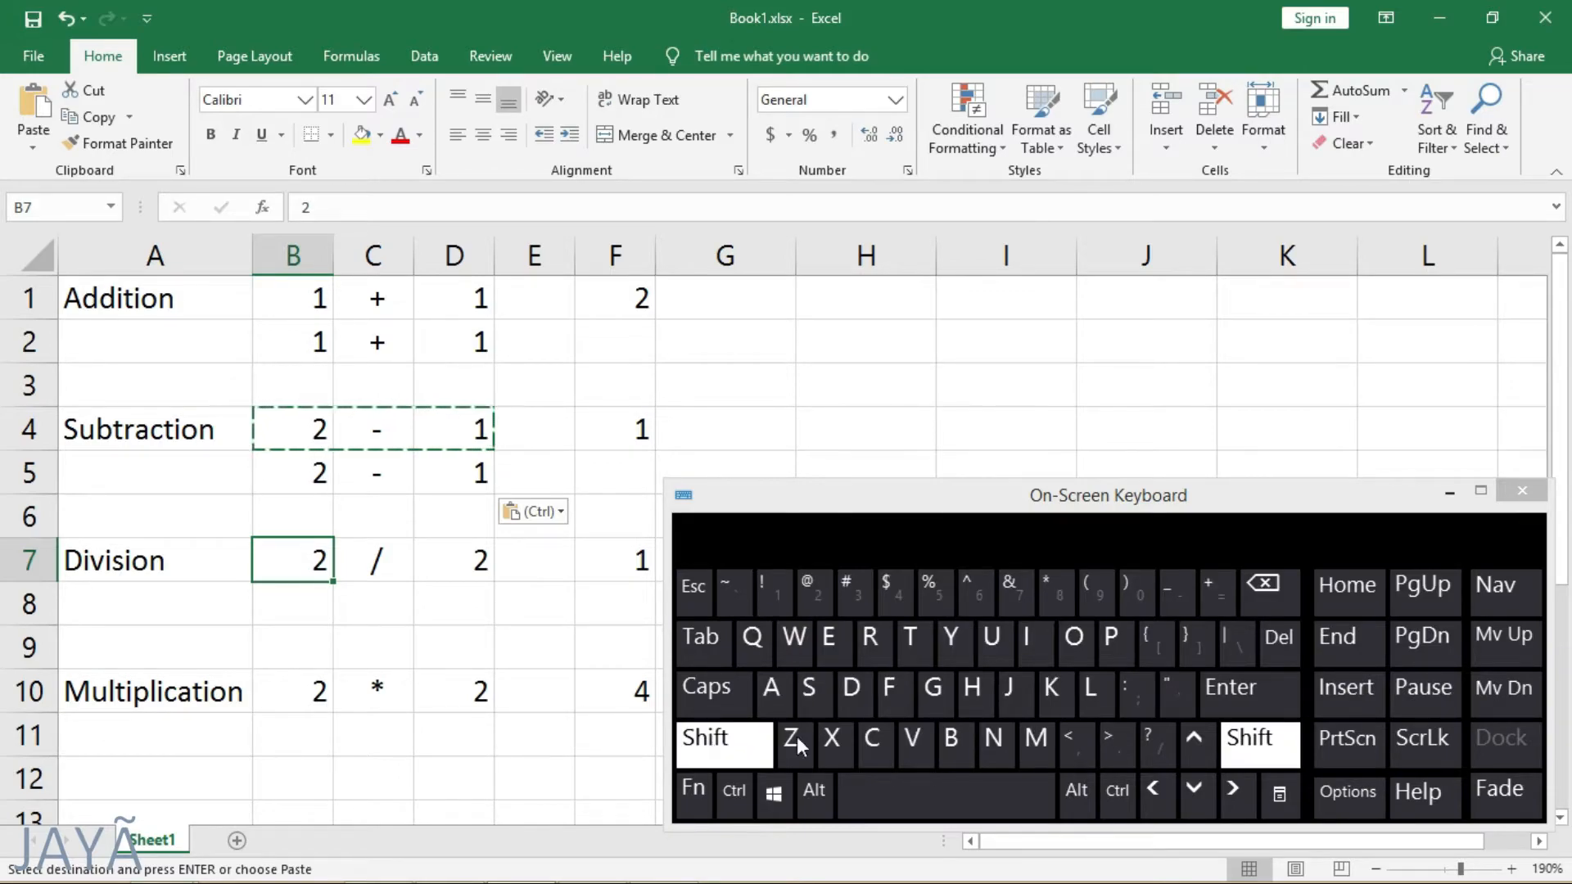
pyautogui.click(1233, 791)
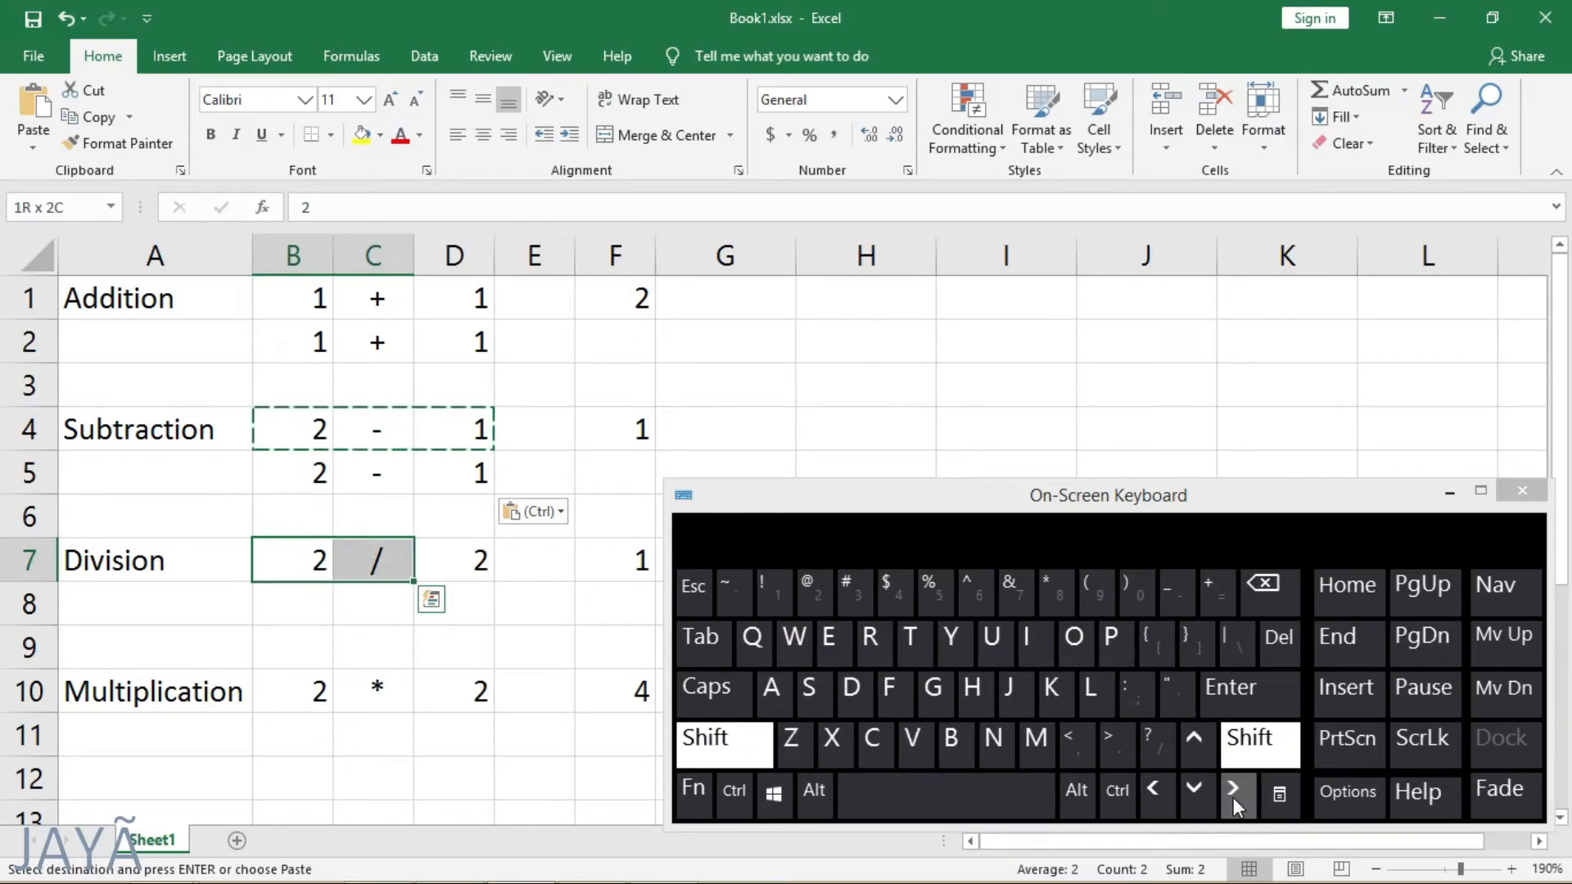
pyautogui.click(1233, 791)
pyautogui.hotkey('ctrl', 'c')
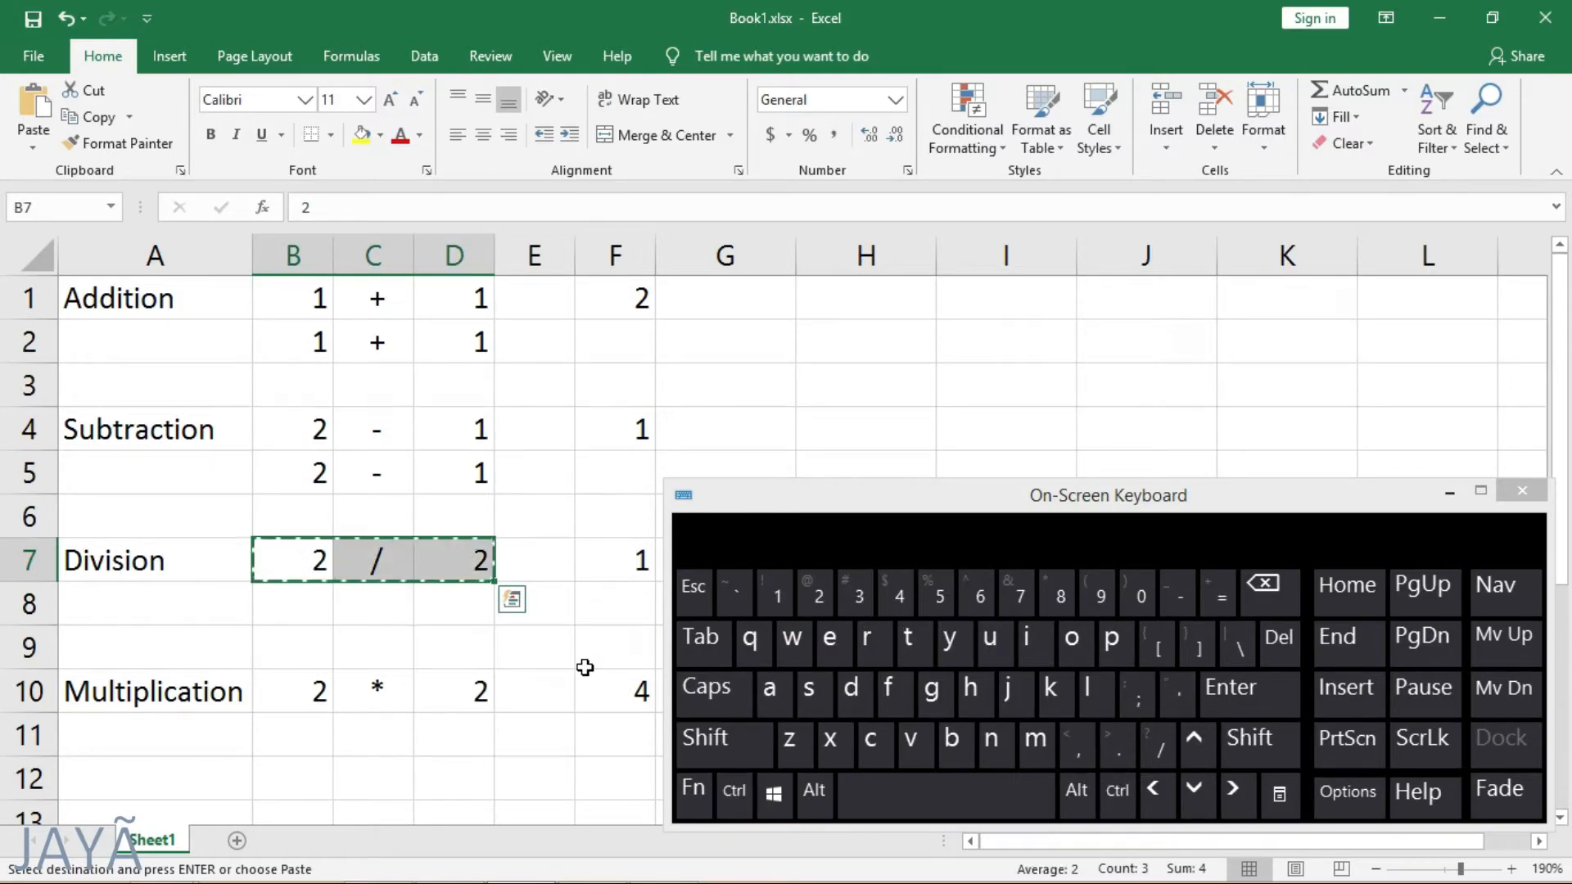
pyautogui.click(271, 605)
pyautogui.hotkey('ctrl', 'v')
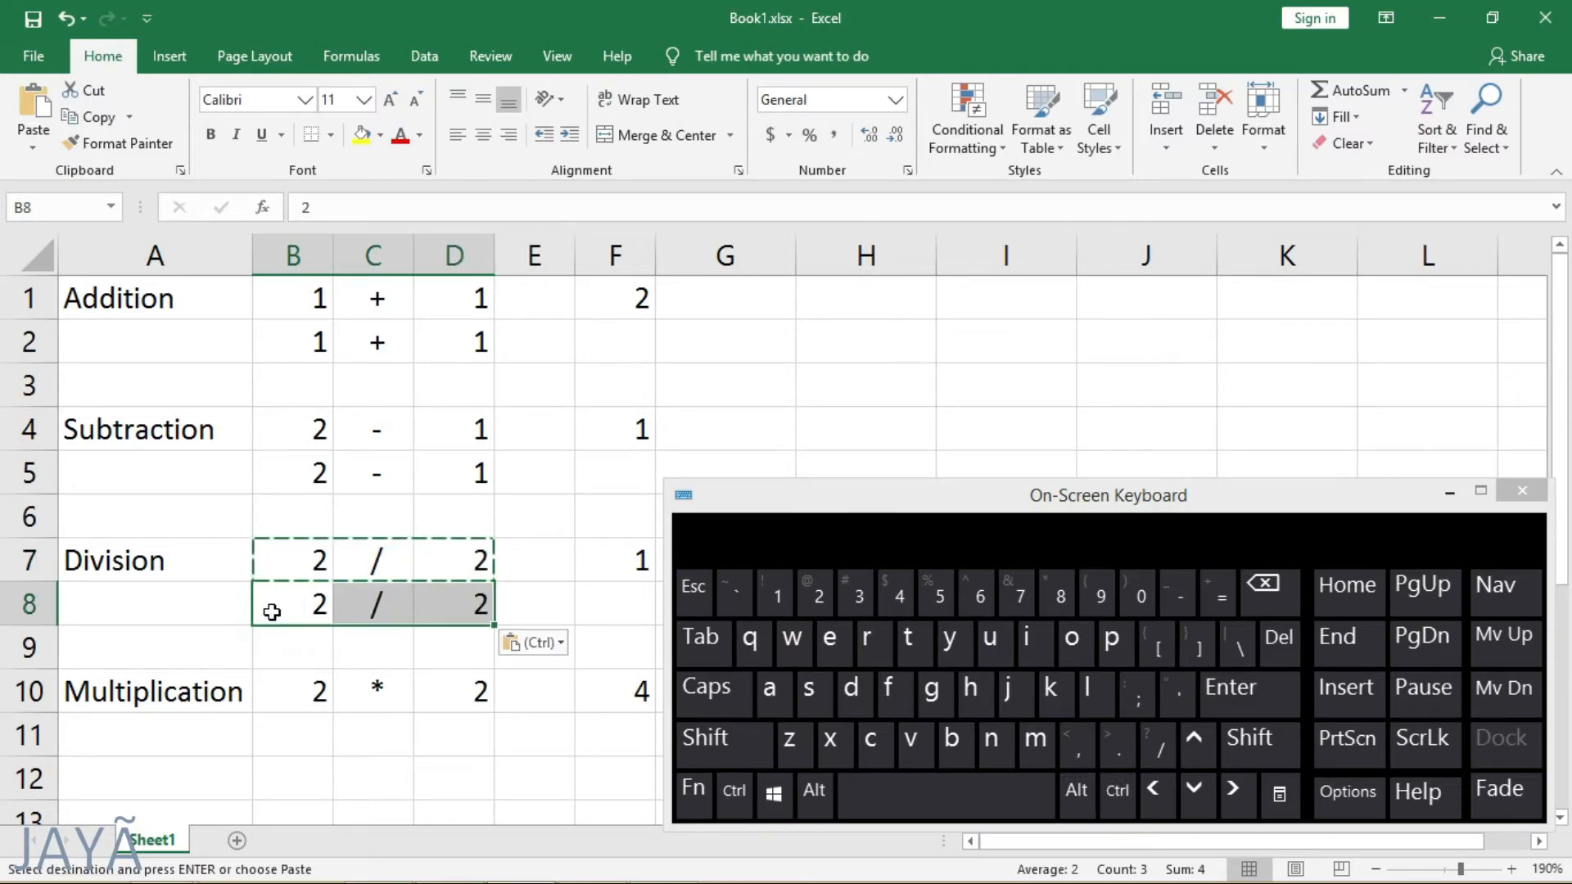
# Step: Copy the multiplication entries in B10:D10 to the row below, starting at B11, and minimize the On-Screen Keyboard
pyautogui.press('Down')
pyautogui.press('Down')
pyautogui.hotkey('shift', 'Right')
pyautogui.hotkey('shift', 'Right')
pyautogui.hotkey('ctrl', 'c')
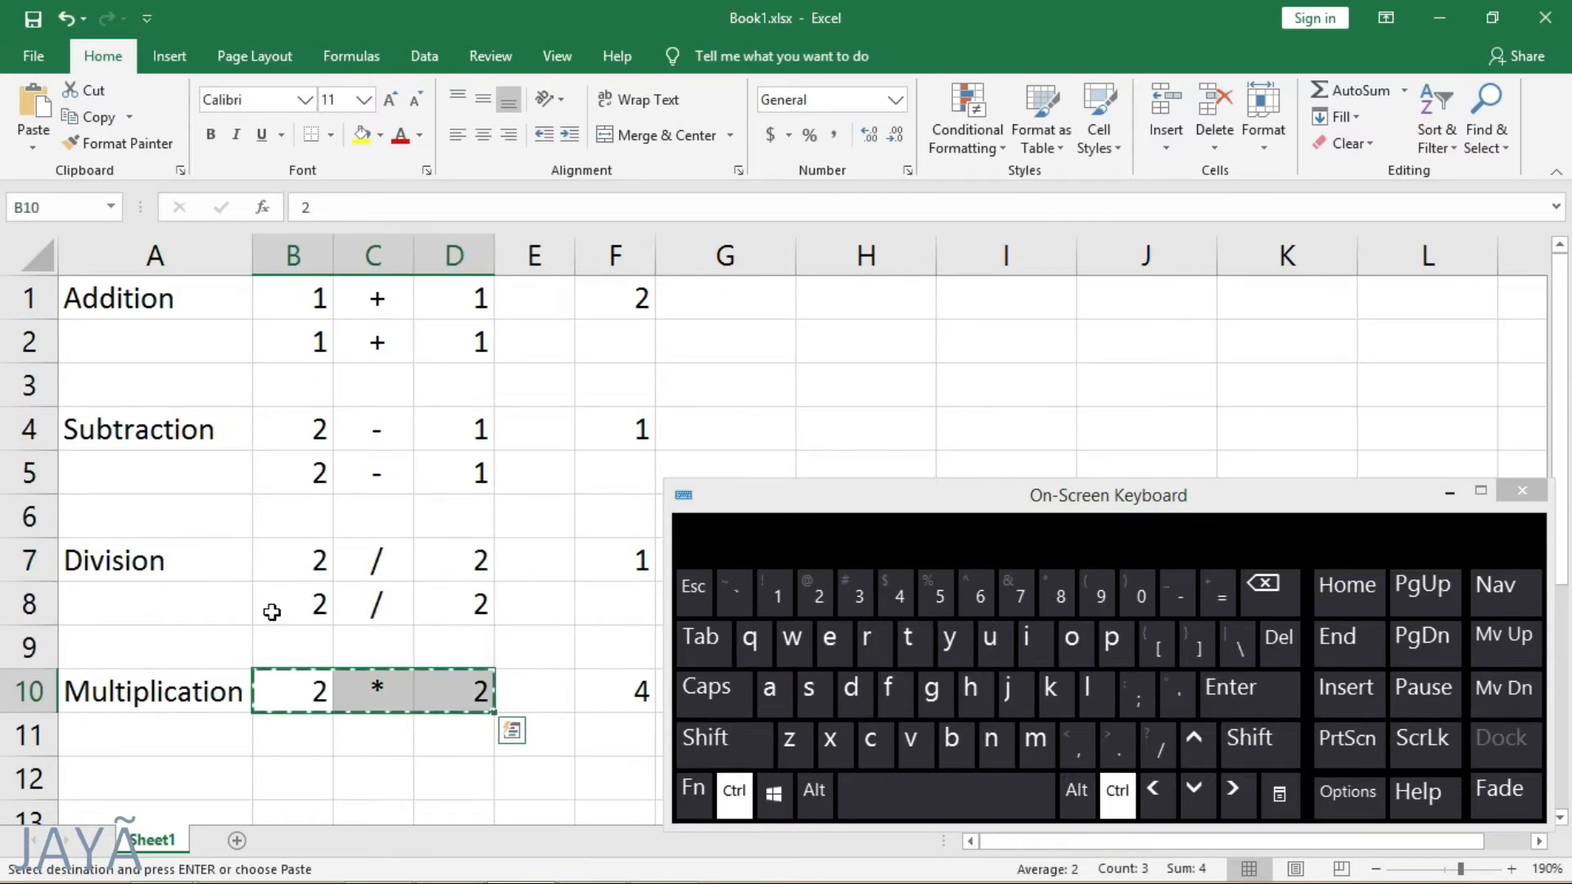
pyautogui.press('Down')
pyautogui.hotkey('ctrl', 'v')
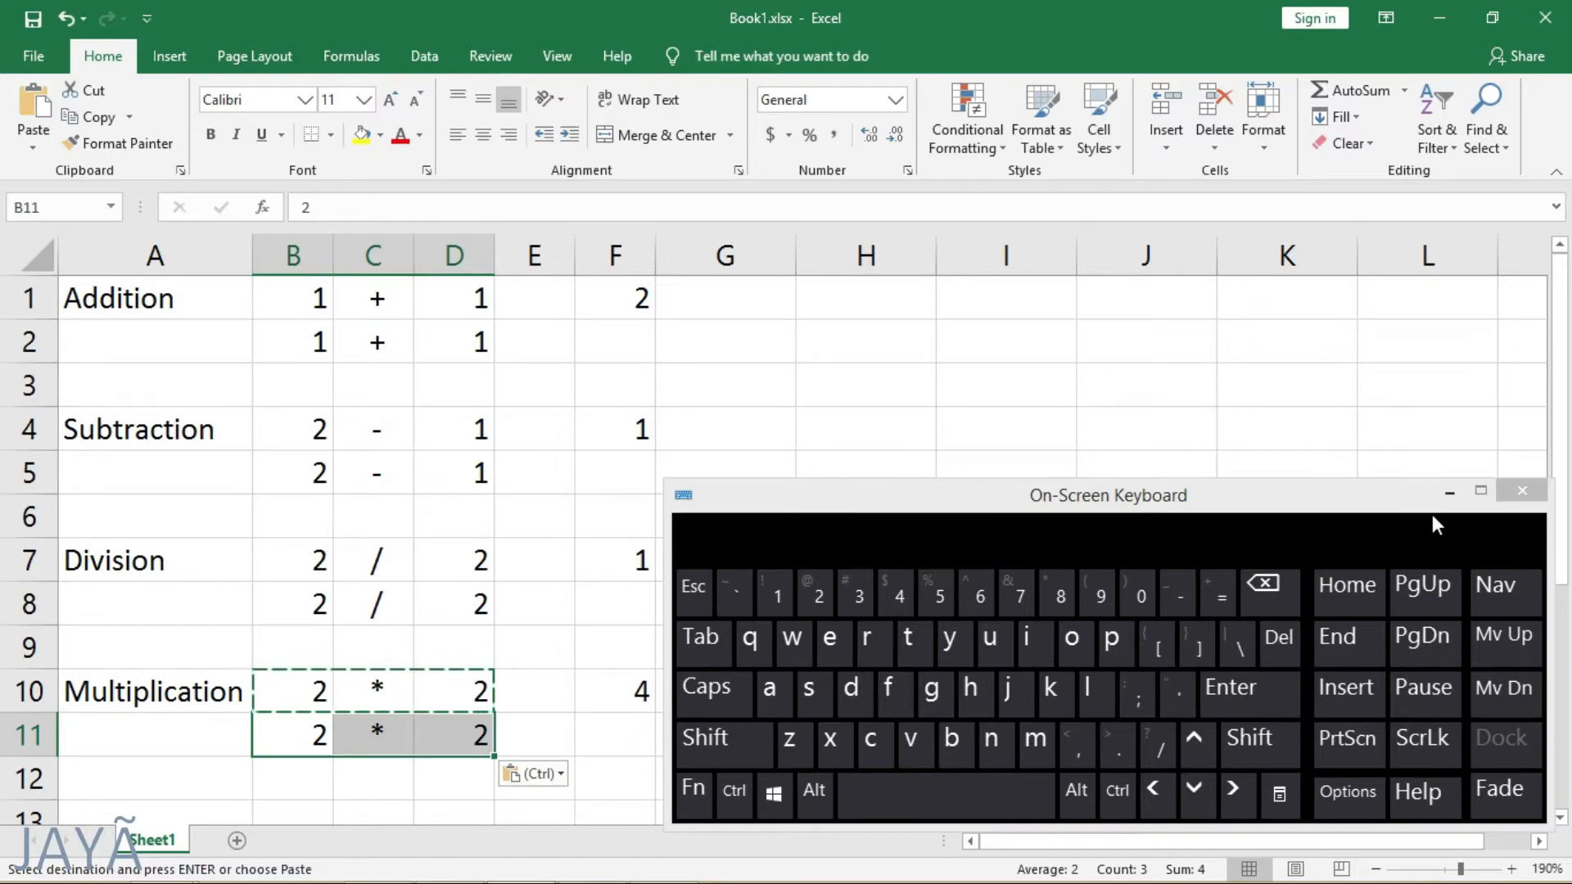
pyautogui.click(1453, 495)
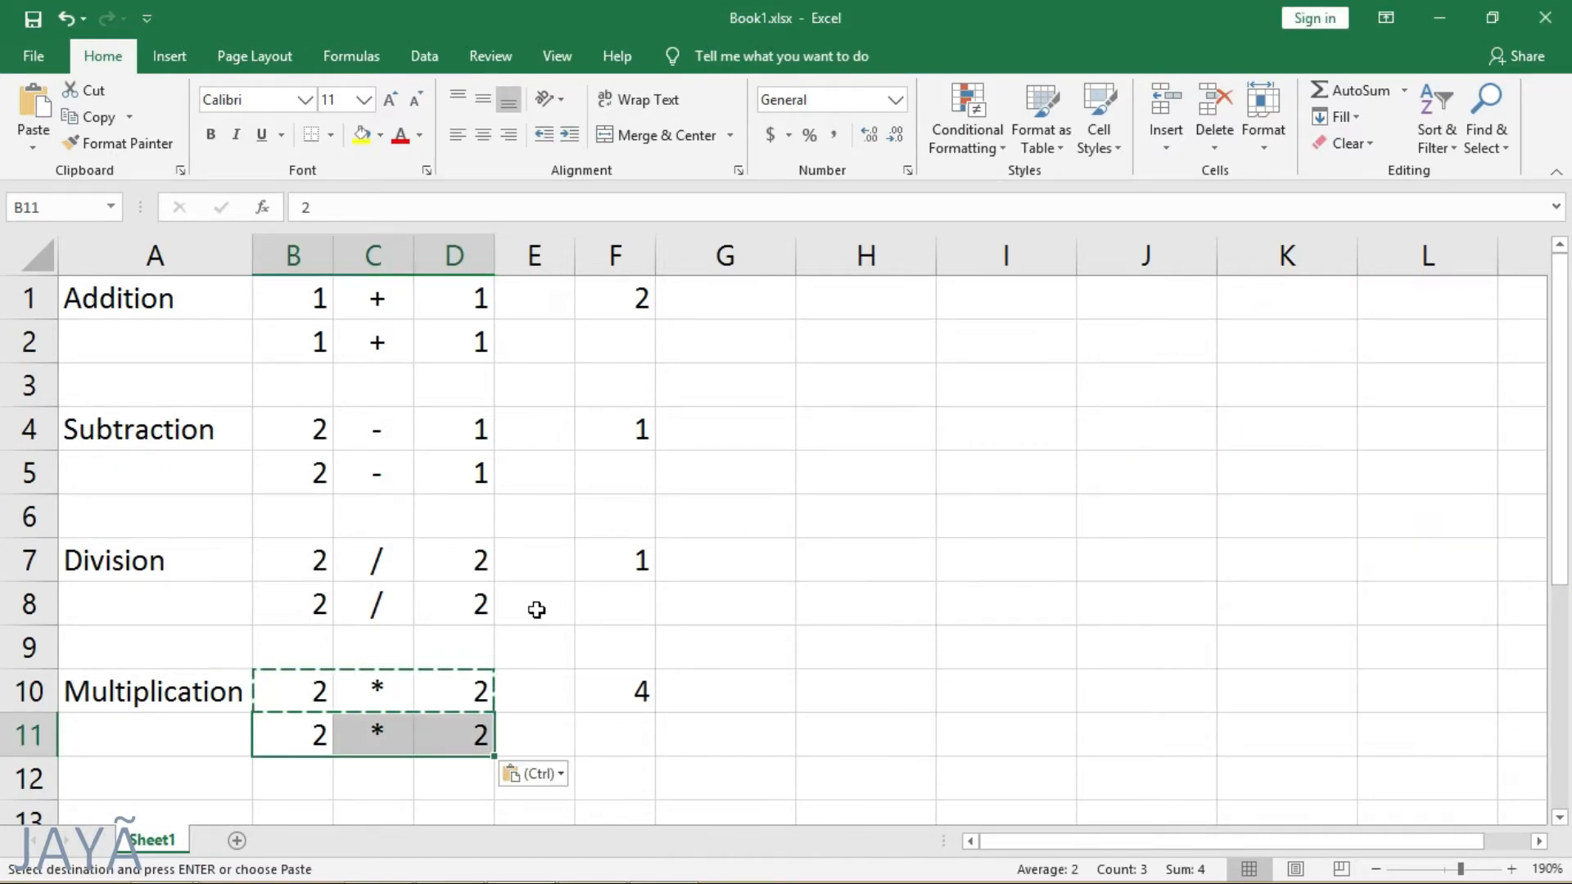
# Step: Build a formula in F2 that adds cells B2 and D2 by reference, =B2+D2
pyautogui.click(617, 332)
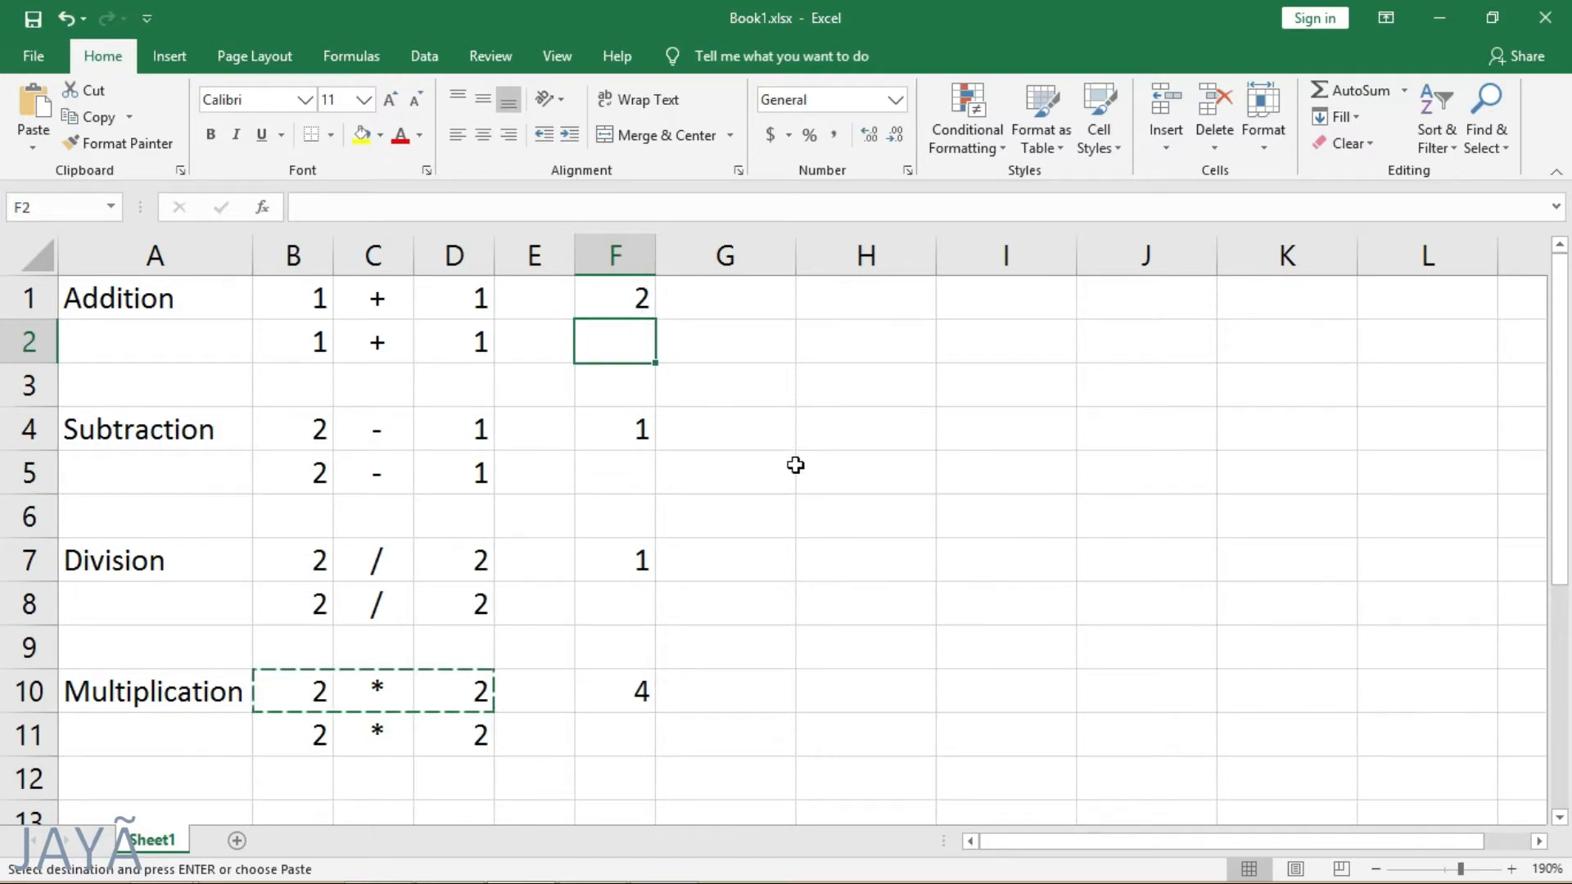
pyautogui.write('=')
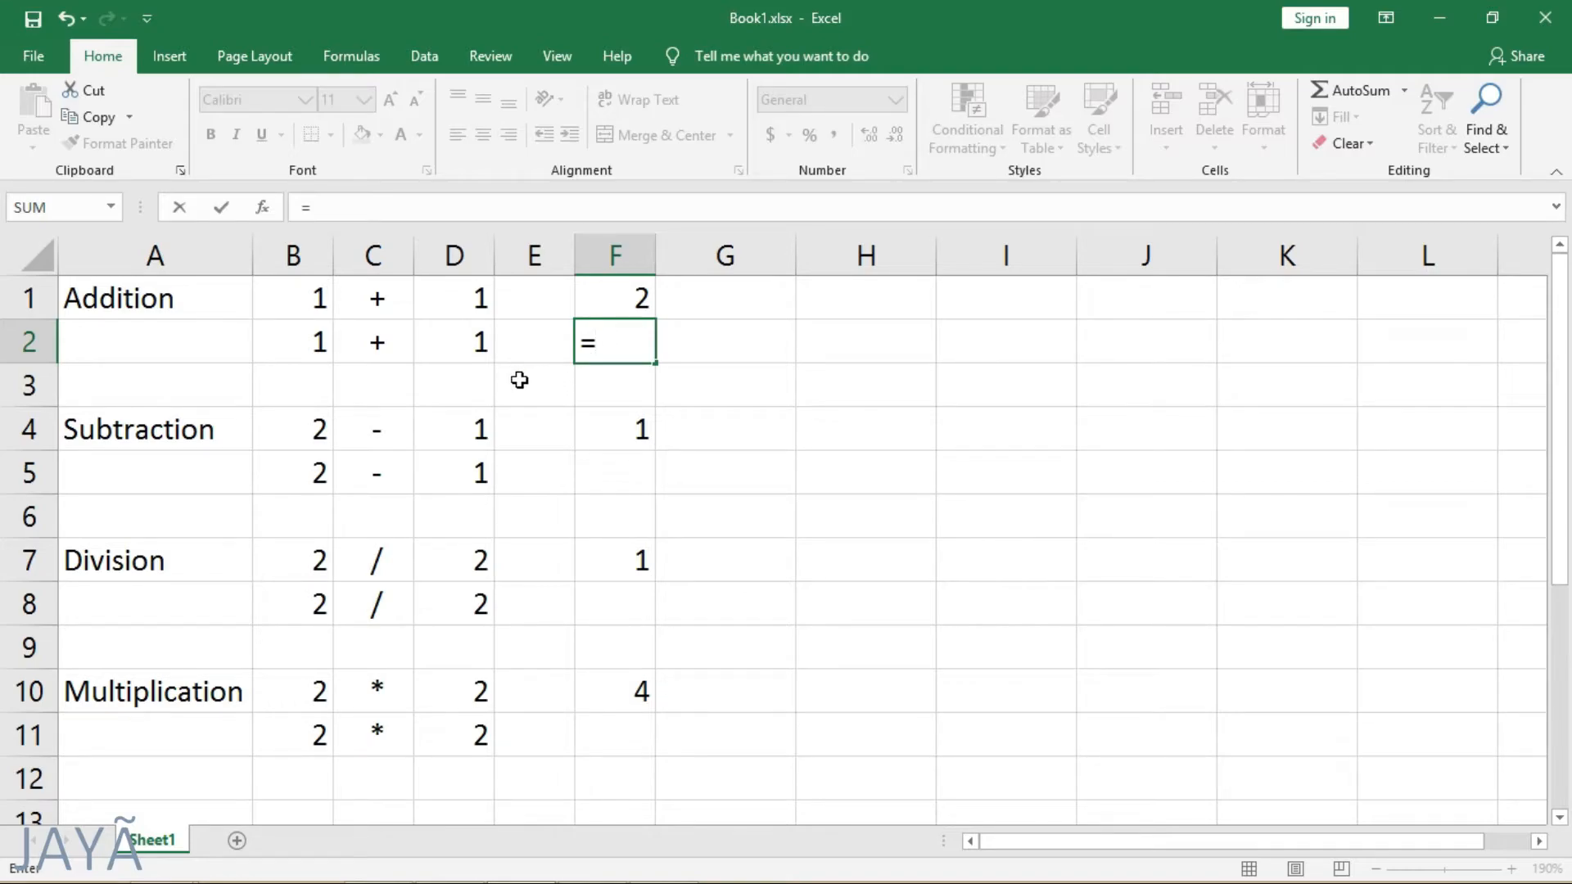
pyautogui.click(304, 342)
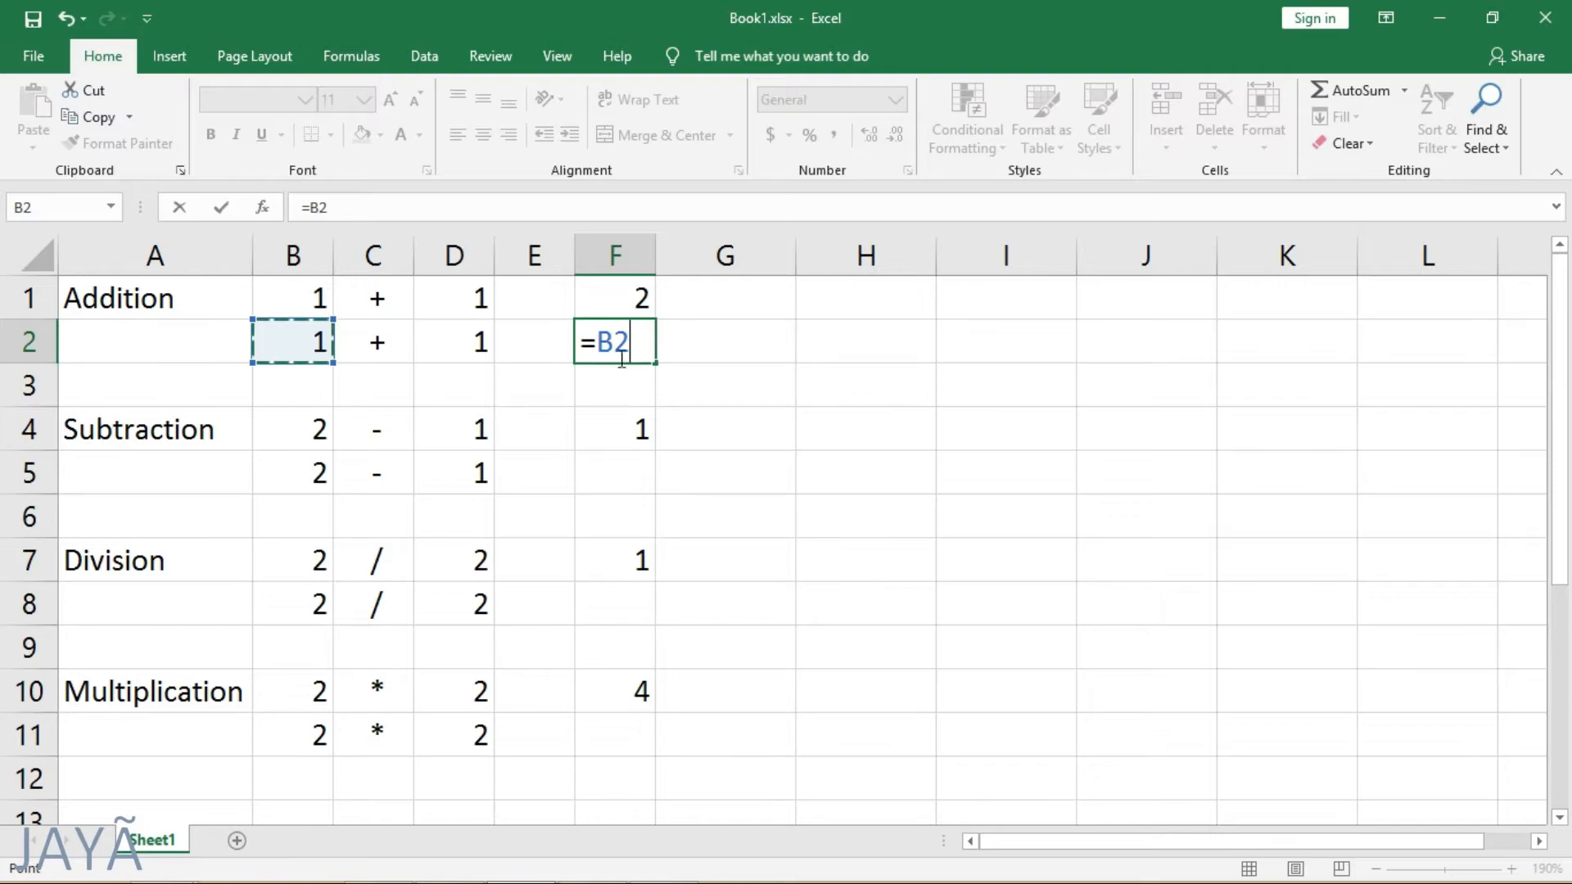
pyautogui.write('+')
pyautogui.click(475, 341)
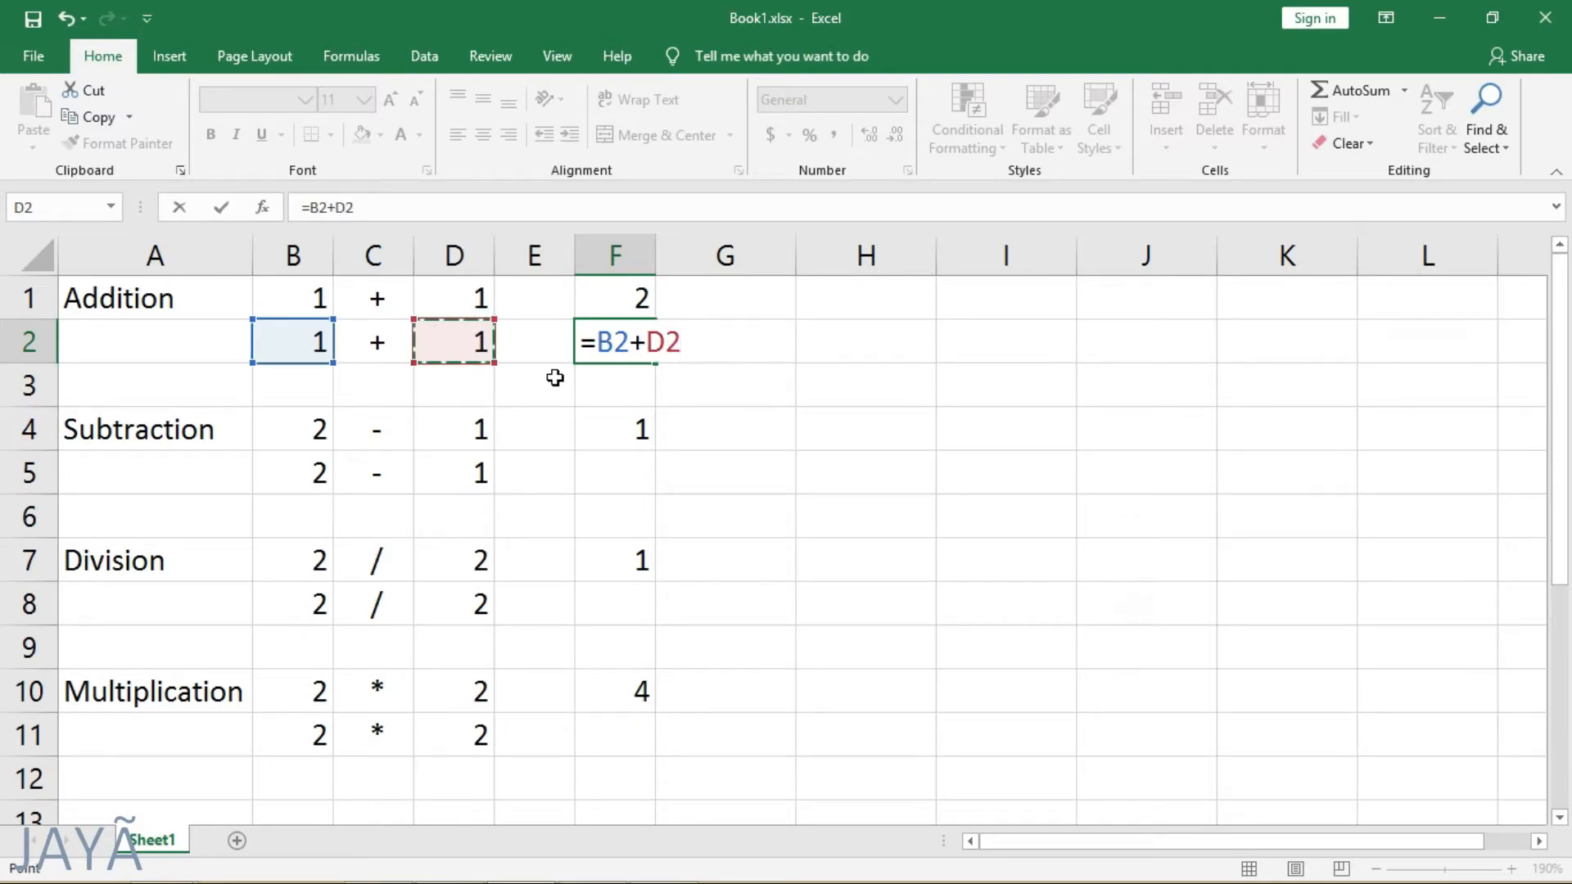
# Step: Review the cell references in F2's formula, commit it, and check the result cells F1 and F2
pyautogui.click(598, 342)
pyautogui.press('Right')
pyautogui.press('Right')
pyautogui.press('Right')
pyautogui.hotkey('shift', 'Right')
pyautogui.hotkey('shift', 'Right')
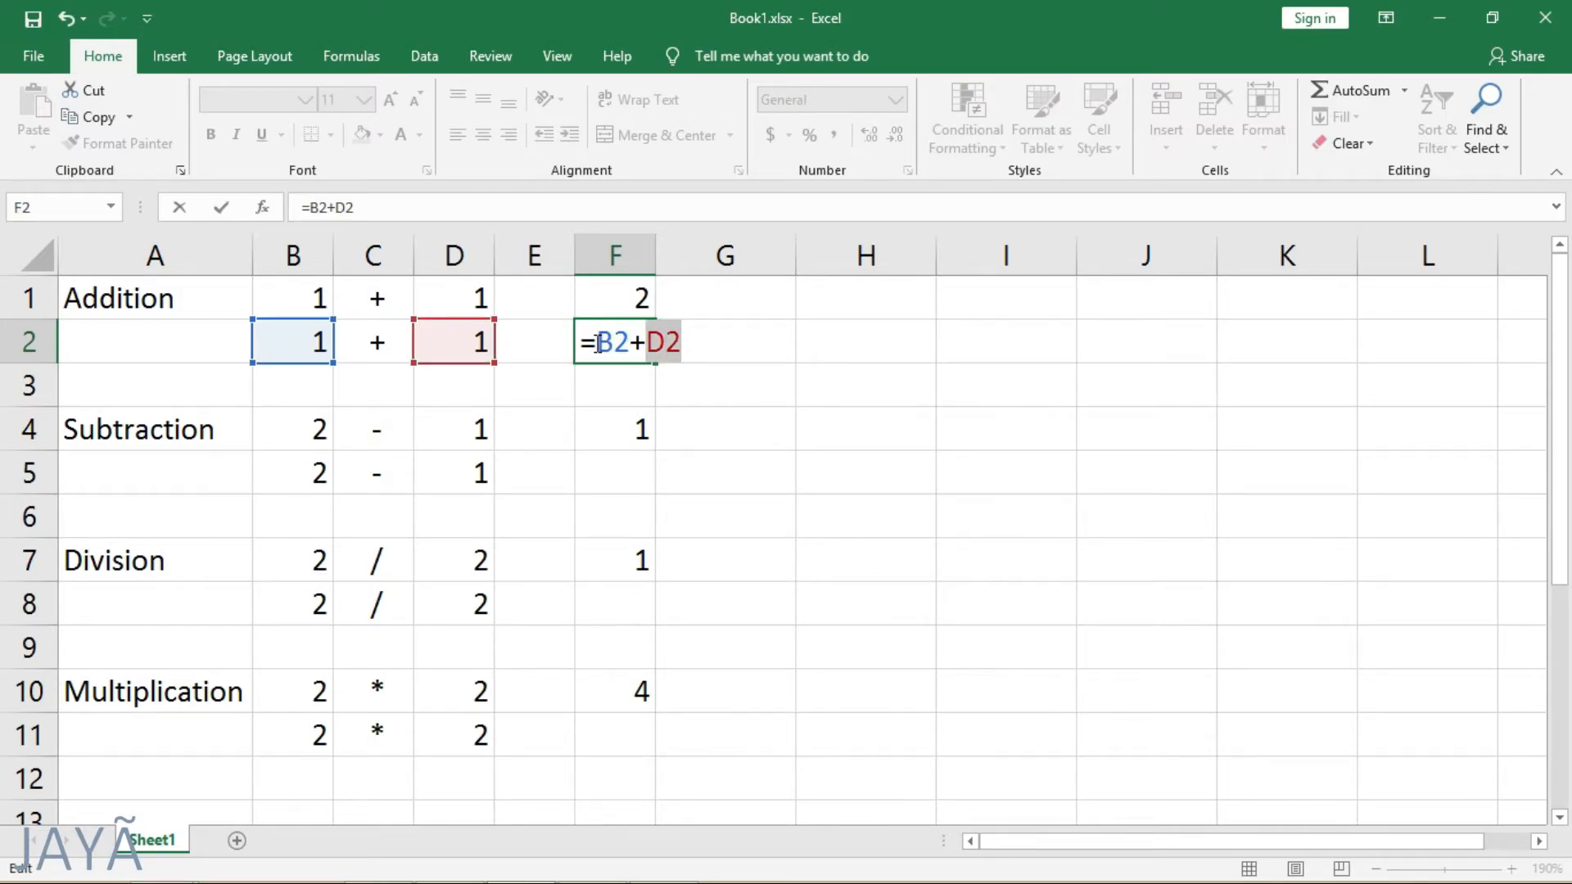
pyautogui.click(599, 344)
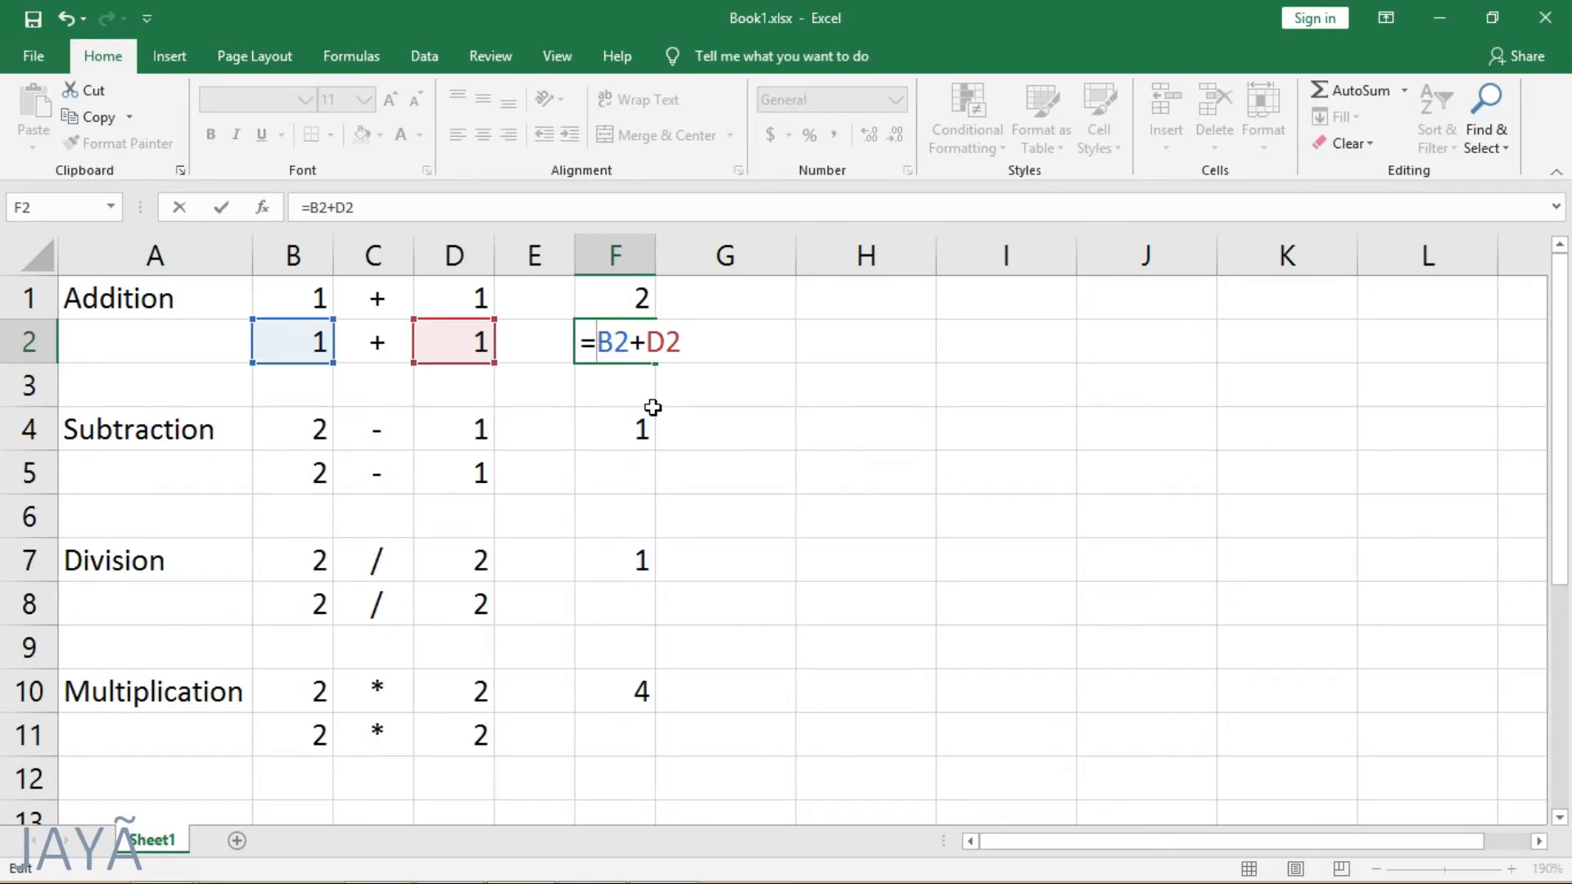
pyautogui.press('Return')
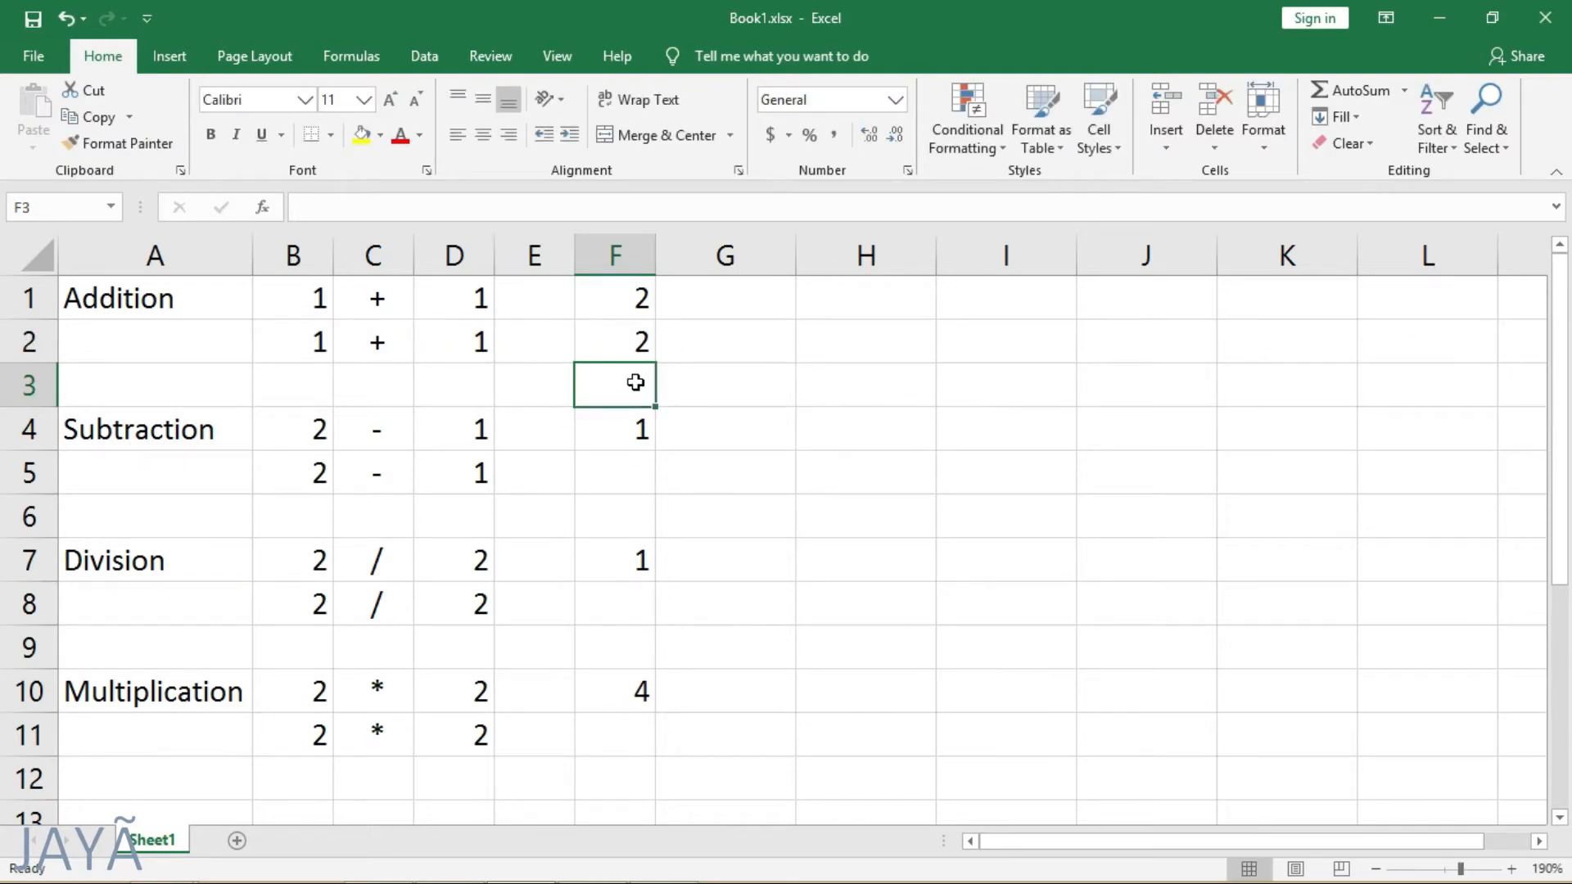
pyautogui.click(627, 311)
pyautogui.click(631, 327)
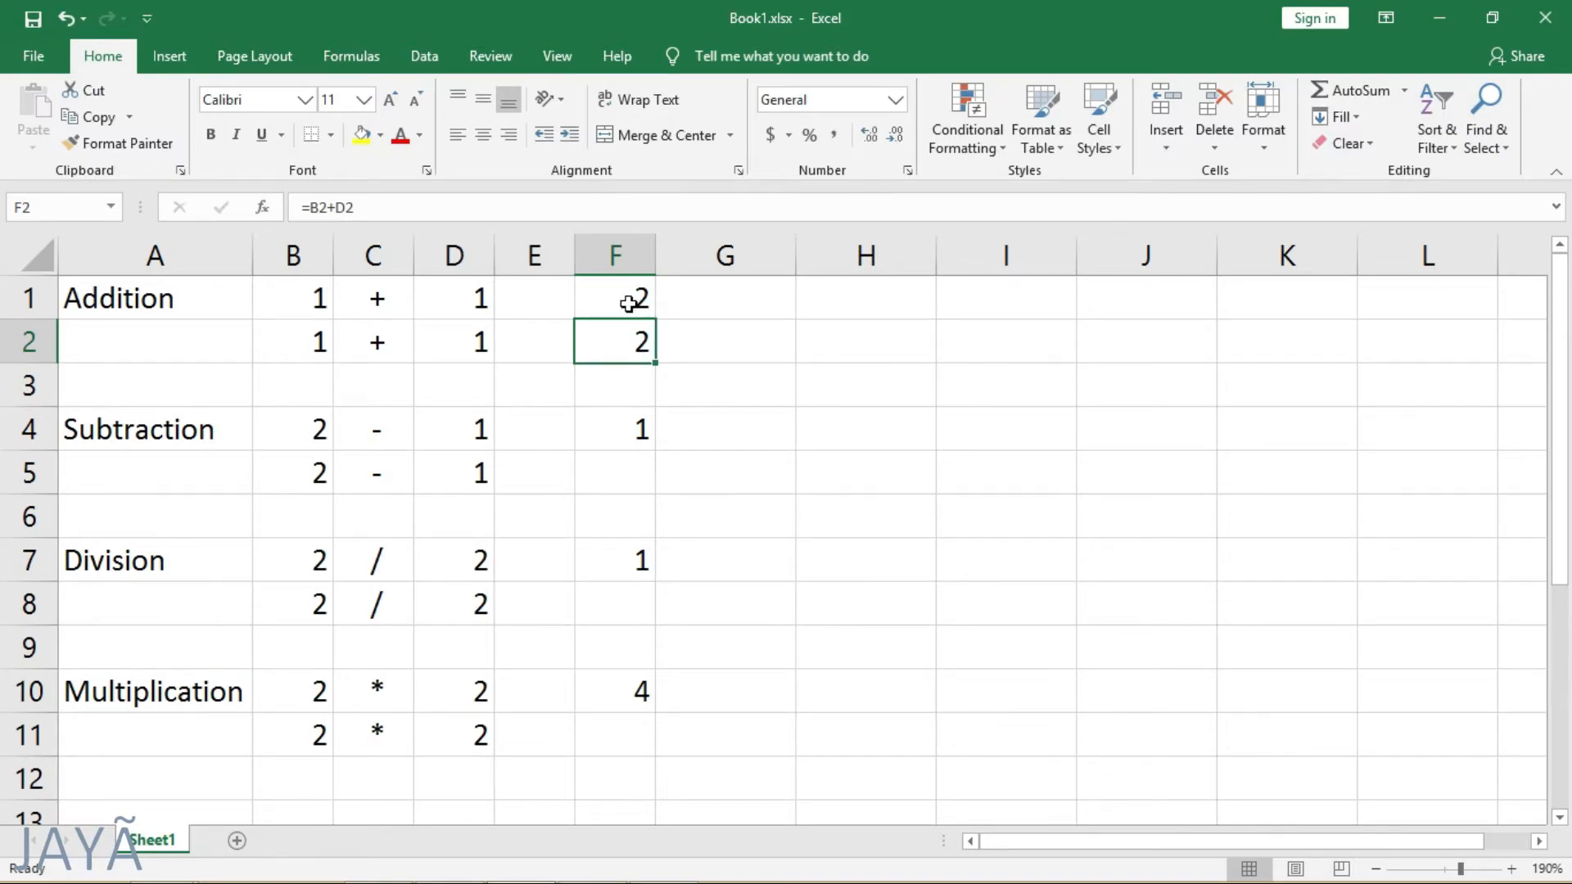
# Step: Enter the subtraction formula =B5-D5 in F5 using cell references
pyautogui.click(624, 471)
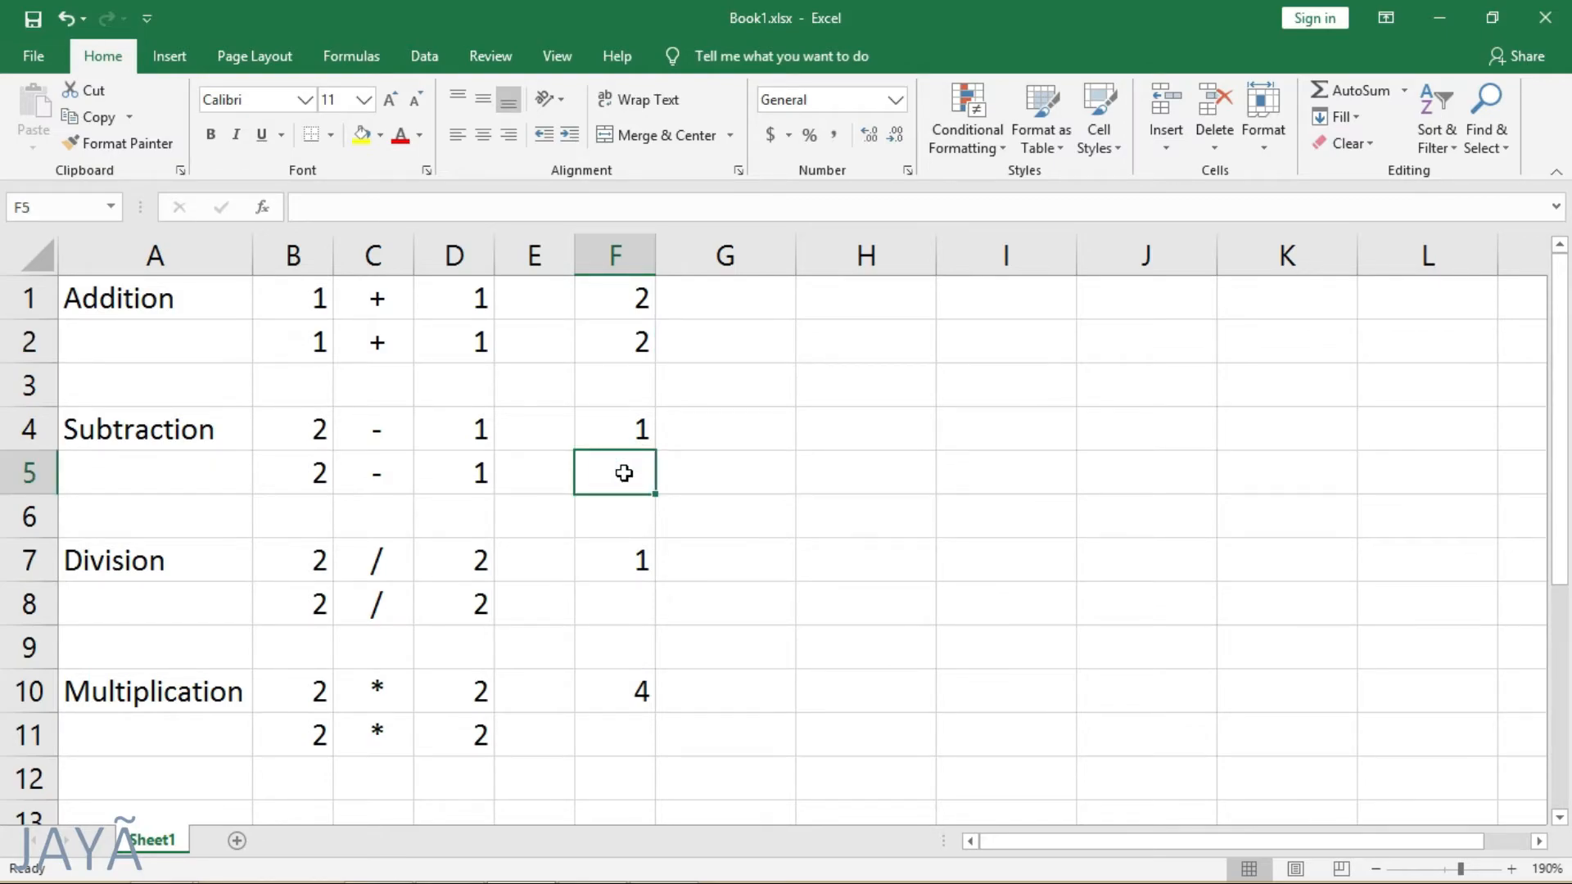
pyautogui.write('=')
pyautogui.press('Left')
pyautogui.press('Left')
pyautogui.press('Left')
pyautogui.press('Left')
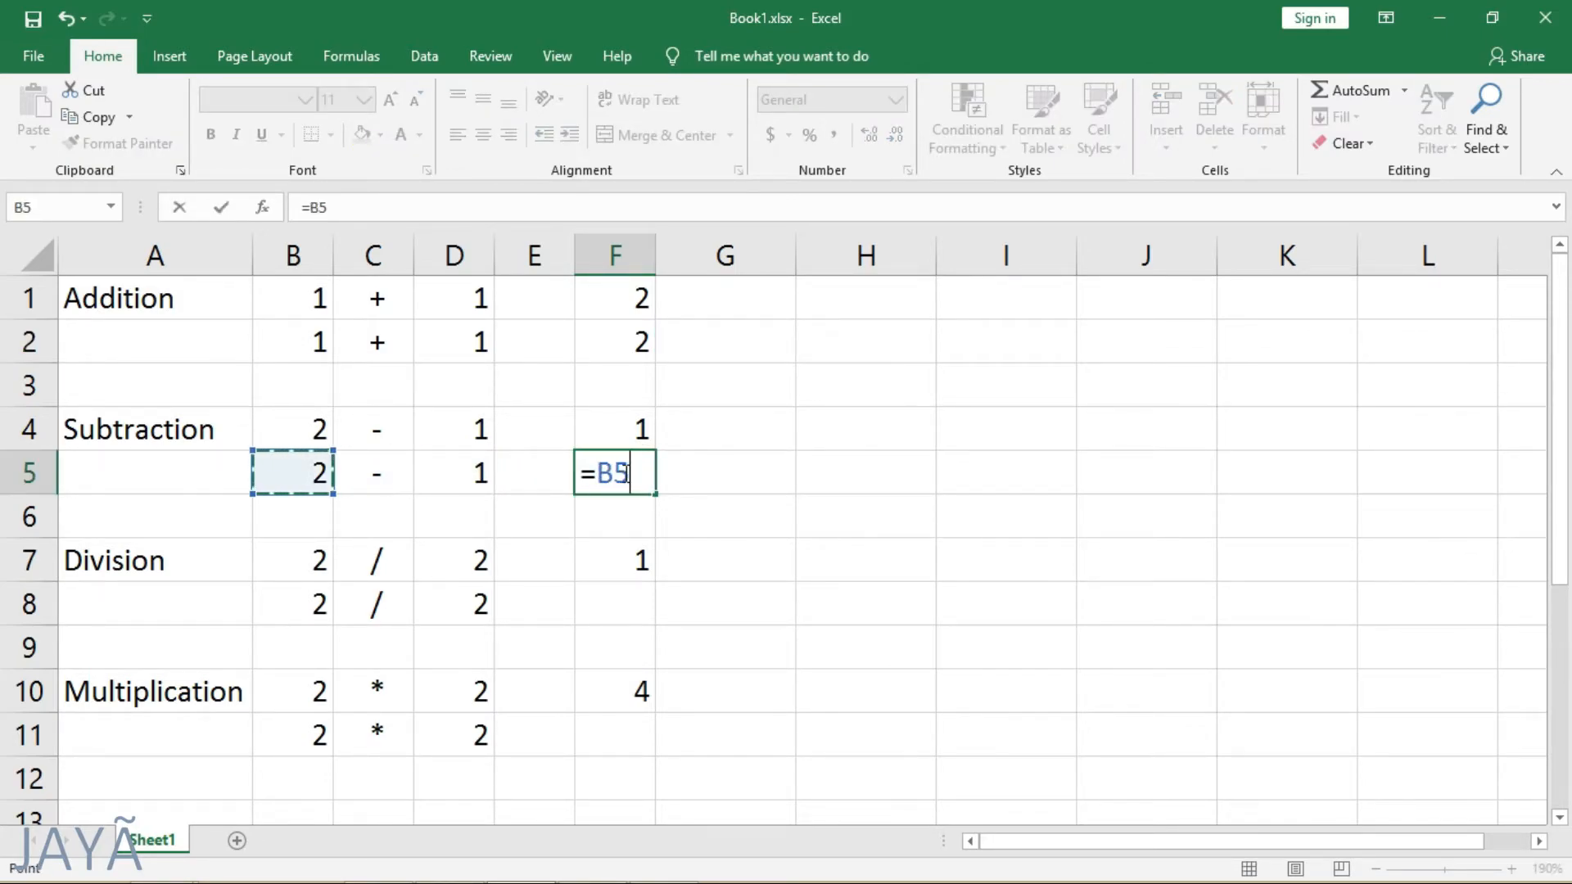
pyautogui.write('-')
pyautogui.press('Left')
pyautogui.press('Left')
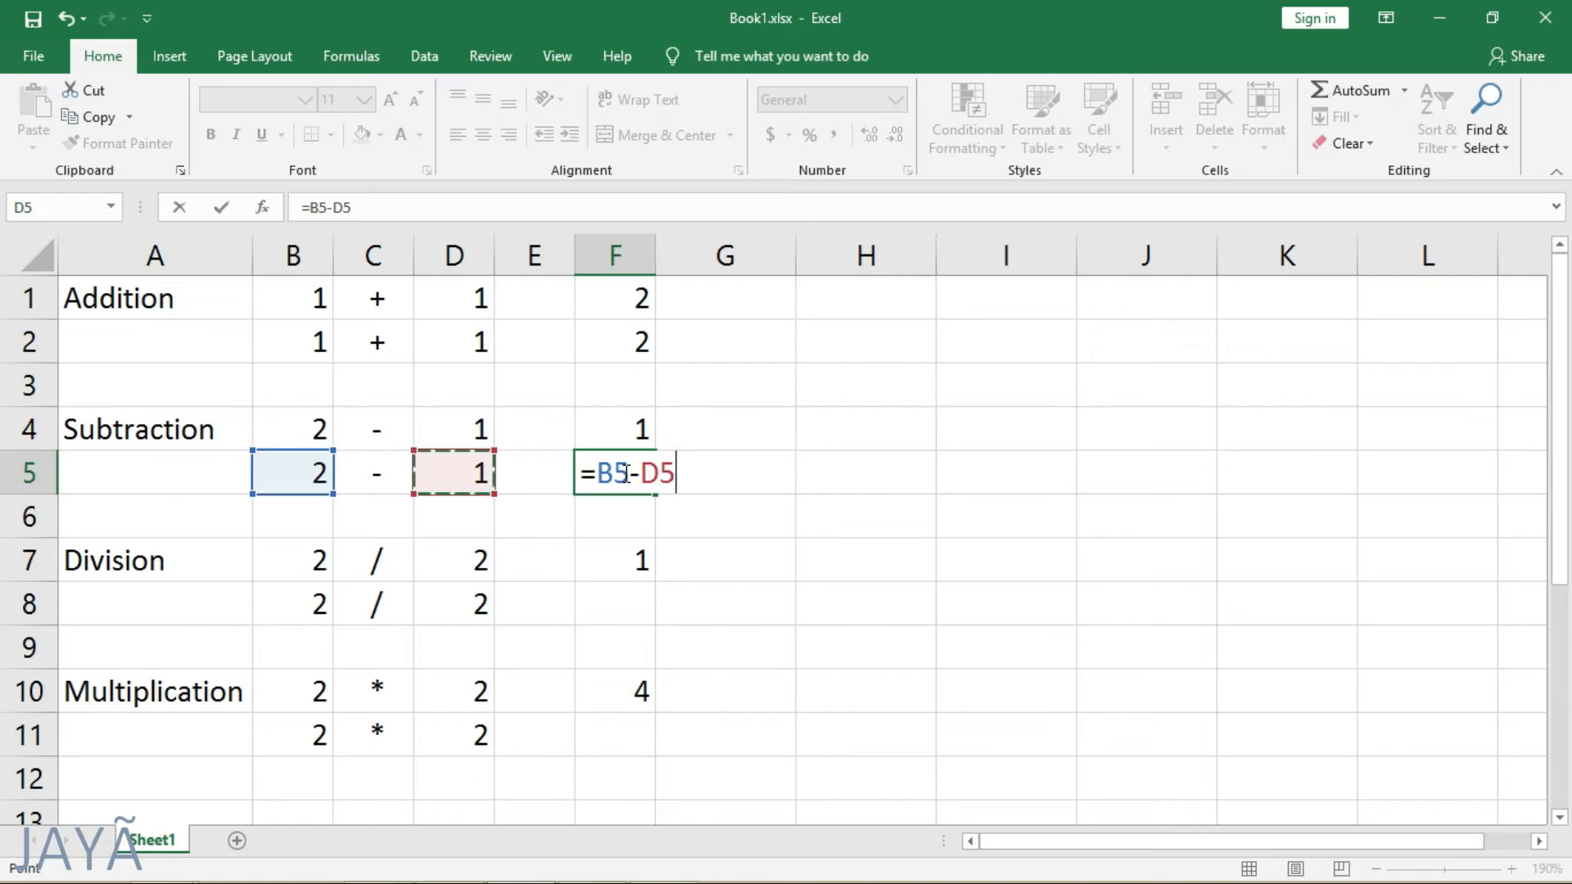
pyautogui.press('Return')
# Step: Enter the division formula =B8/D8 in F8 using cell references
pyautogui.press('Down')
pyautogui.press('Down')
pyautogui.write('=')
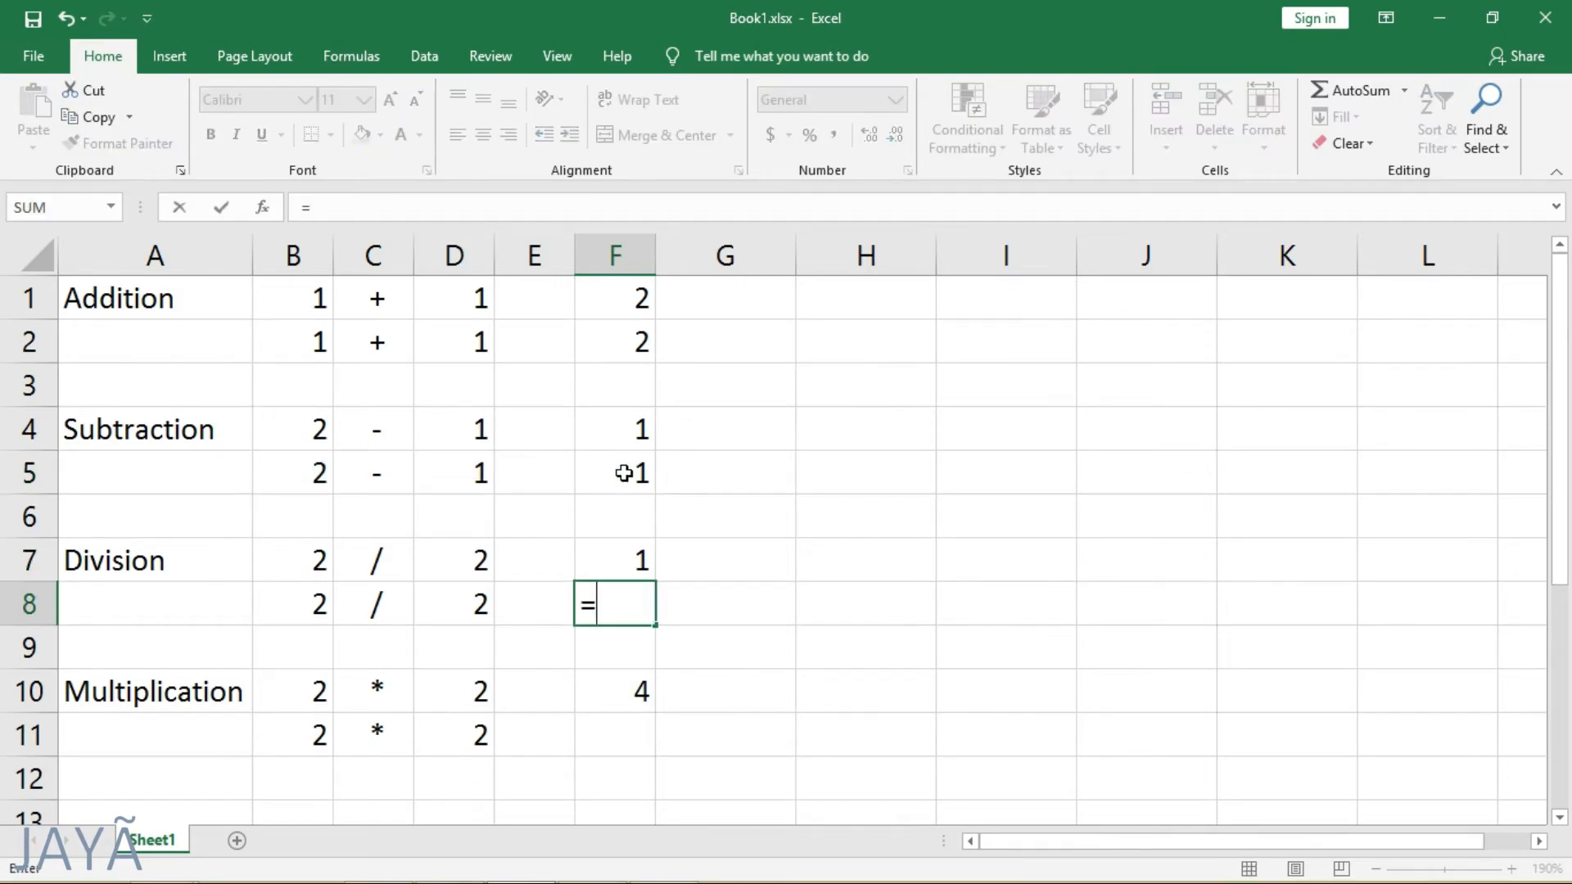
pyautogui.press('Left')
pyautogui.press('Left')
pyautogui.press('Left')
pyautogui.press('Left')
pyautogui.write('/')
pyautogui.press('Left')
pyautogui.press('Left')
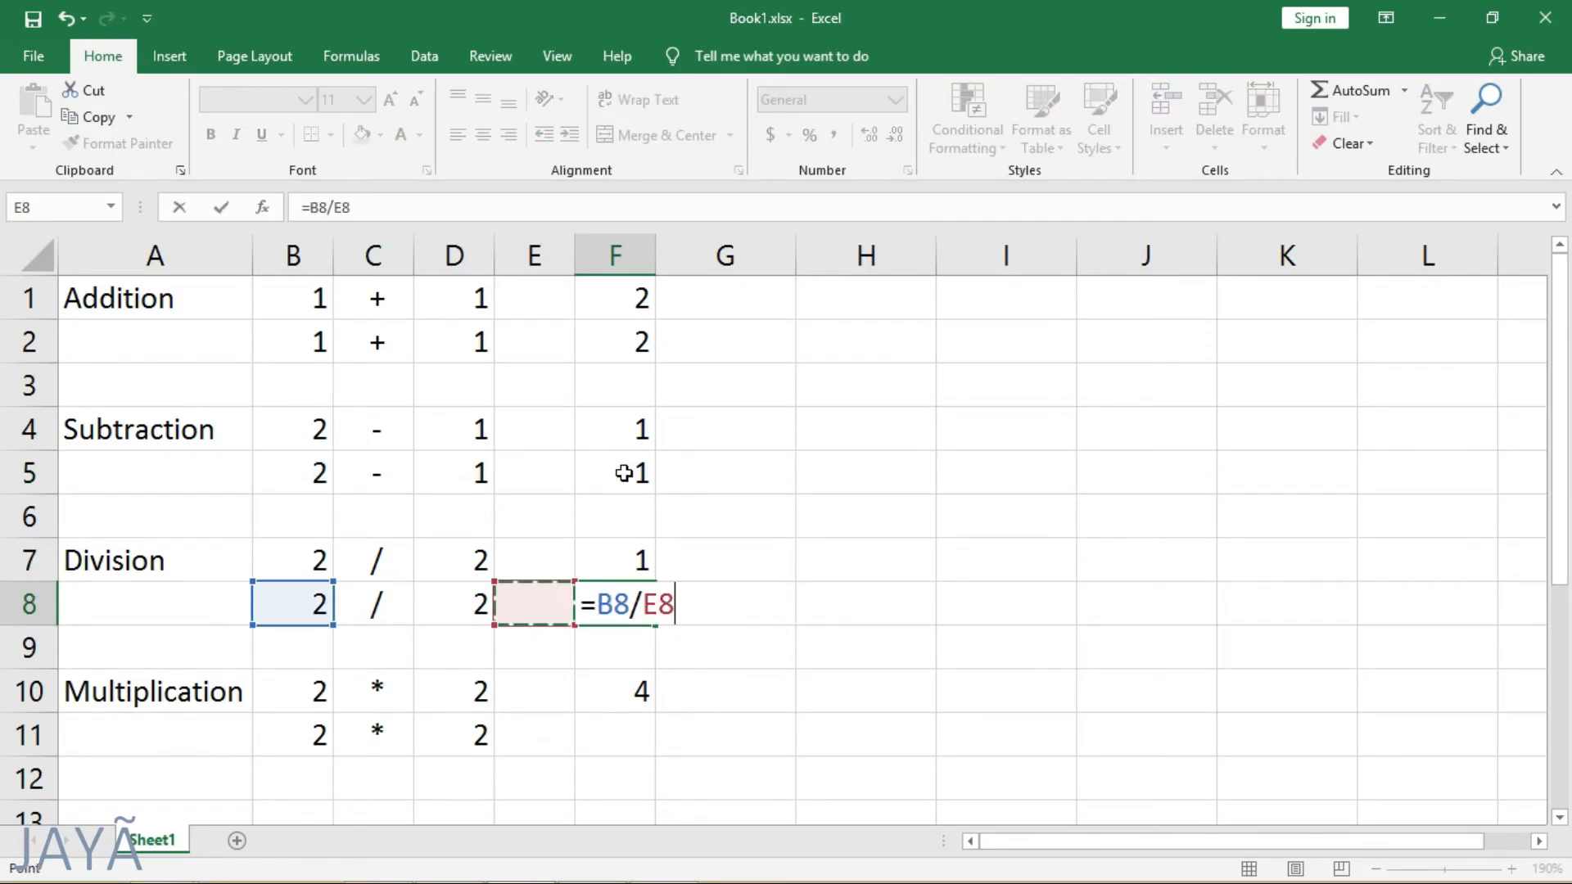
pyautogui.press('Return')
# Step: Enter the multiplication formula =B11*D11 in F11 using cell references
pyautogui.press('Down')
pyautogui.press('Down')
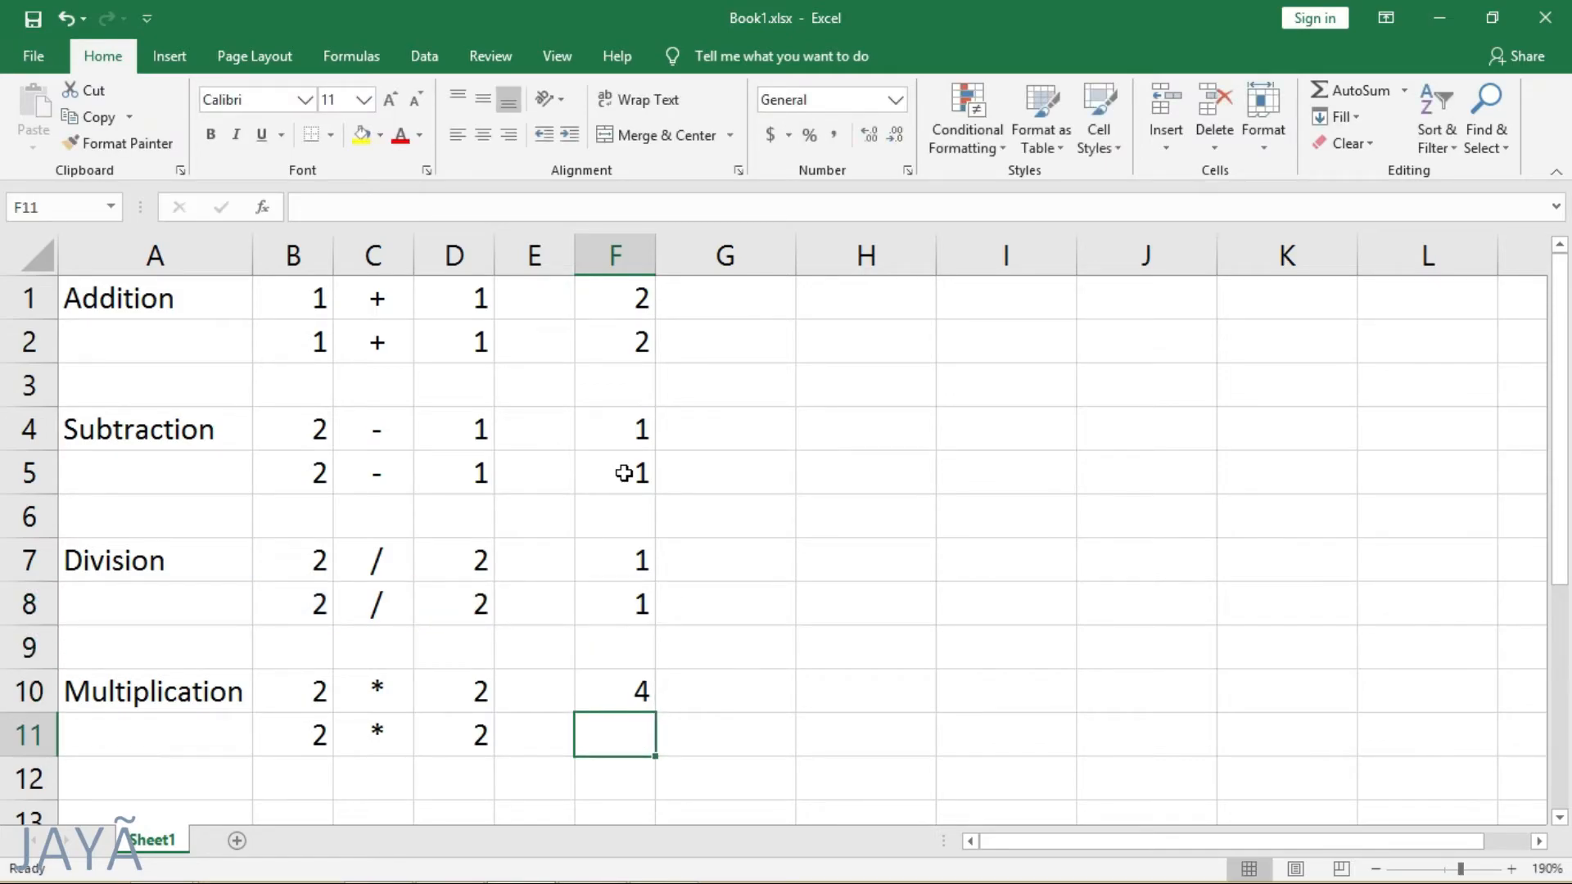
pyautogui.write('=')
pyautogui.press('Left')
pyautogui.press('Left')
pyautogui.press('Left')
pyautogui.press('Left')
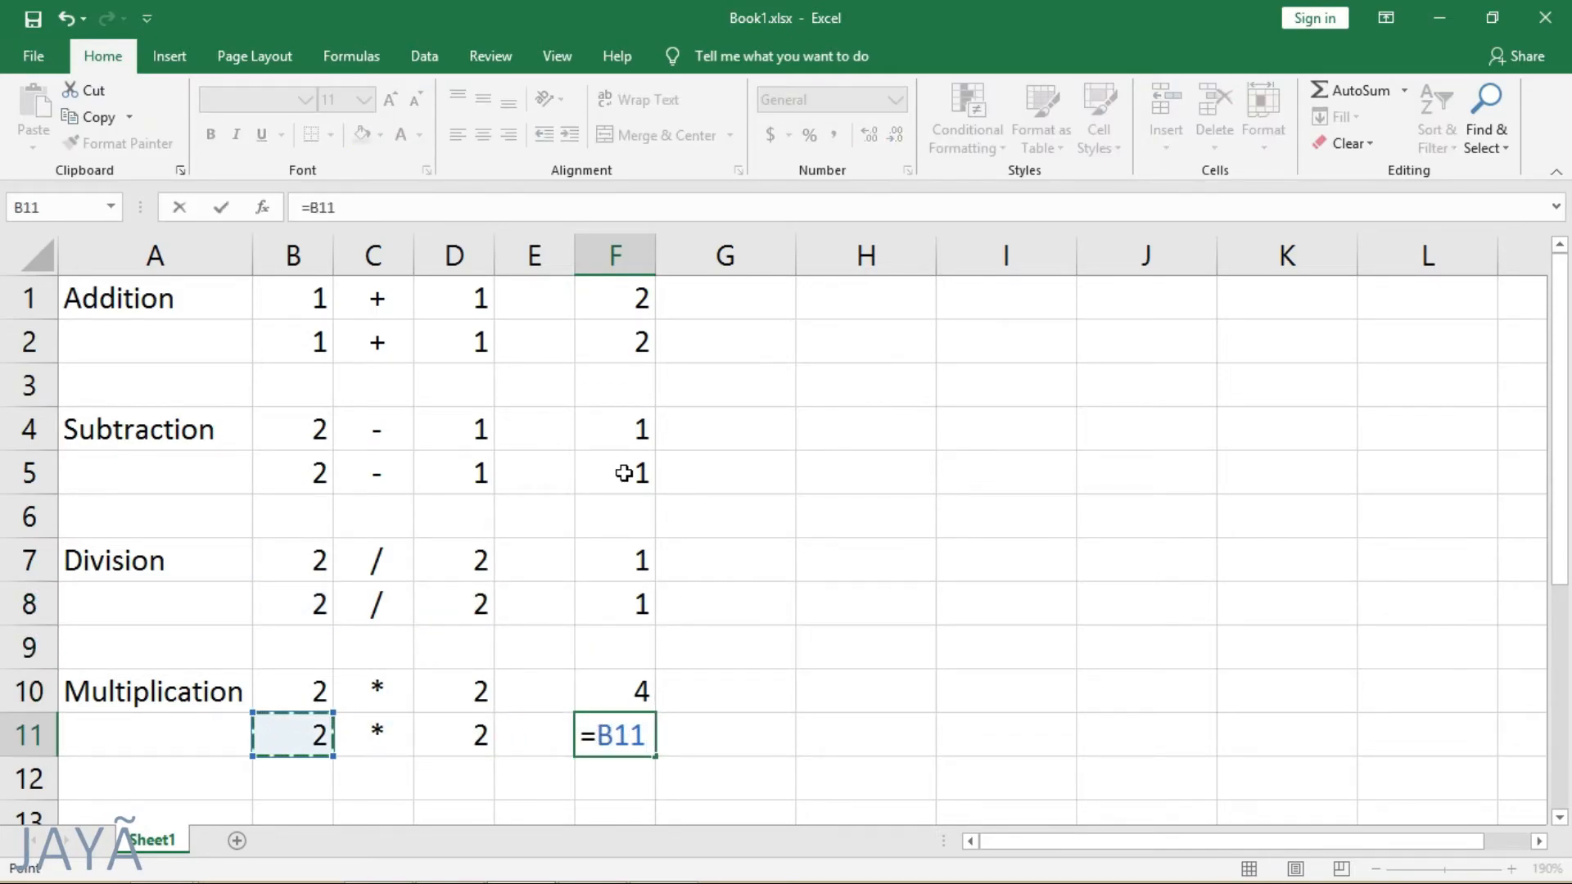
pyautogui.write('*')
pyautogui.press('Left')
pyautogui.press('Left')
pyautogui.press('Return')
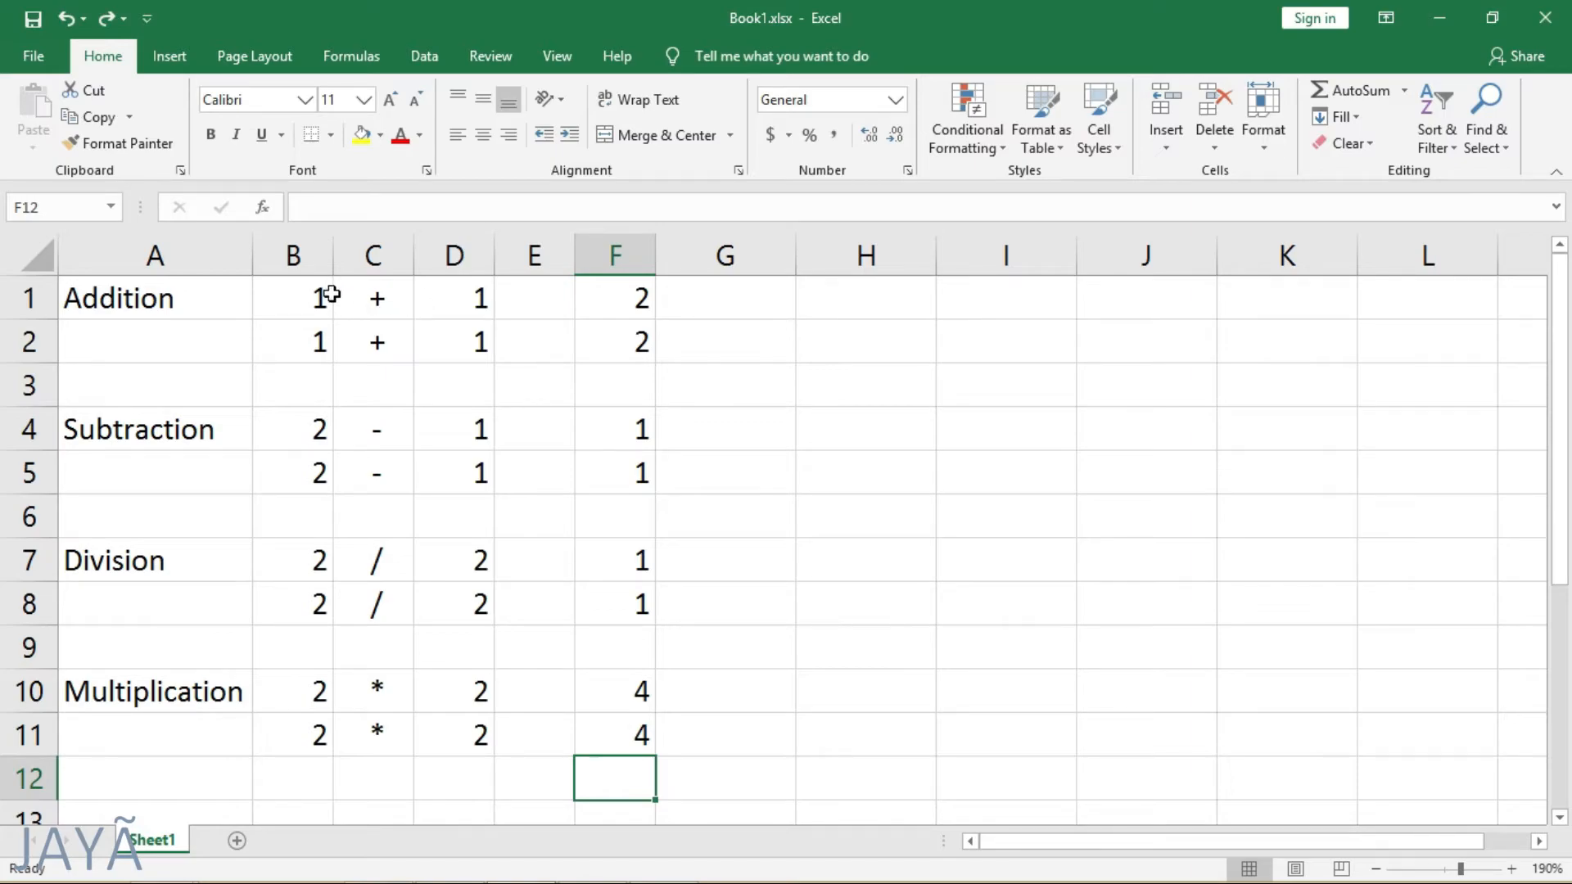
# Step: Change the first addition number in B1 to 4 and check the formula in F1
pyautogui.click(608, 334)
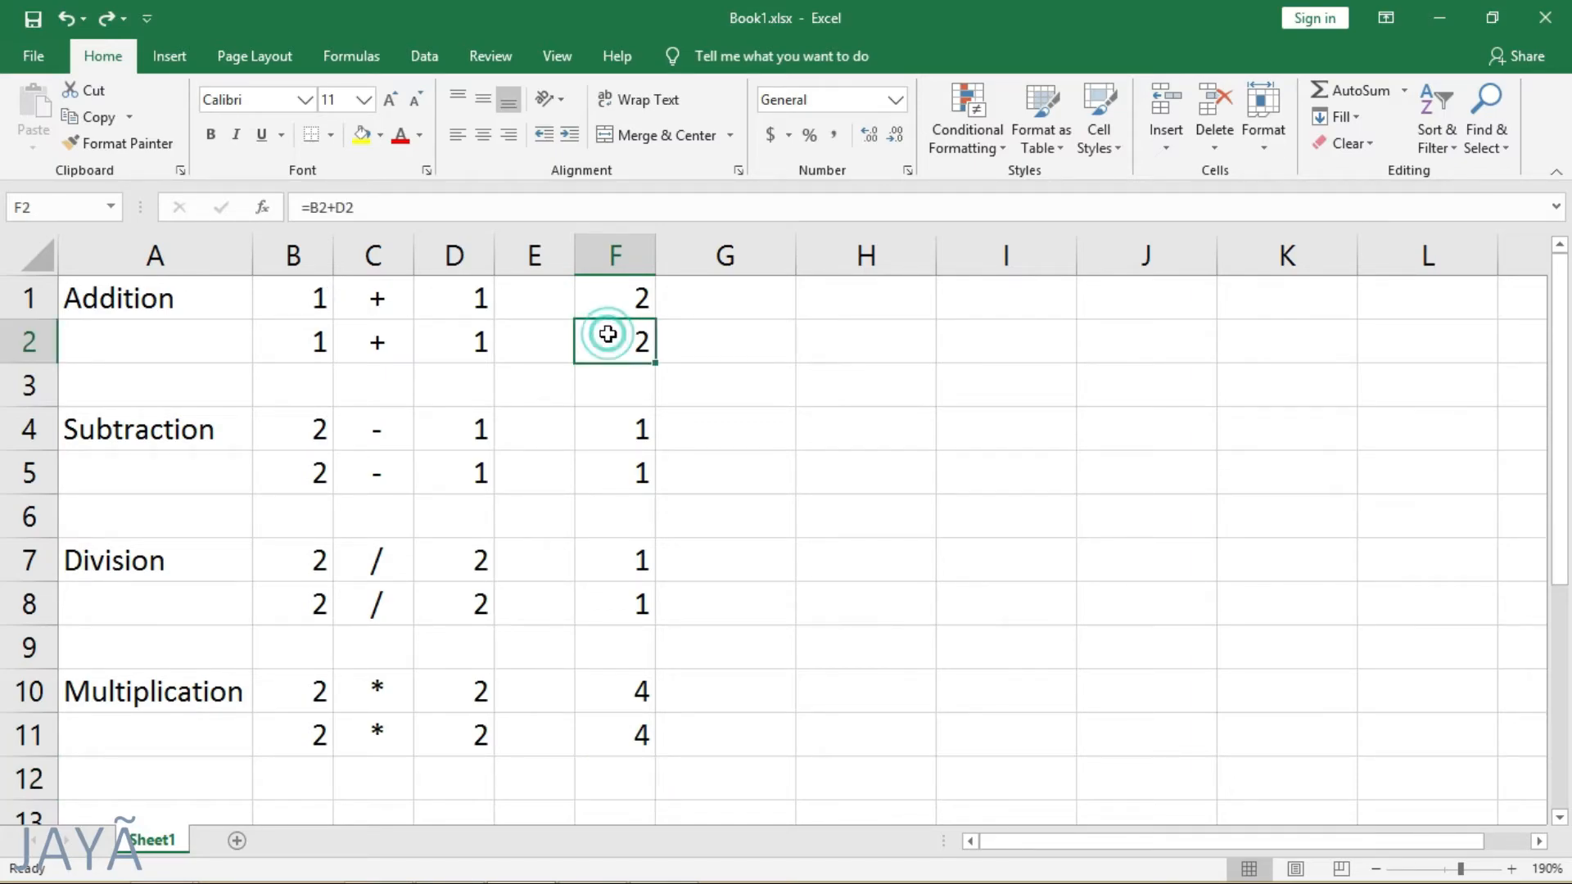
pyautogui.click(321, 298)
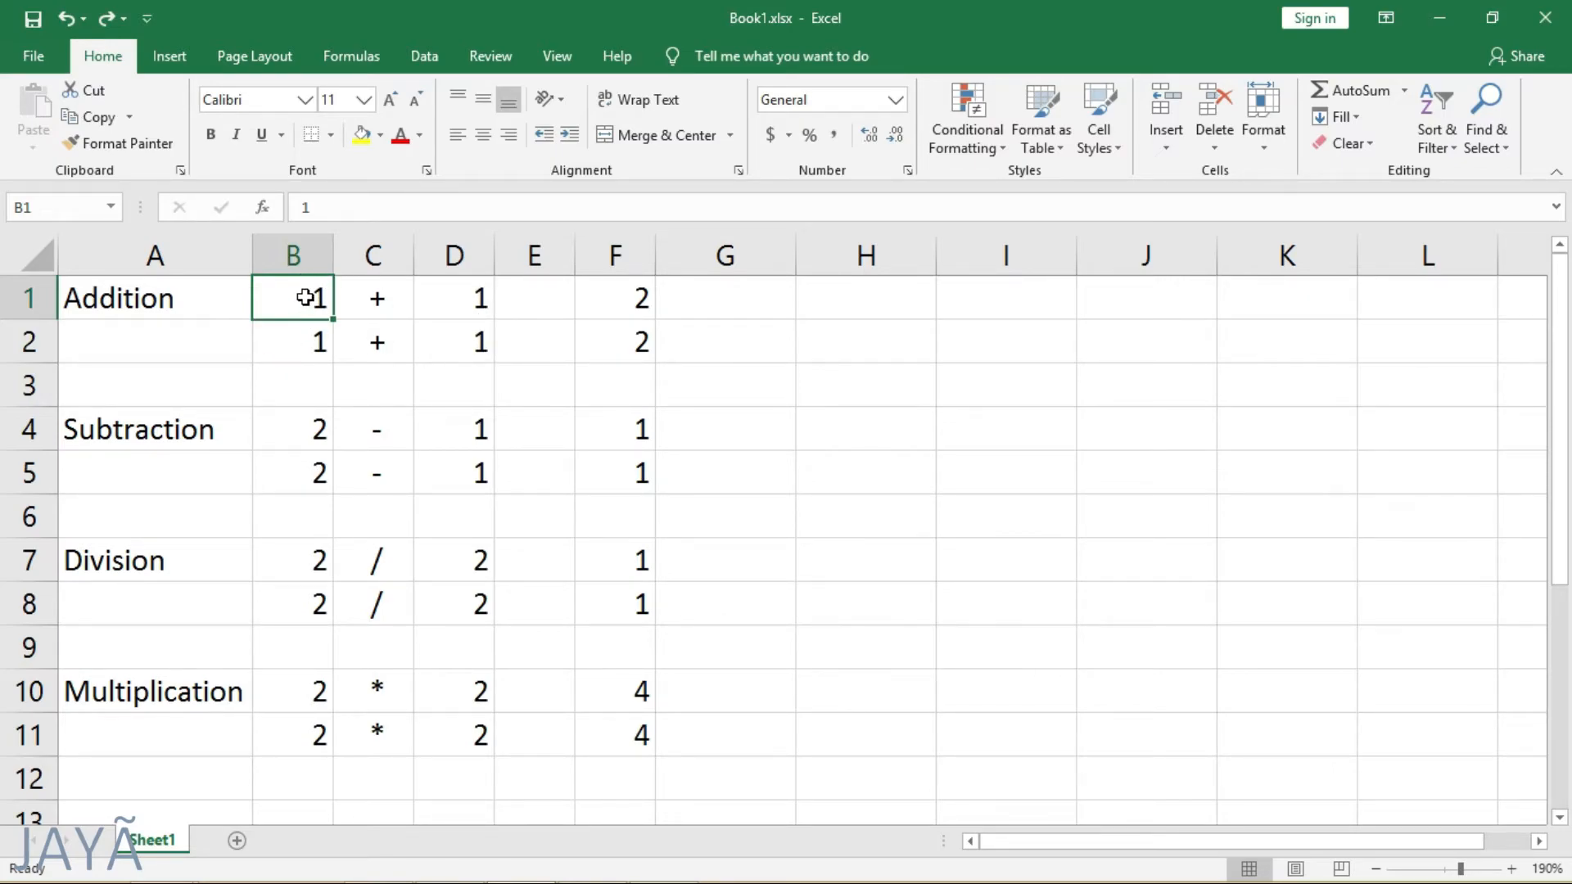
pyautogui.write('4')
pyautogui.press('Return')
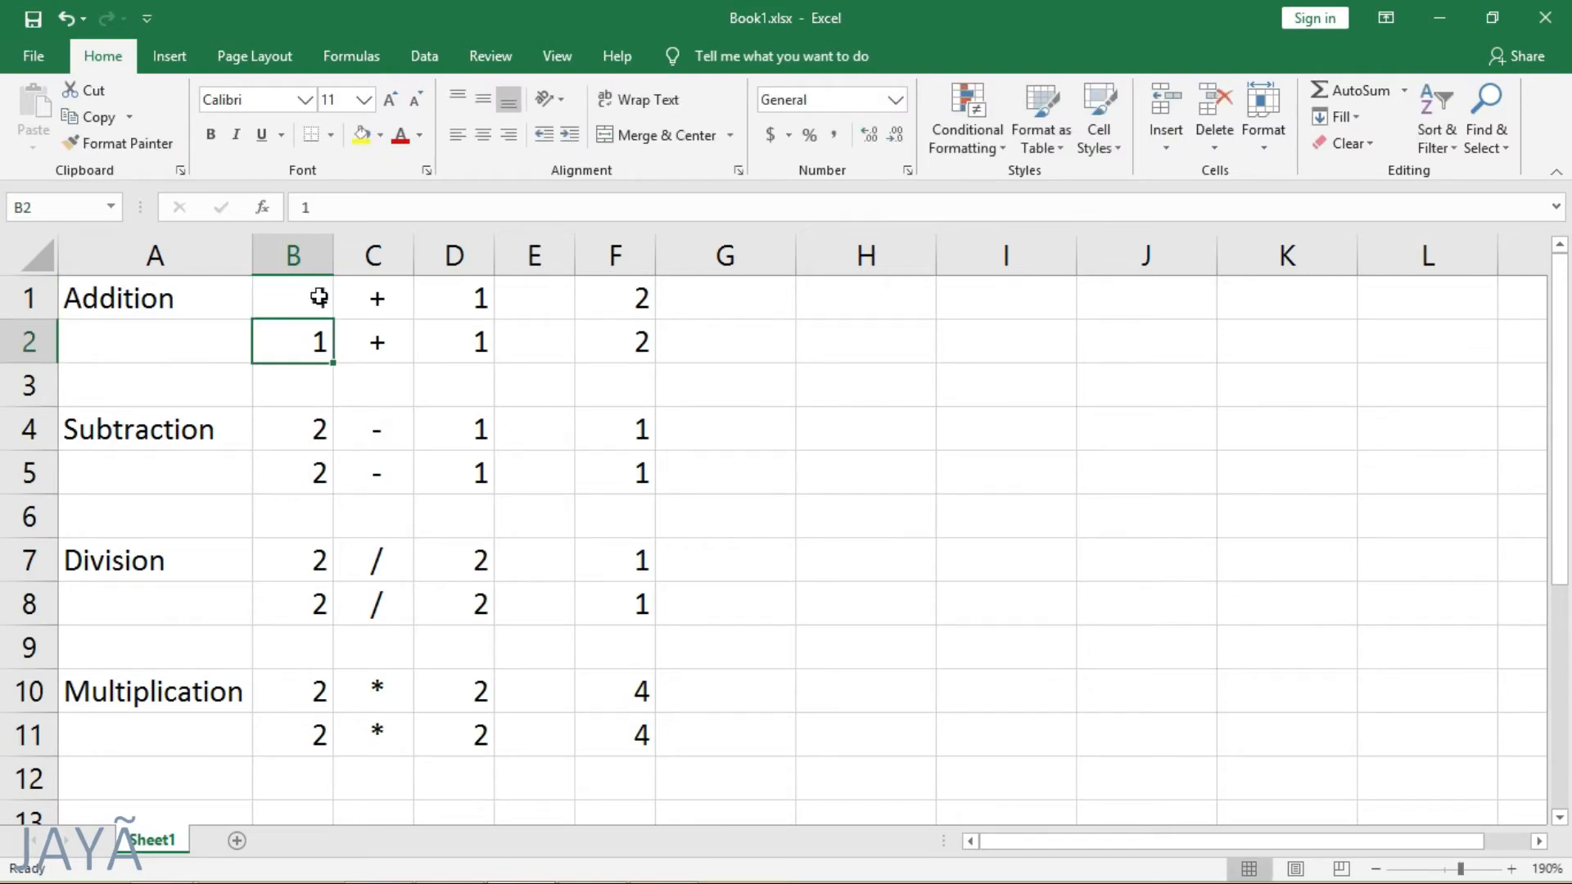
pyautogui.click(622, 295)
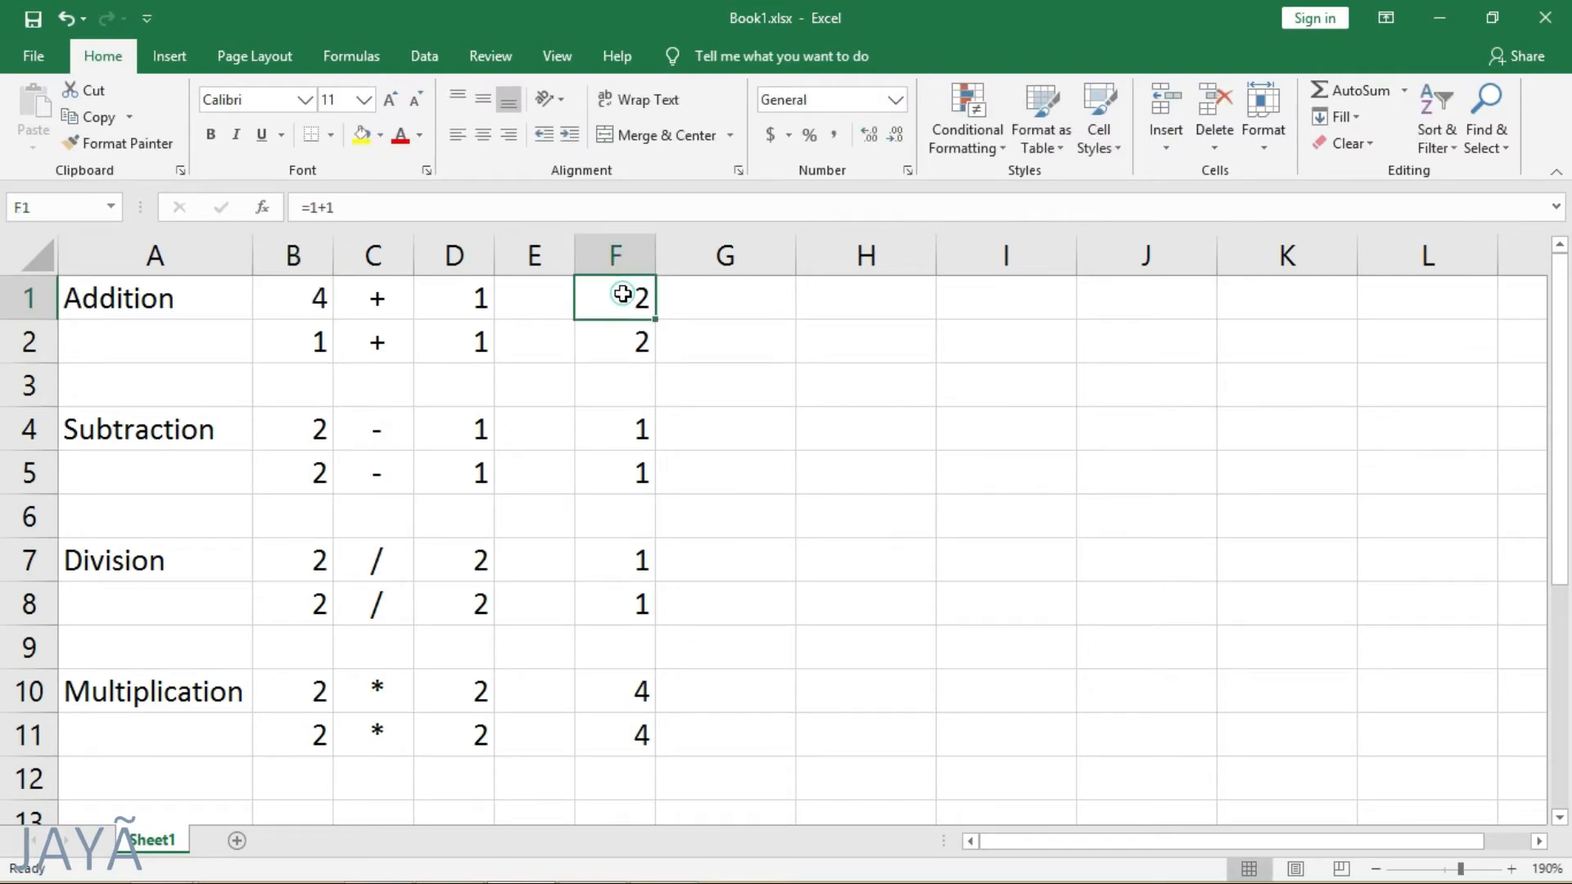
# Step: Change the first number of the second addition row, B2, to 4
pyautogui.click(315, 342)
pyautogui.write('4')
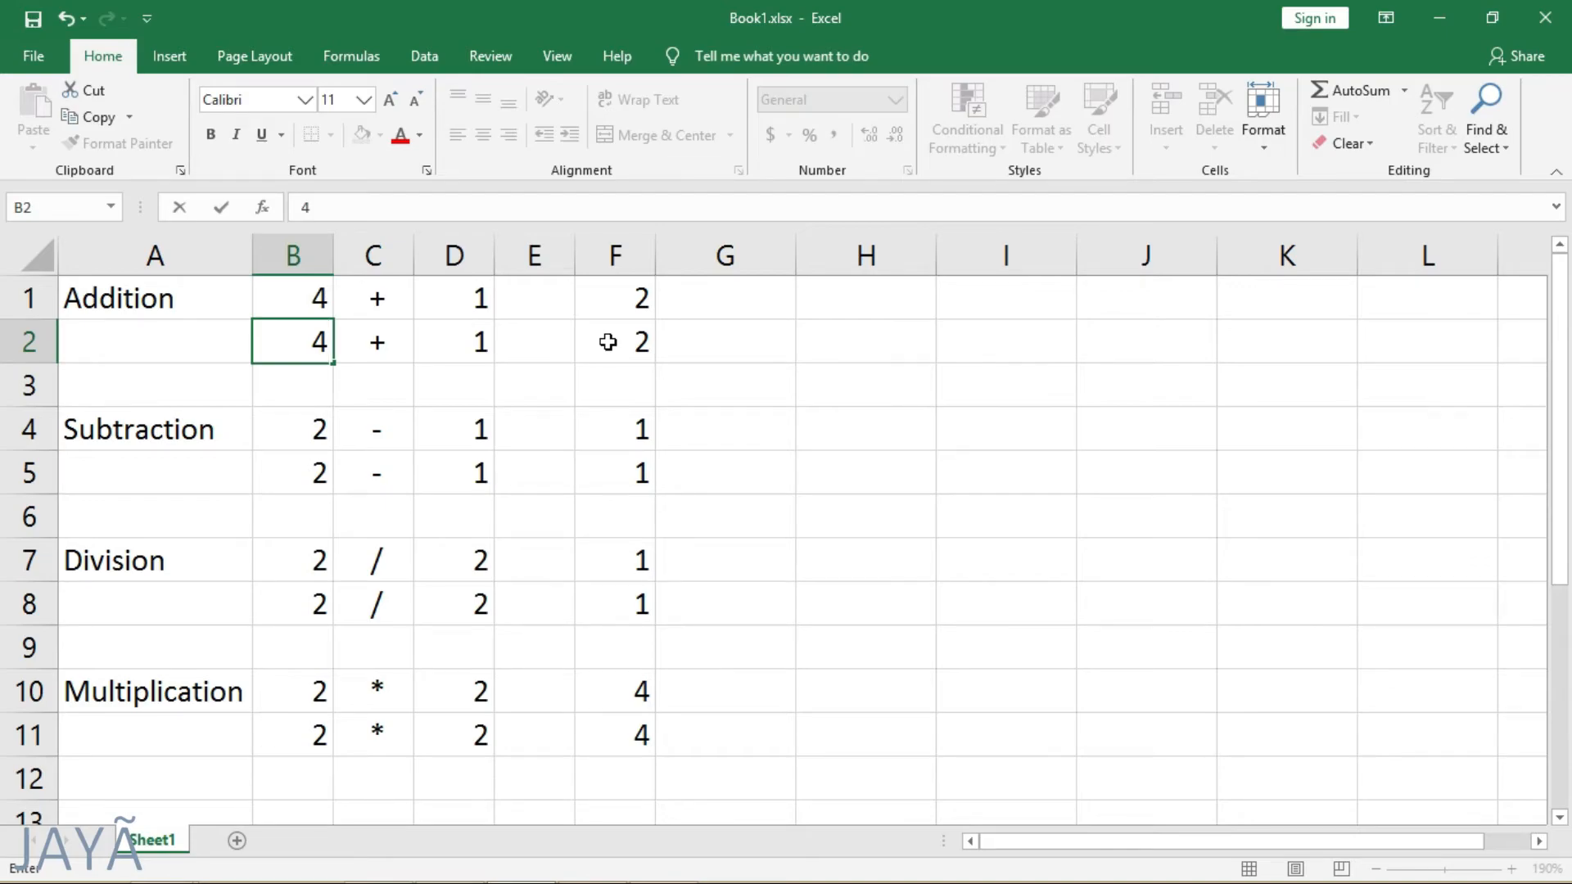
pyautogui.press('Return')
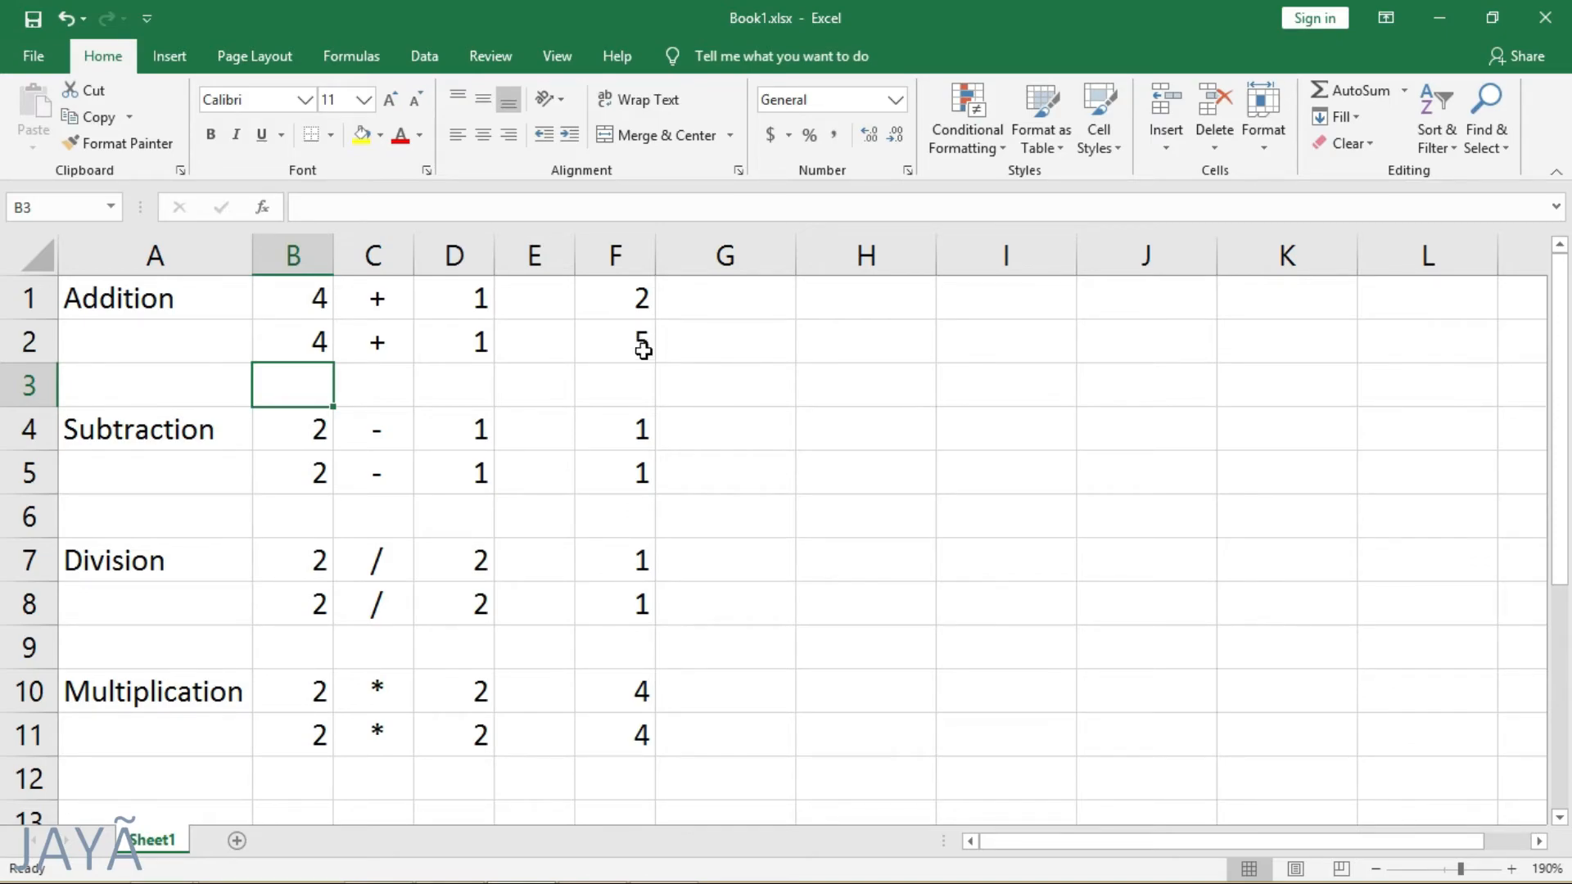
# Step: Examine how the formula in F2 refers to cells B2 and D2
pyautogui.click(311, 328)
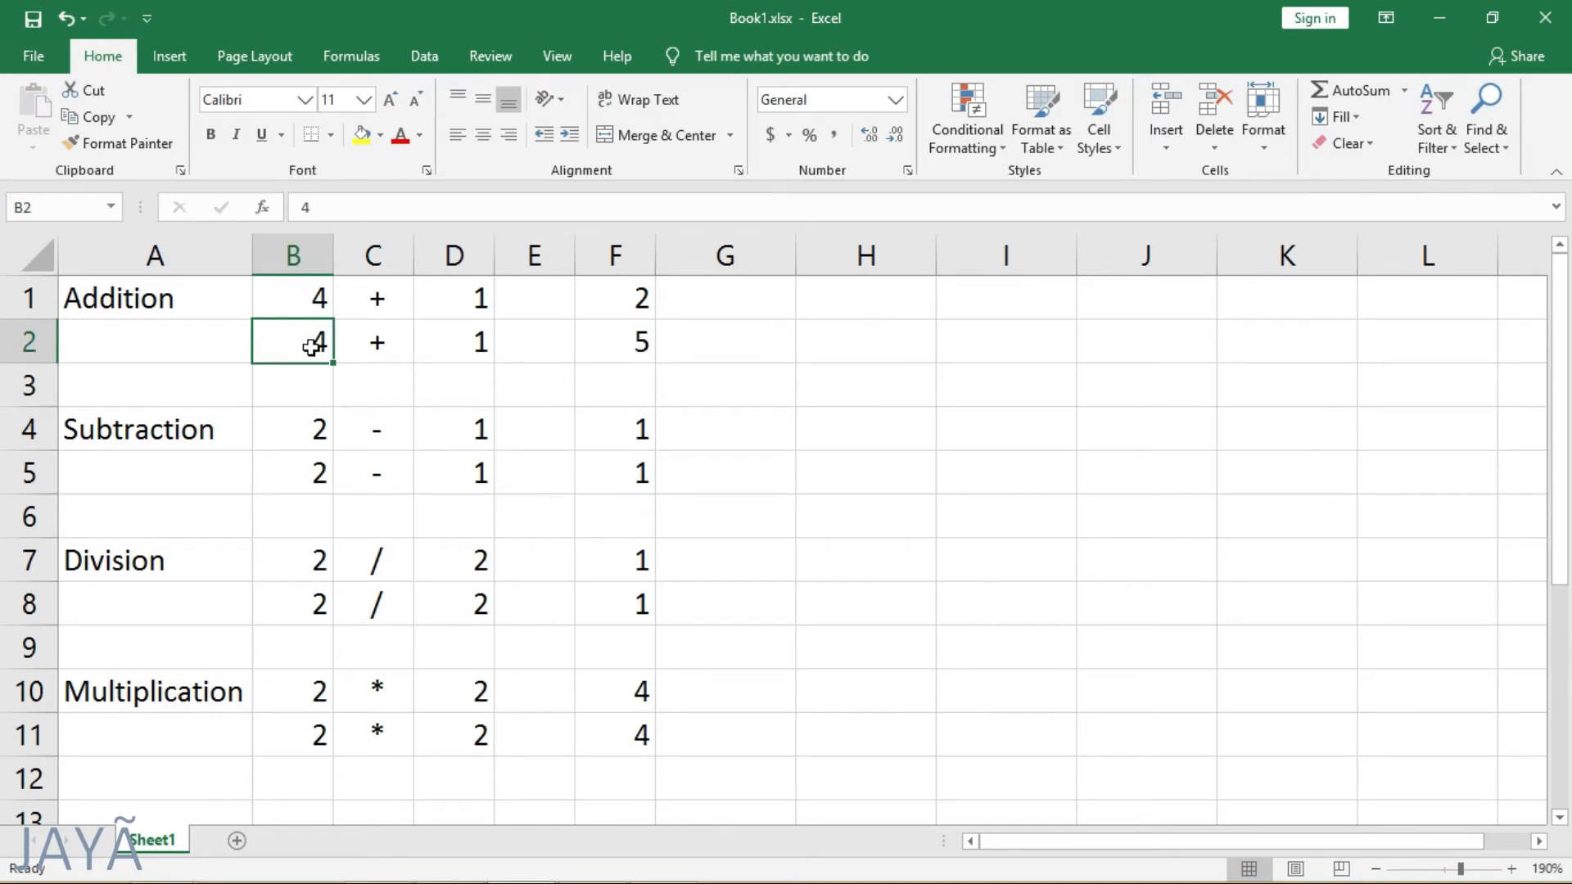
pyautogui.click(628, 356)
pyautogui.doubleClick(630, 348)
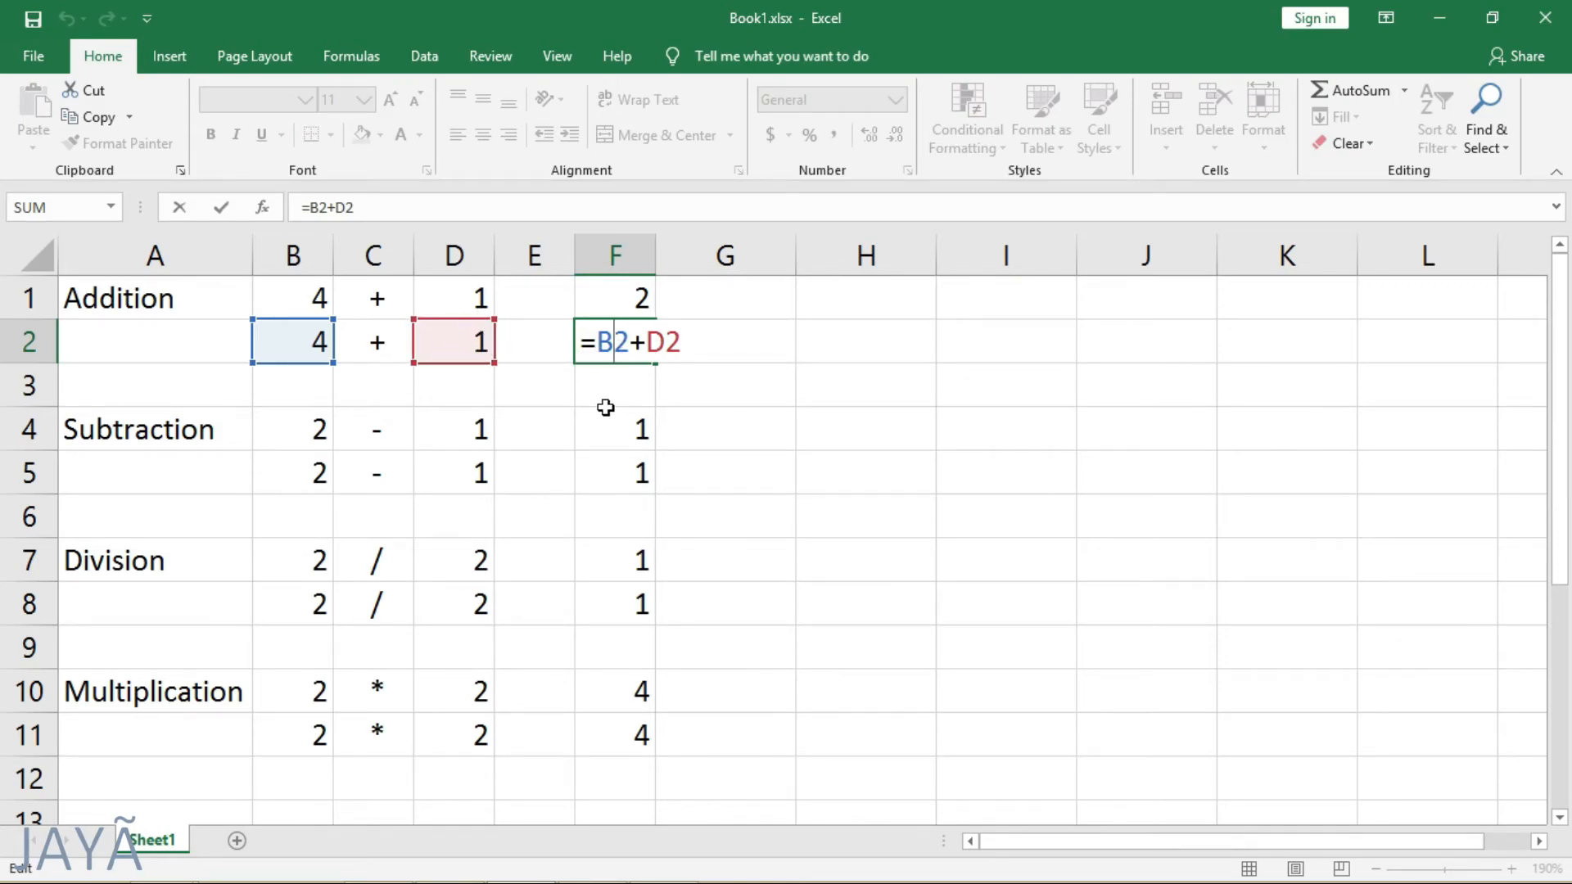
pyautogui.press('Return')
pyautogui.click(610, 345)
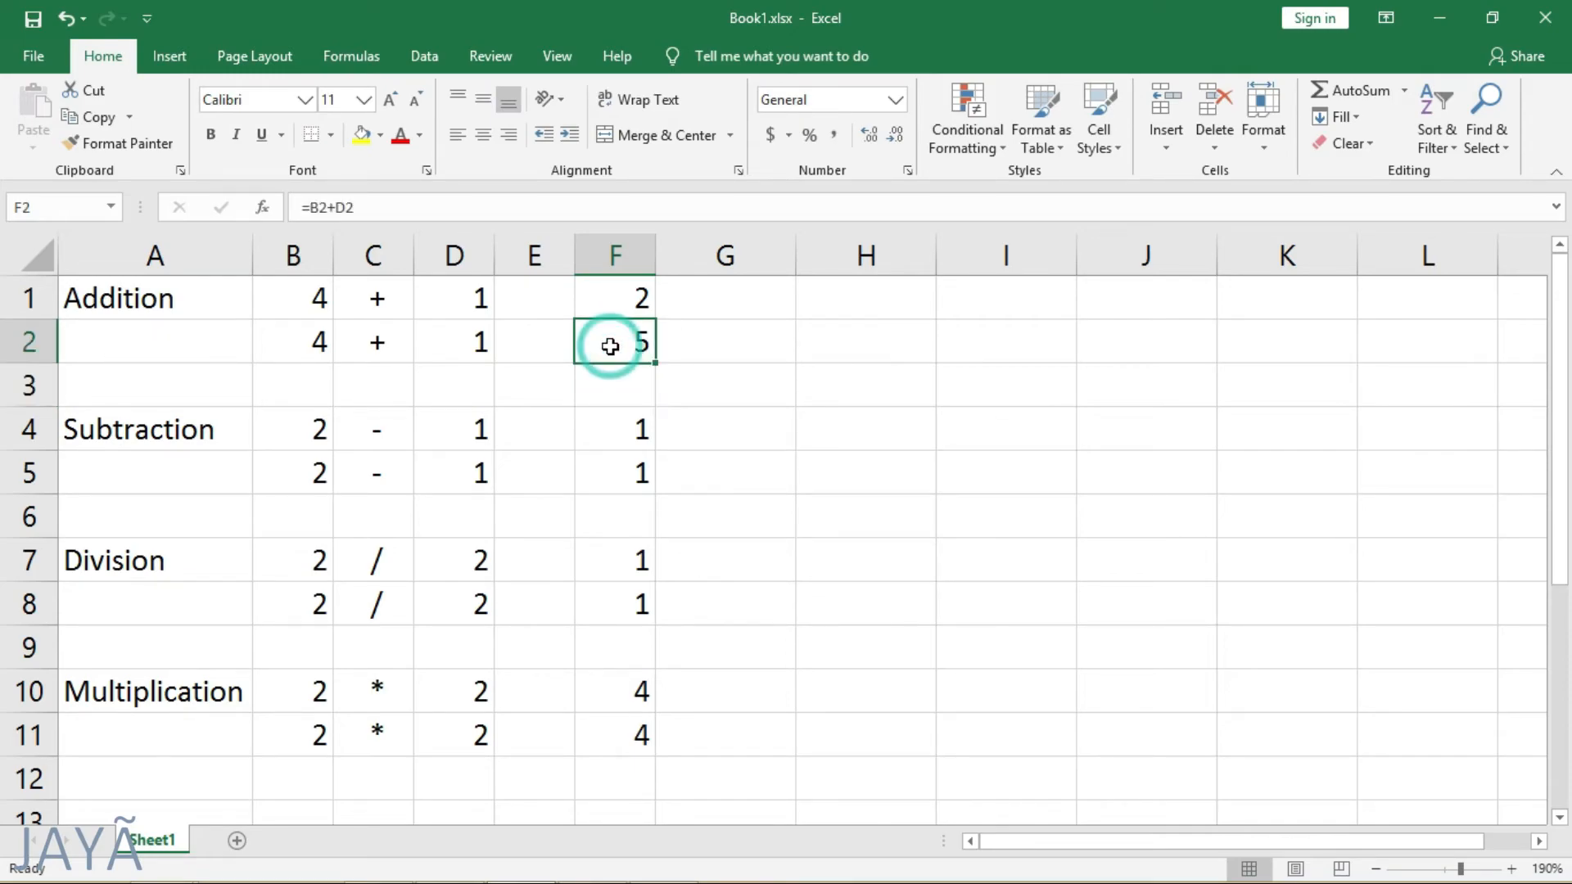
pyautogui.click(303, 346)
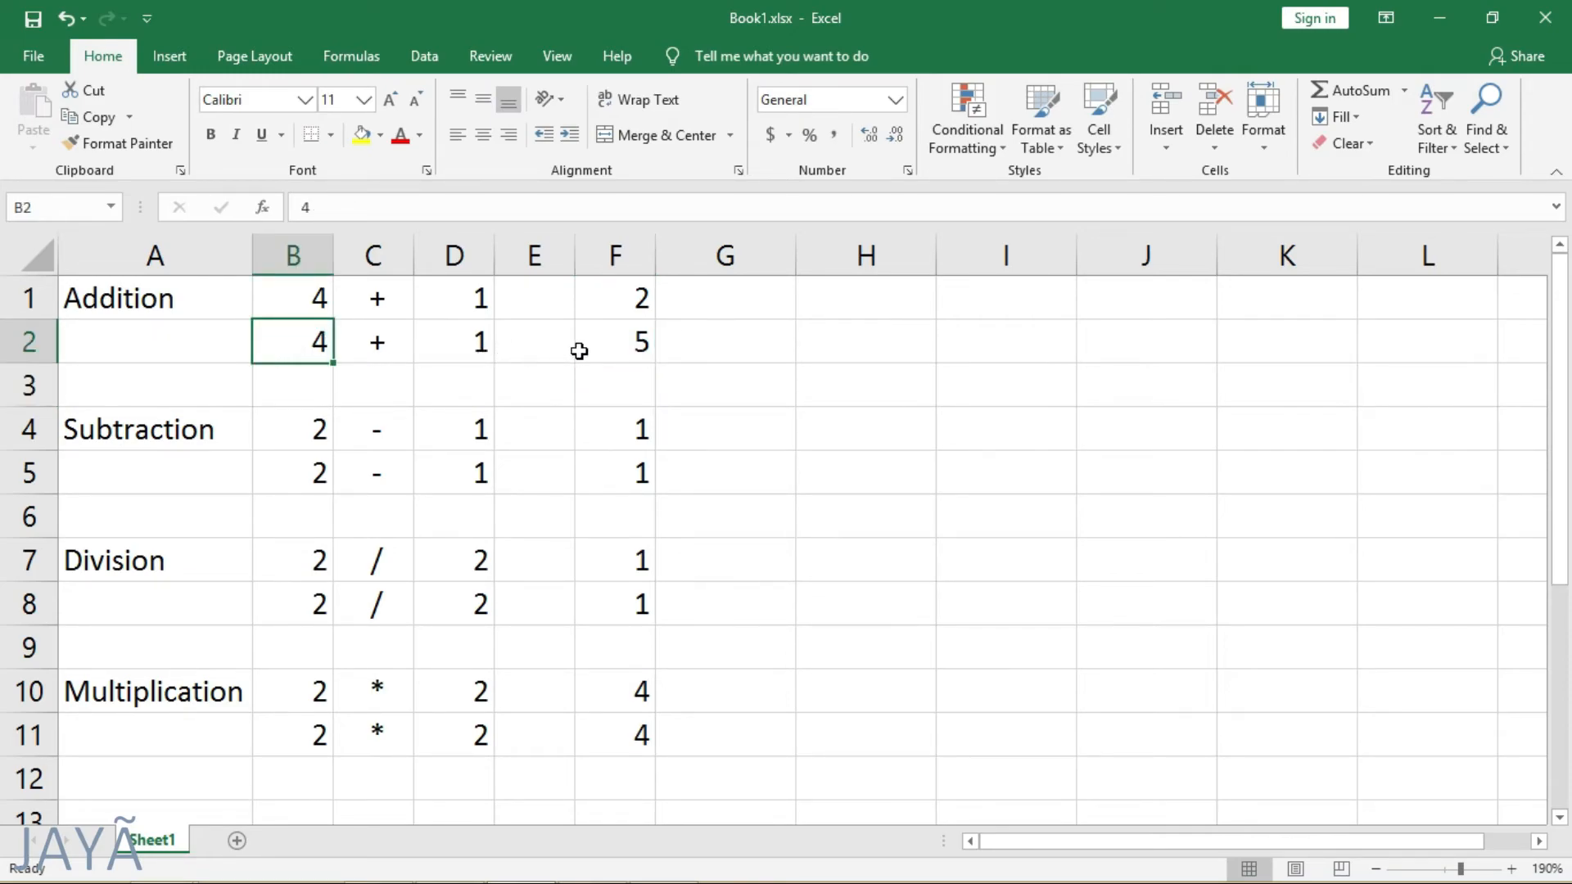
pyautogui.click(581, 345)
# Step: Edit the formula in F1 so that its first number is 4, giving =4+1
pyautogui.click(628, 297)
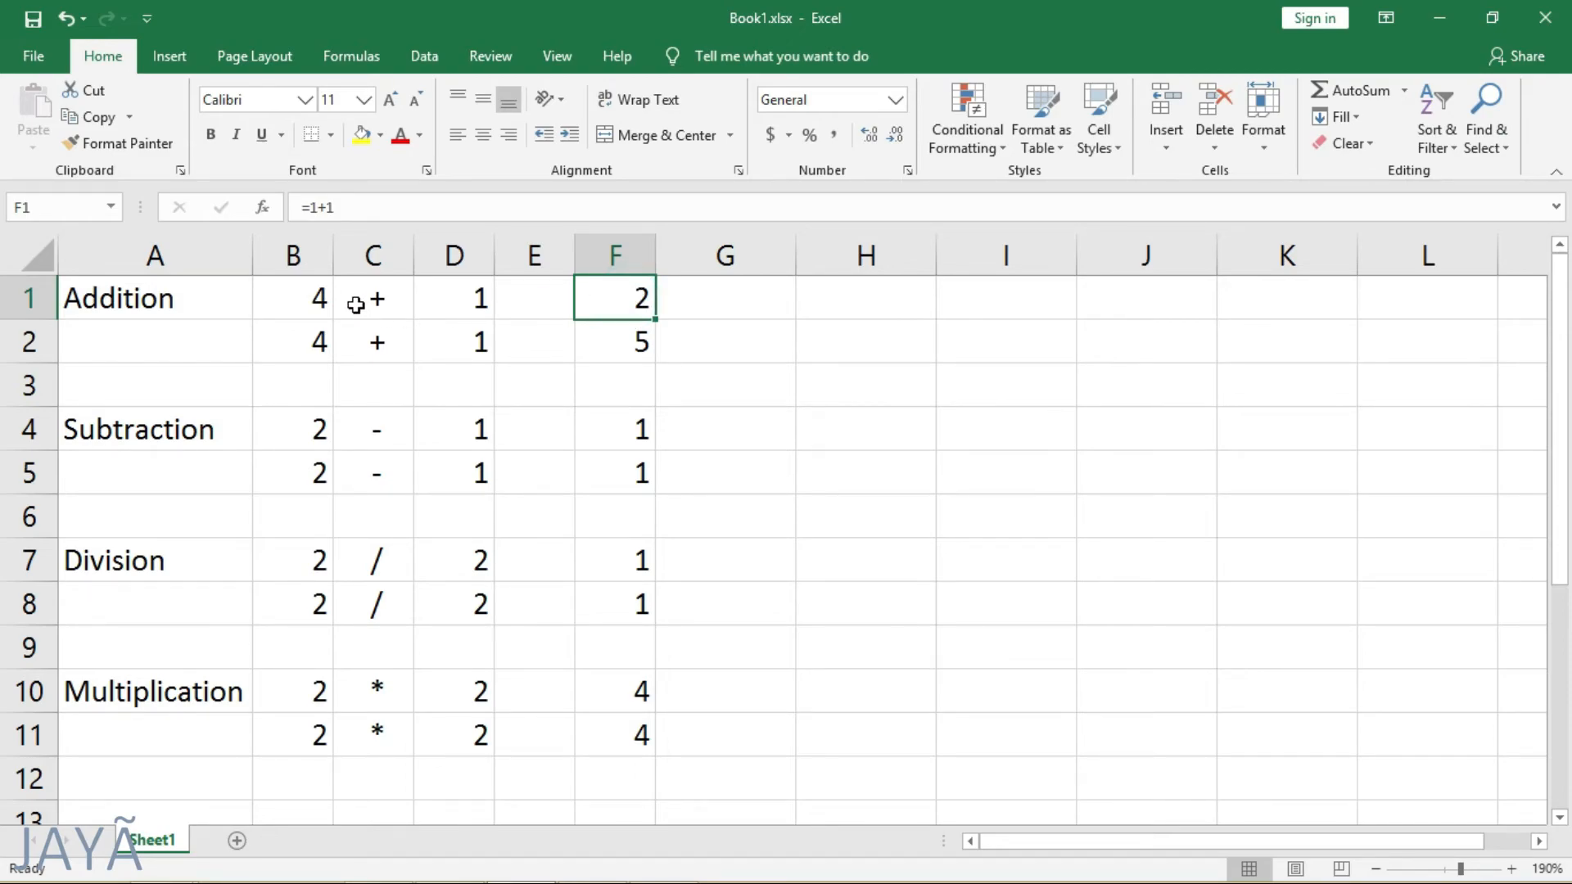
pyautogui.doubleClick(624, 299)
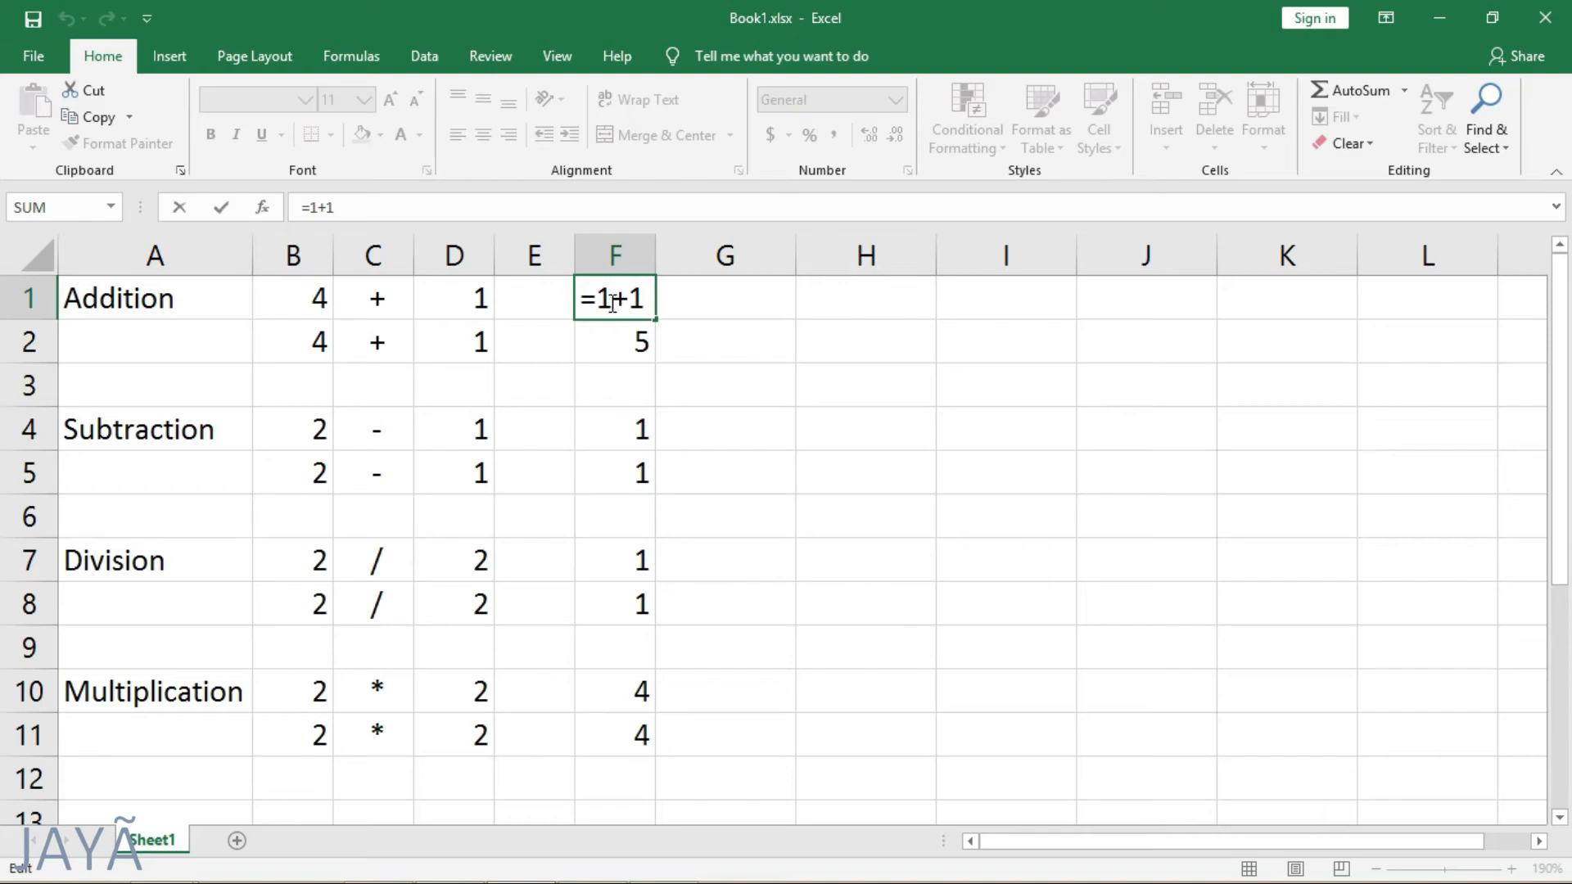
pyautogui.moveTo(598, 303); pyautogui.dragTo(613, 304)
pyautogui.write('4')
pyautogui.press('Return')
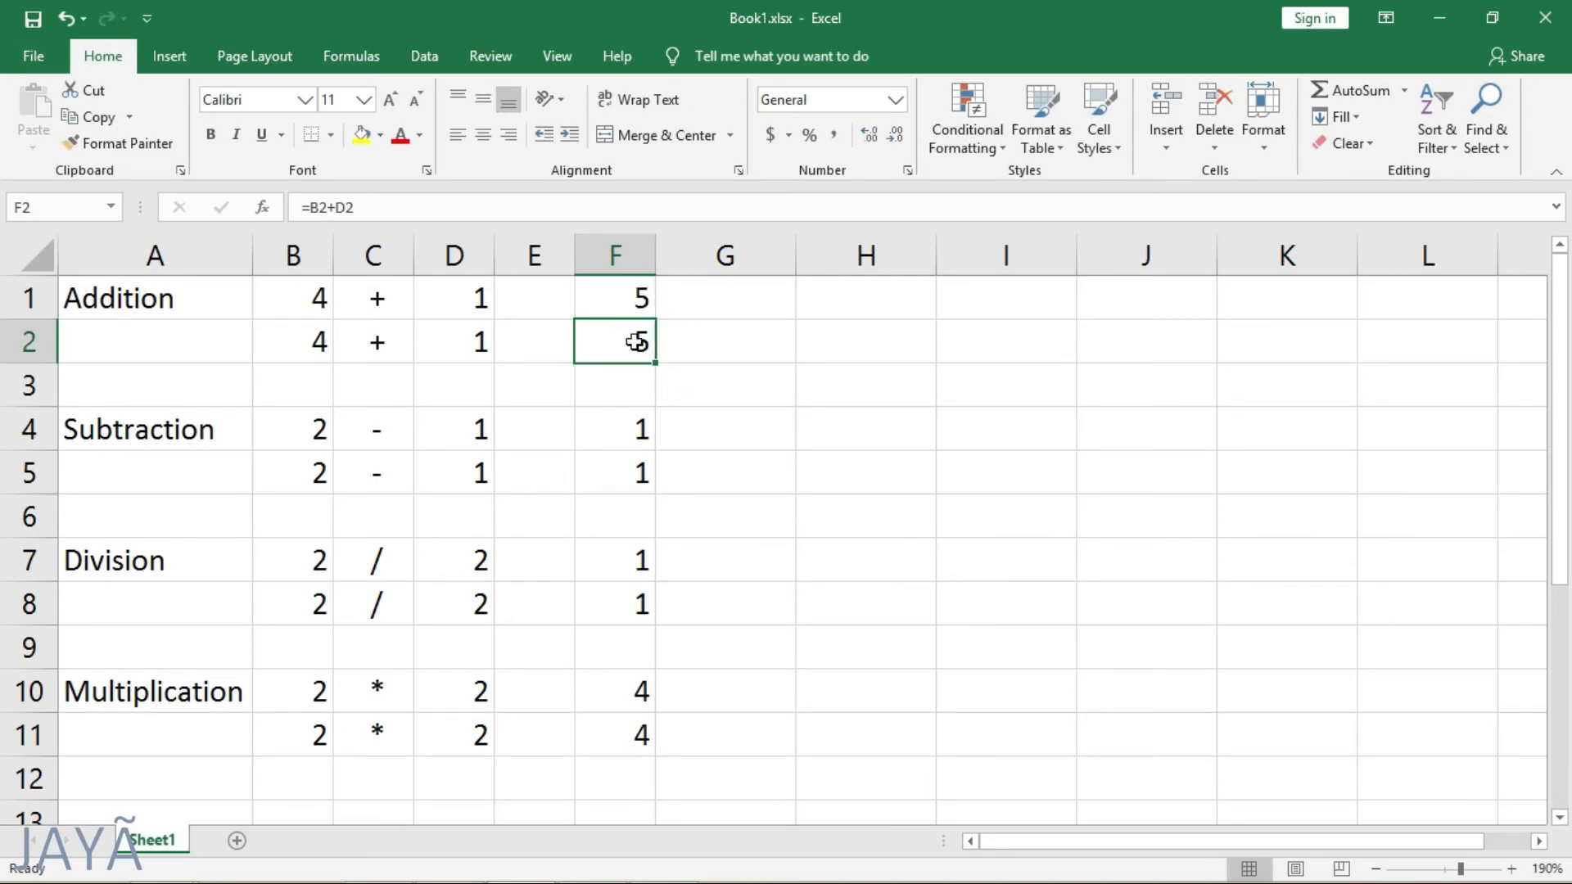
# Step: Re-examine the full expression in F2 and the entry in B2 that it uses, leaving both as they are
pyautogui.hotkey('shift', 'space')
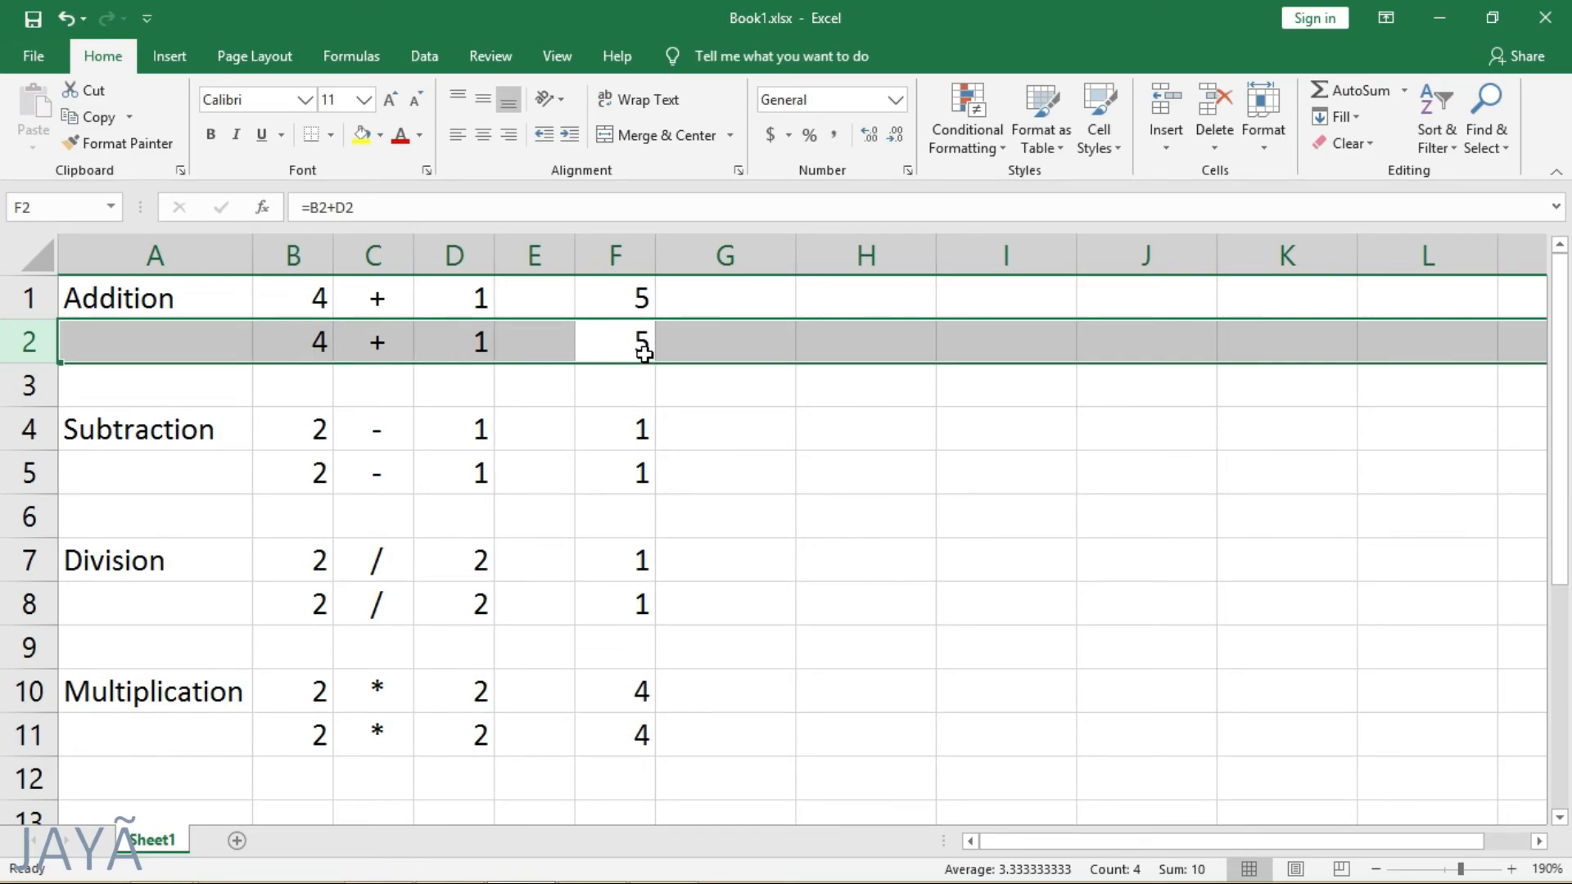
pyautogui.click(603, 346)
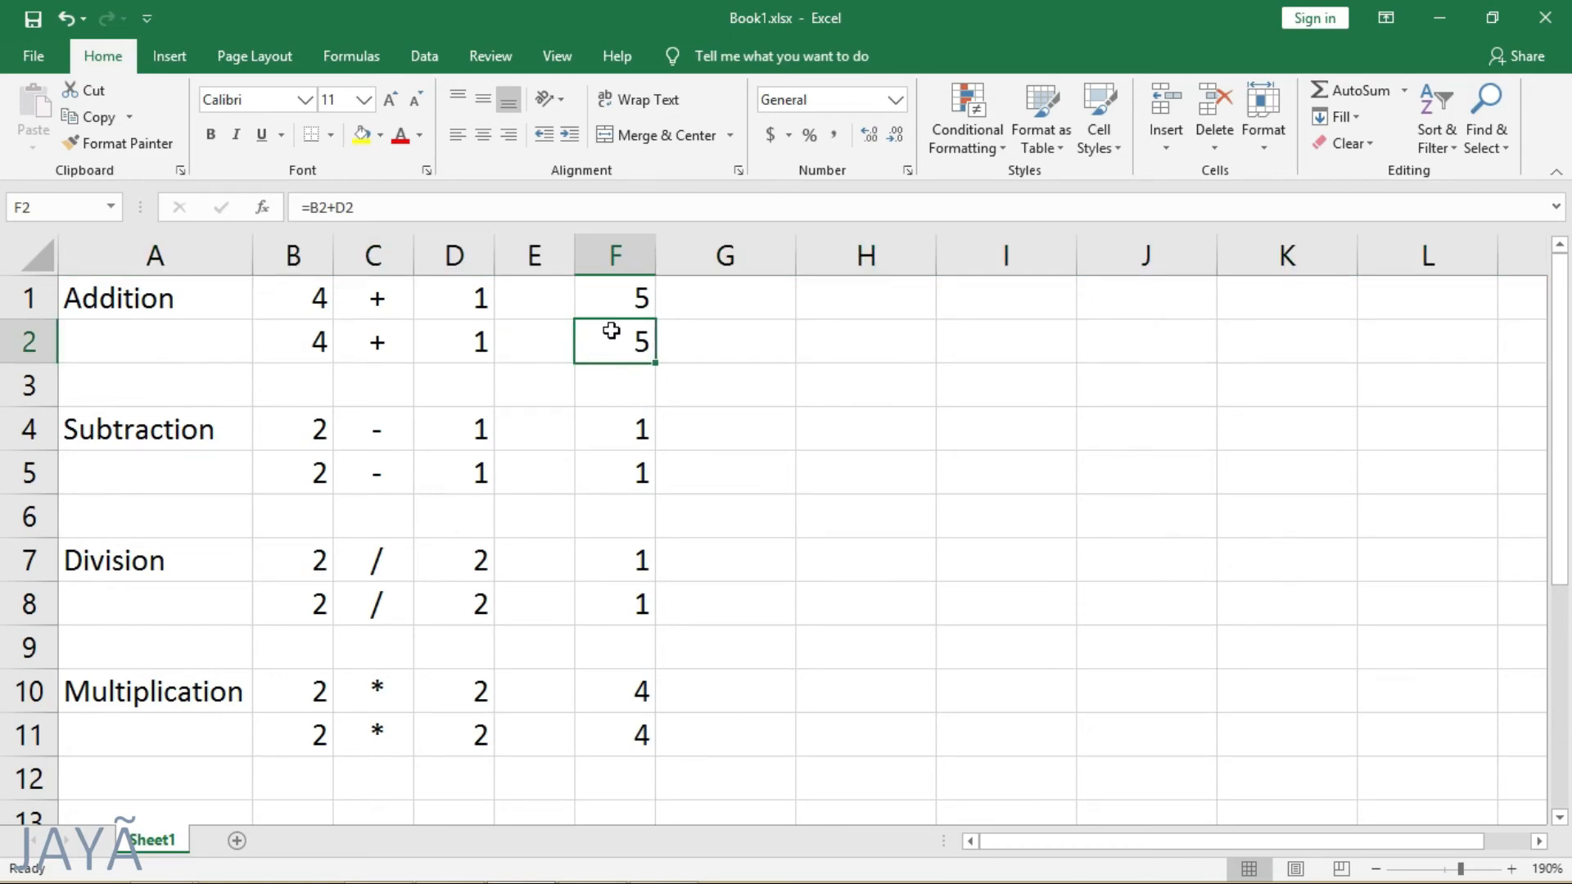
pyautogui.doubleClick(635, 343)
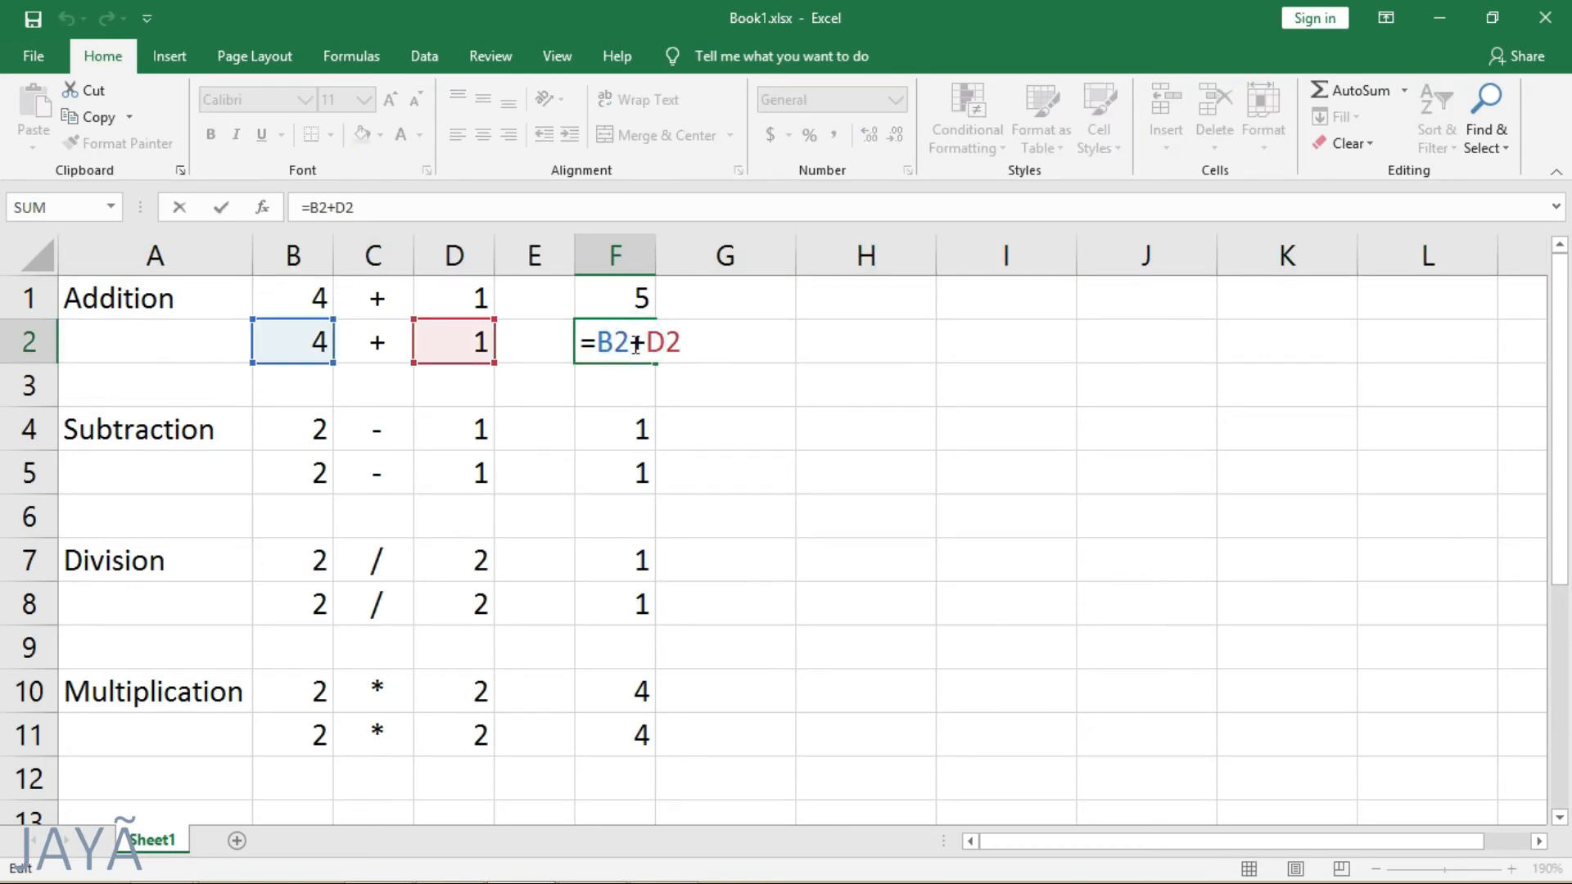
pyautogui.click(693, 342)
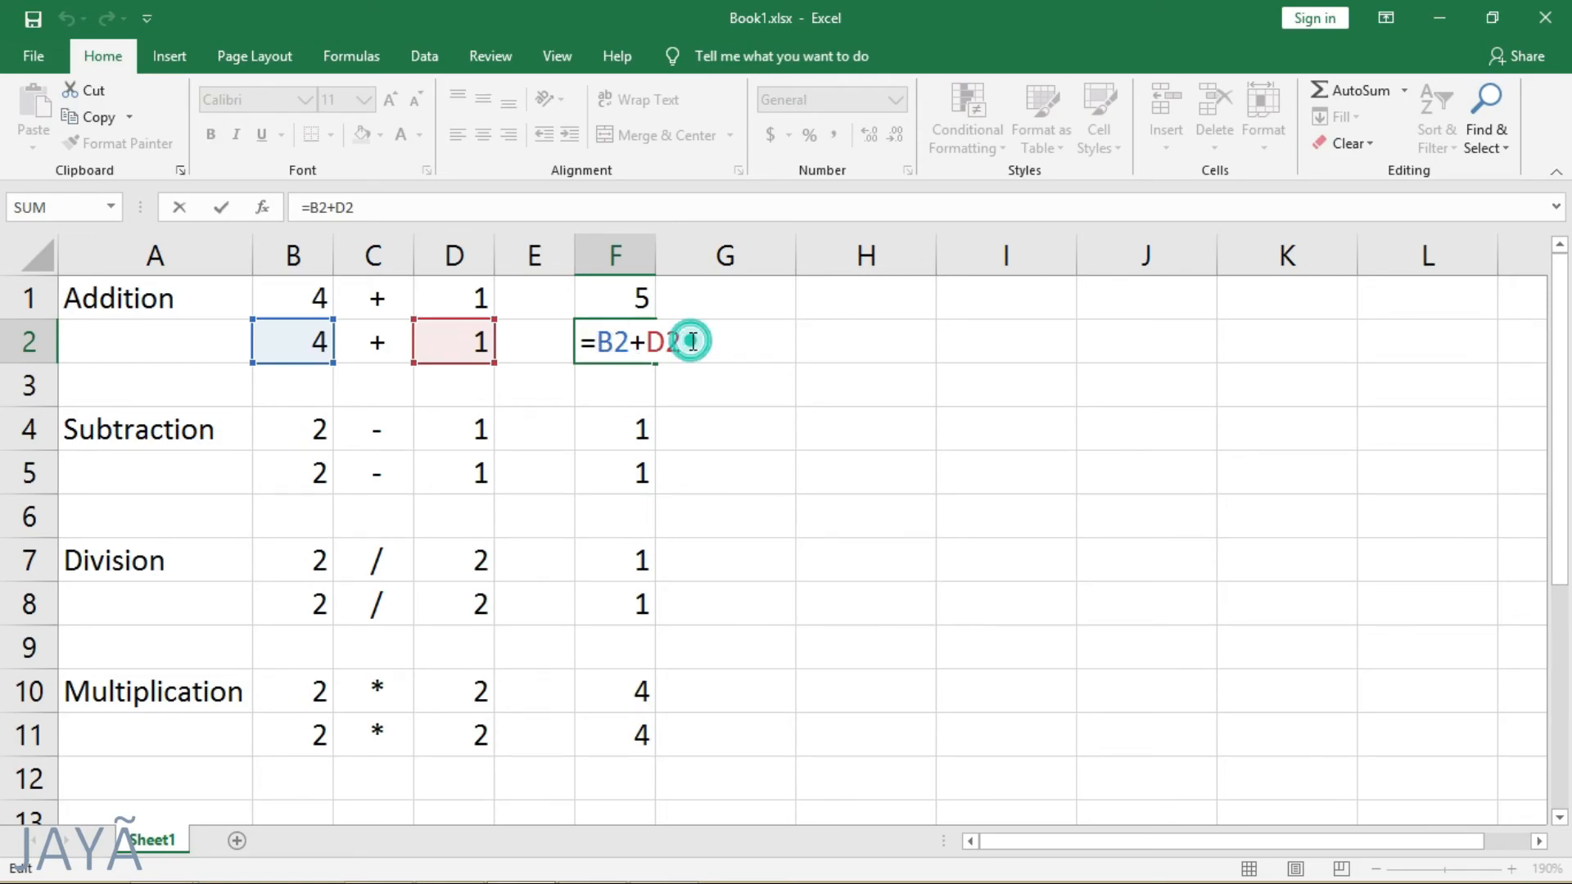
pyautogui.moveTo(682, 342); pyautogui.dragTo(590, 348)
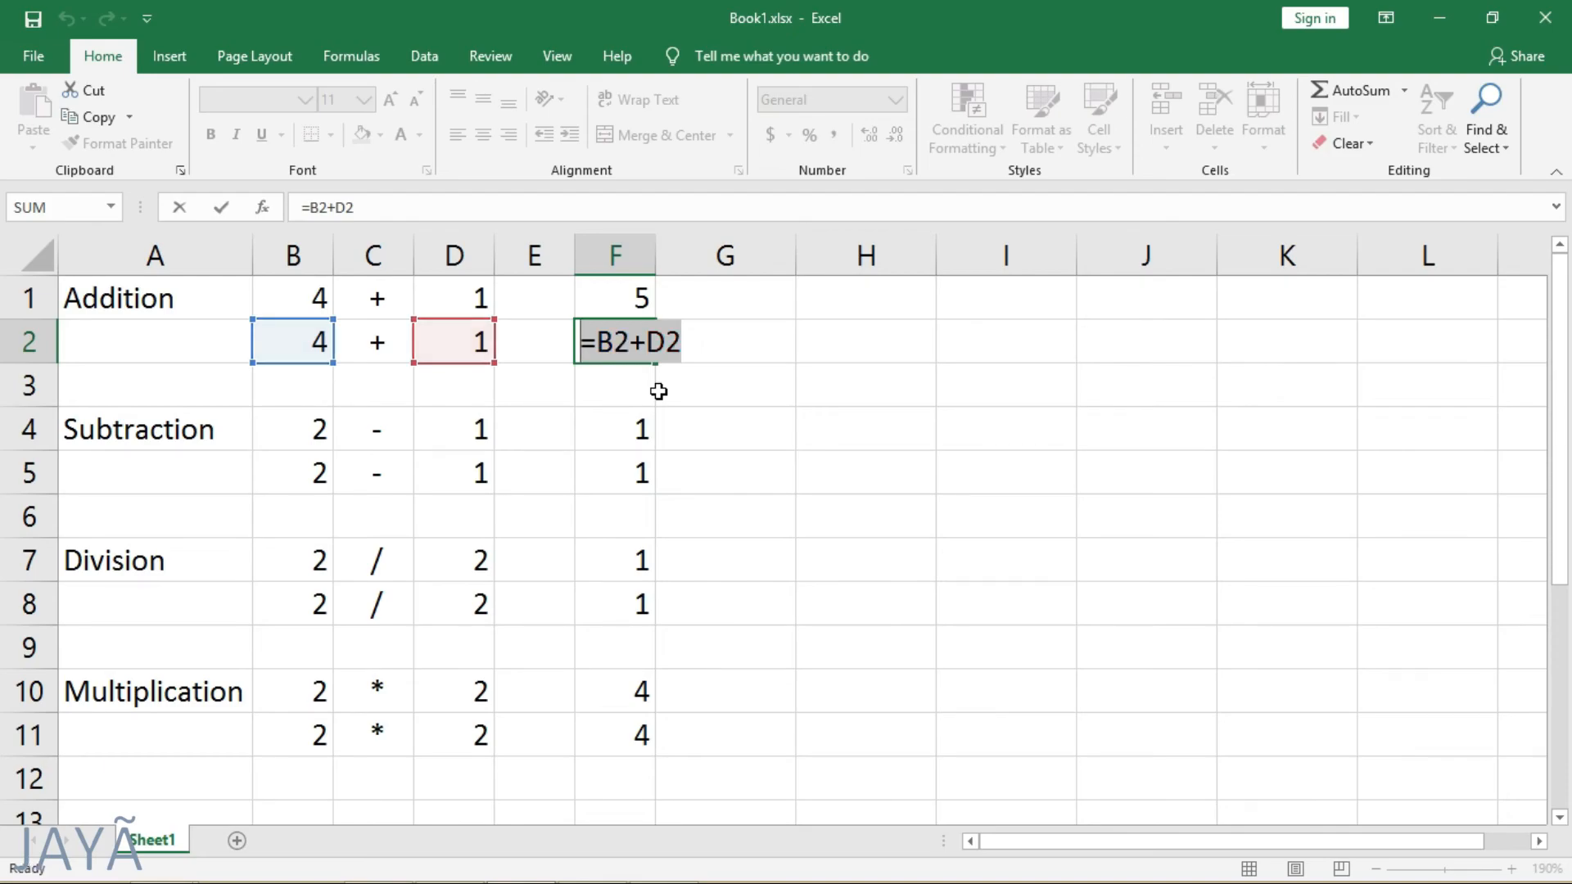
pyautogui.press('Return')
pyautogui.click(317, 341)
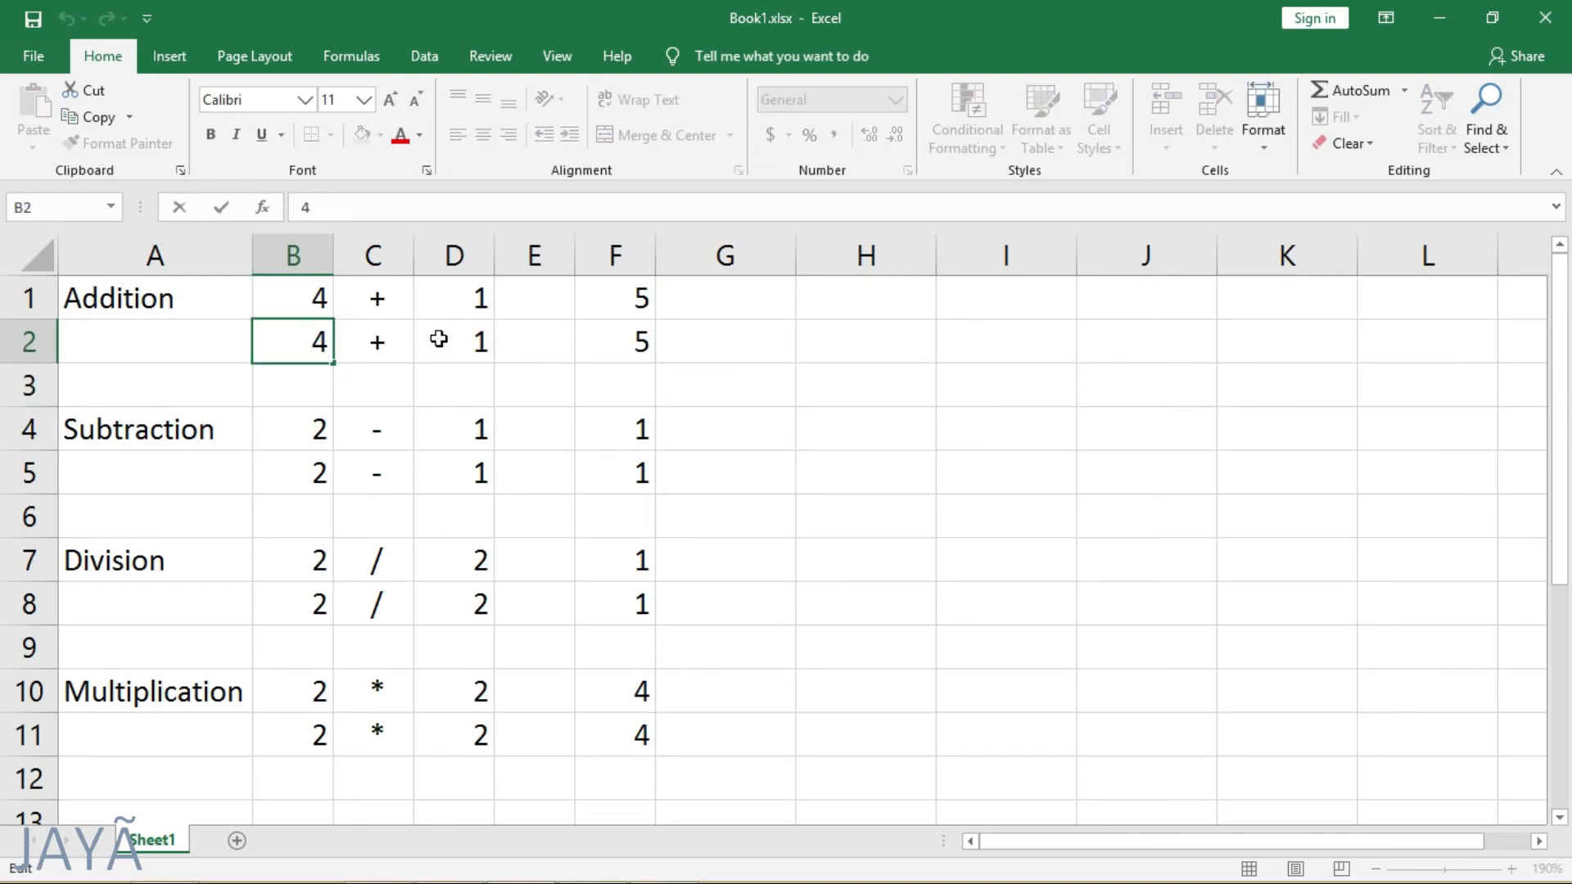
pyautogui.press('Return')
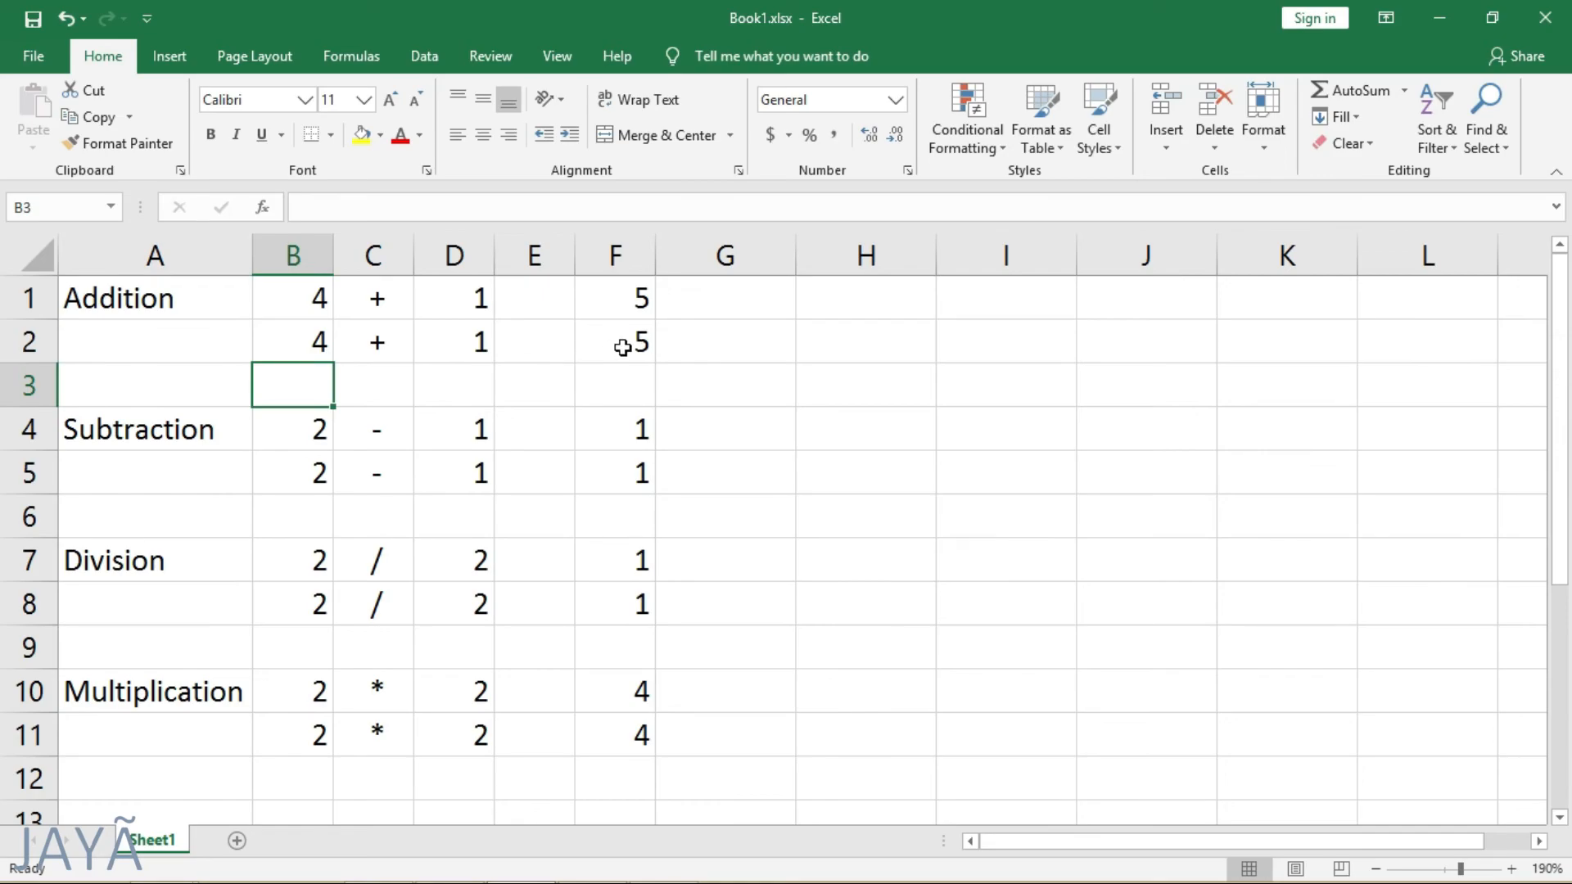
# Step: Change the first numbers of both subtraction rows, B4 and B5, to 4
pyautogui.click(298, 433)
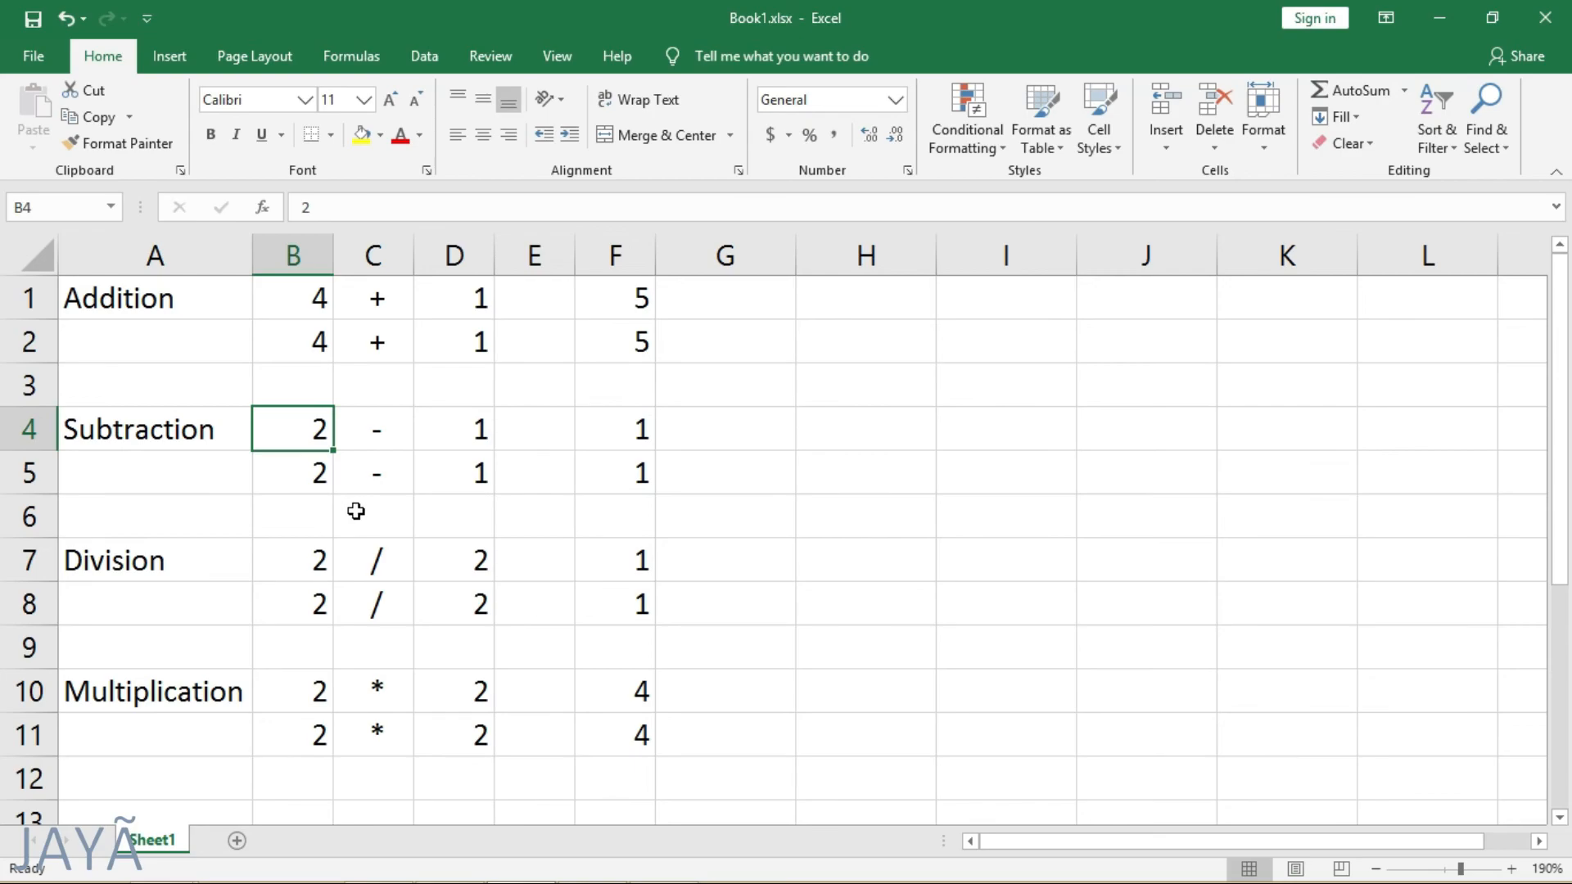
pyautogui.write('4')
pyautogui.press('Return')
pyautogui.write('4')
pyautogui.press('Return')
# Step: Change the first numbers of both division rows, B7 and B8, to 4
pyautogui.press('Return')
pyautogui.write('4')
pyautogui.press('Return')
pyautogui.write('4')
pyautogui.press('Return')
# Step: Change the first numbers of both multiplication rows, B10 and B11, to 4
pyautogui.press('Return')
pyautogui.press('Return')
pyautogui.press('Up')
pyautogui.write('4')
pyautogui.press('Return')
pyautogui.write('4')
pyautogui.press('Return')
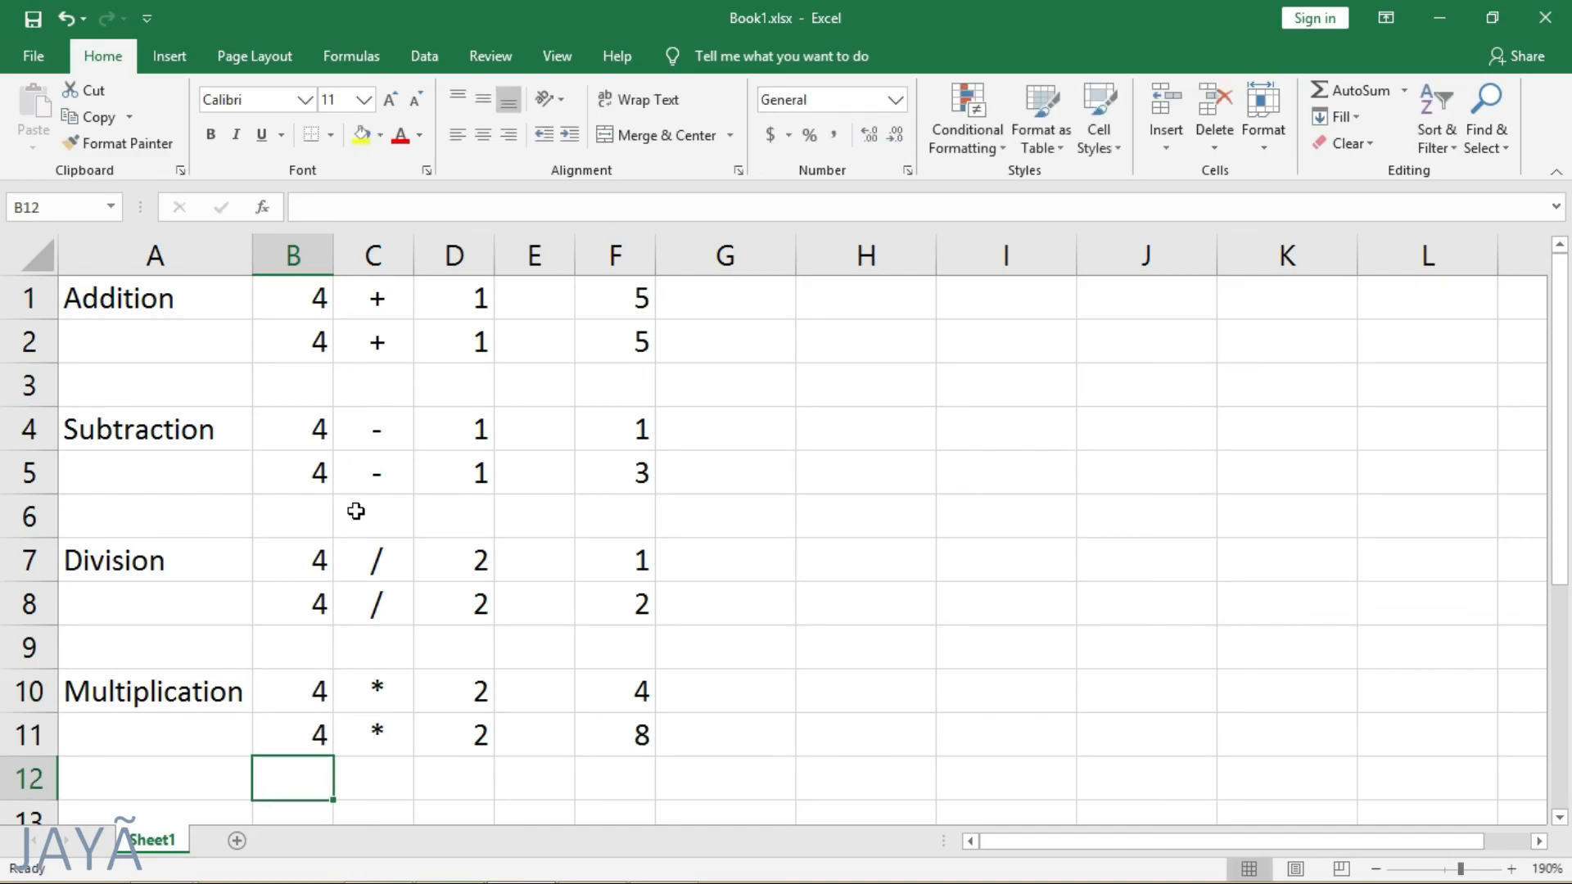